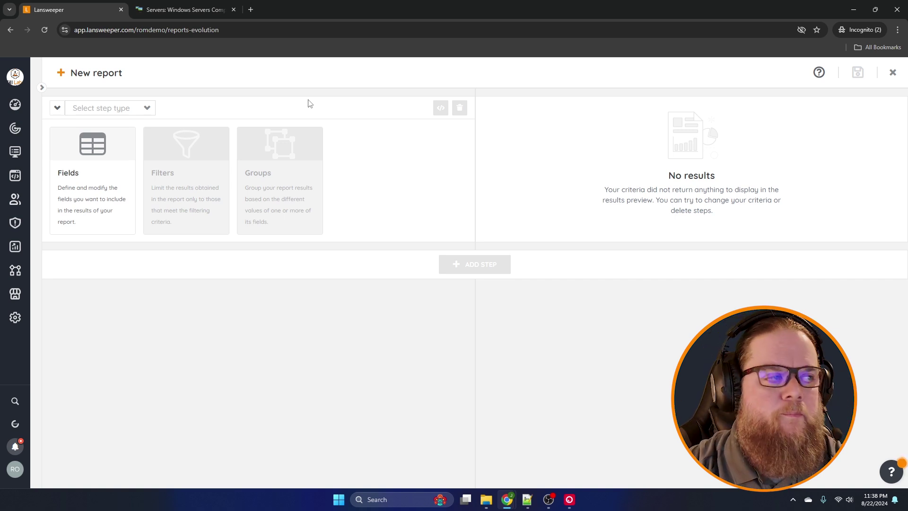
# Retitle the new report from 'New report' to 'Windows Server Compliance Report'.
pyautogui.tripleClick(102, 77)
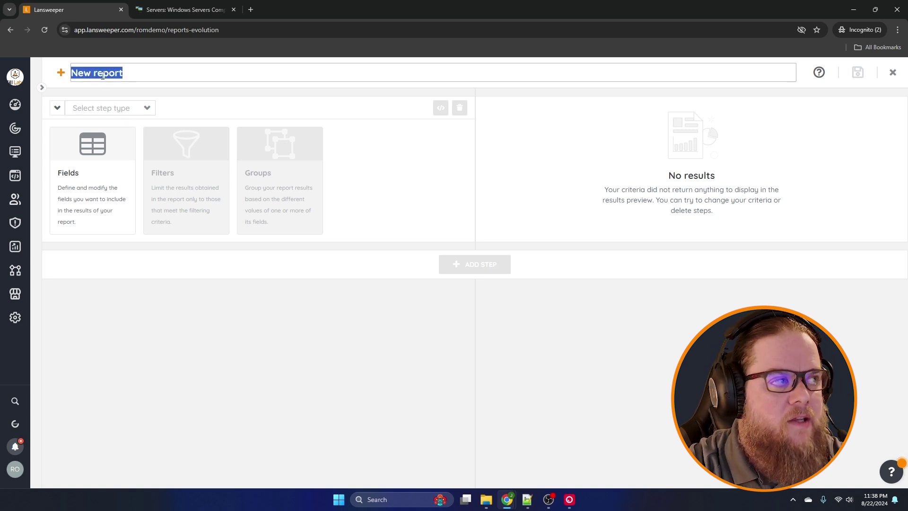
pyautogui.write('W')
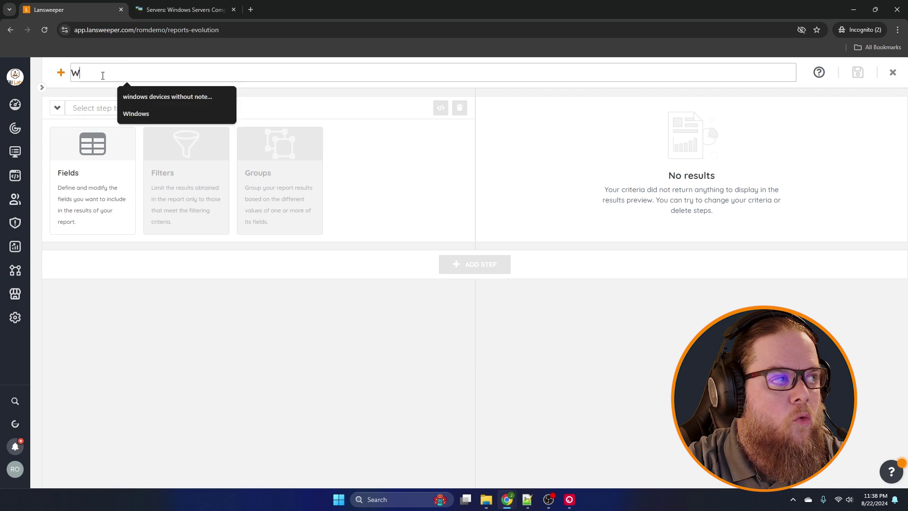
pyautogui.write('indows Se')
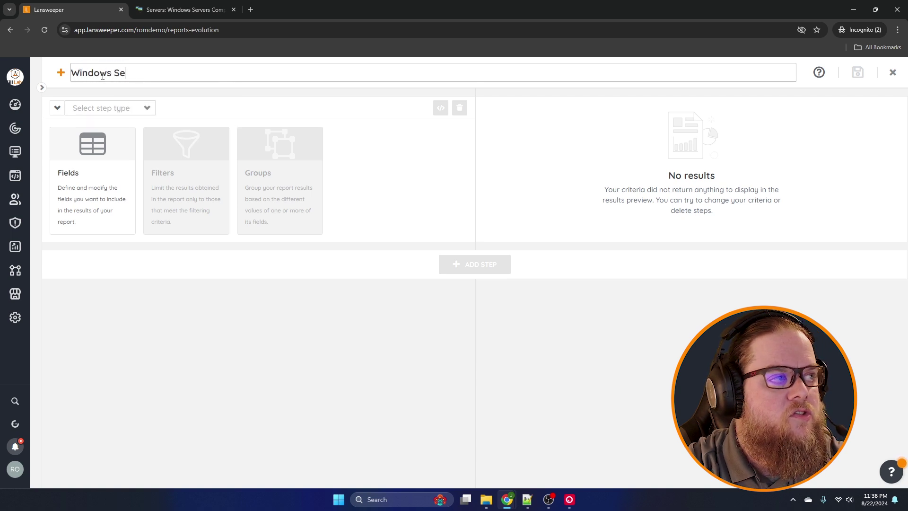
pyautogui.write('rver Com')
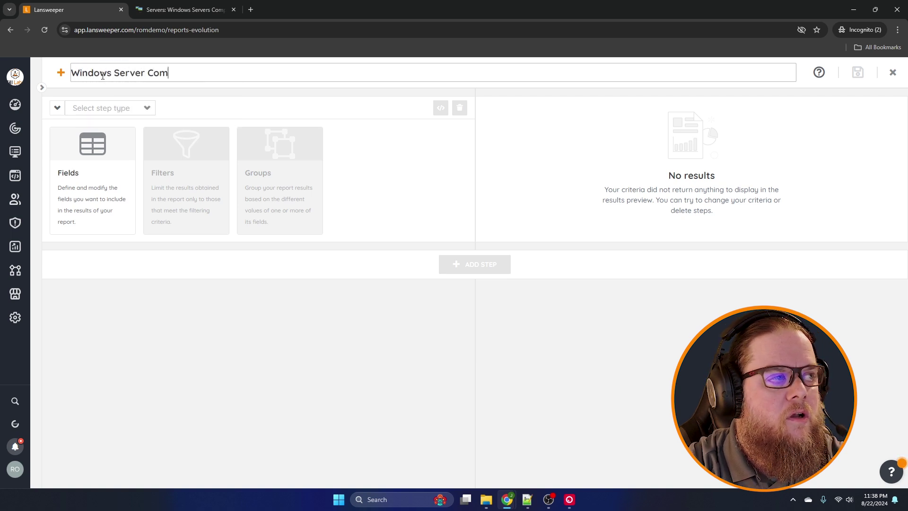
pyautogui.write('pliance Report')
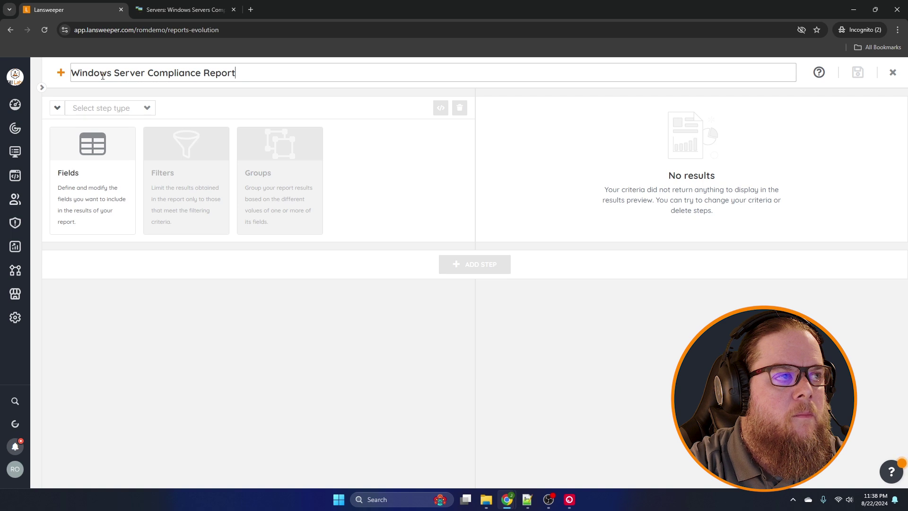
pyautogui.click(231, 332)
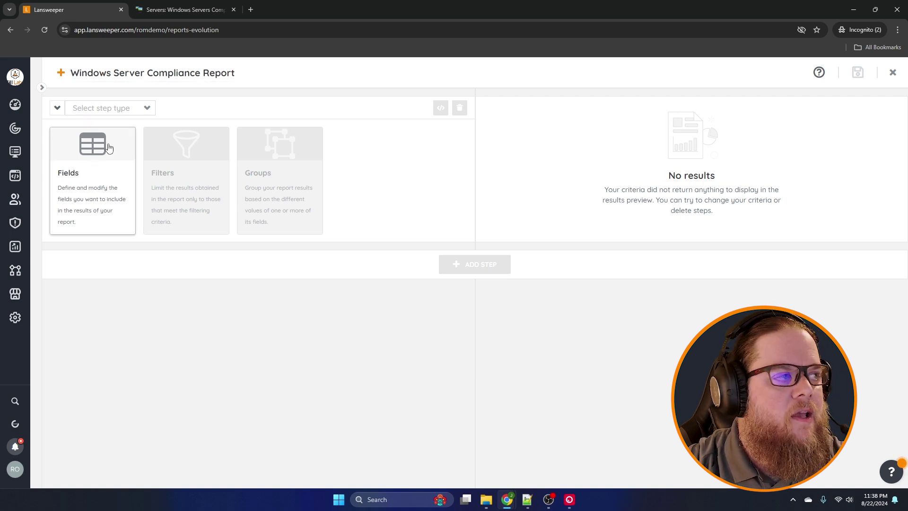
# Add a Fields step from the Device and software collection and choose Asset Name.
pyautogui.click(84, 155)
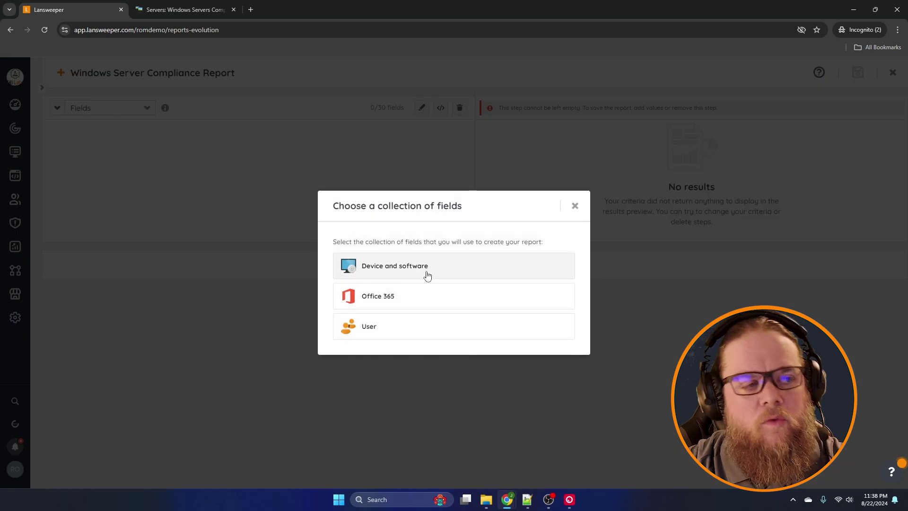
pyautogui.click(393, 267)
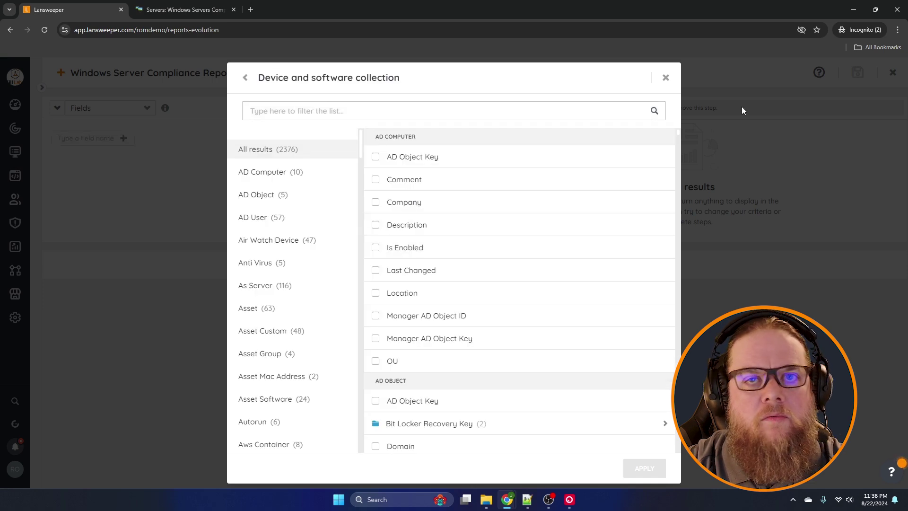
pyautogui.click(378, 114)
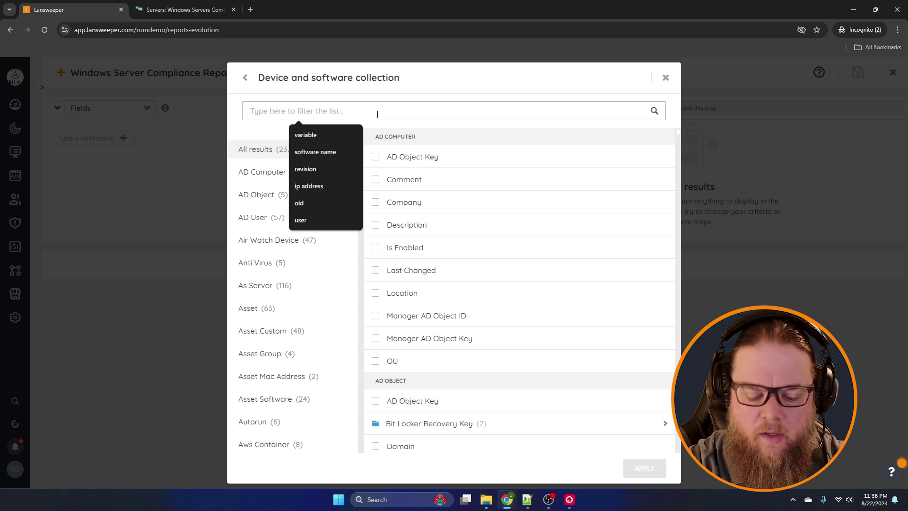
pyautogui.write('asset name')
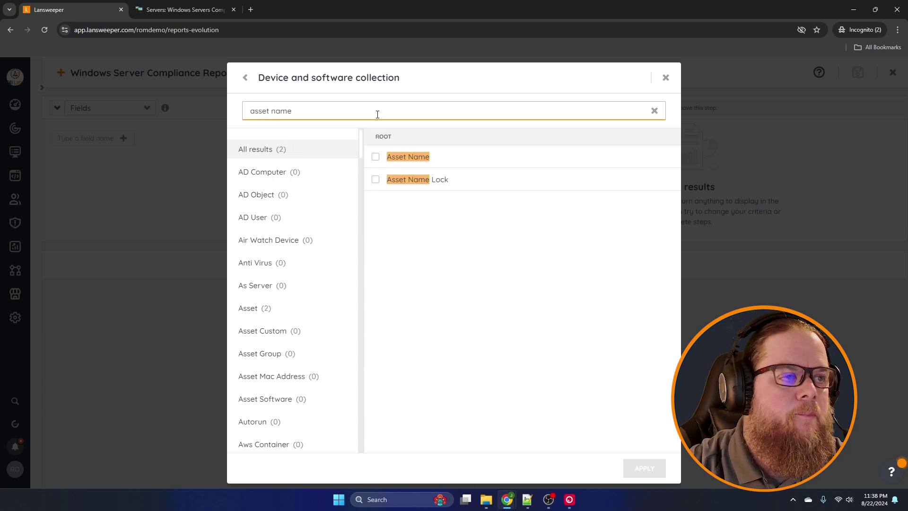
pyautogui.click(376, 158)
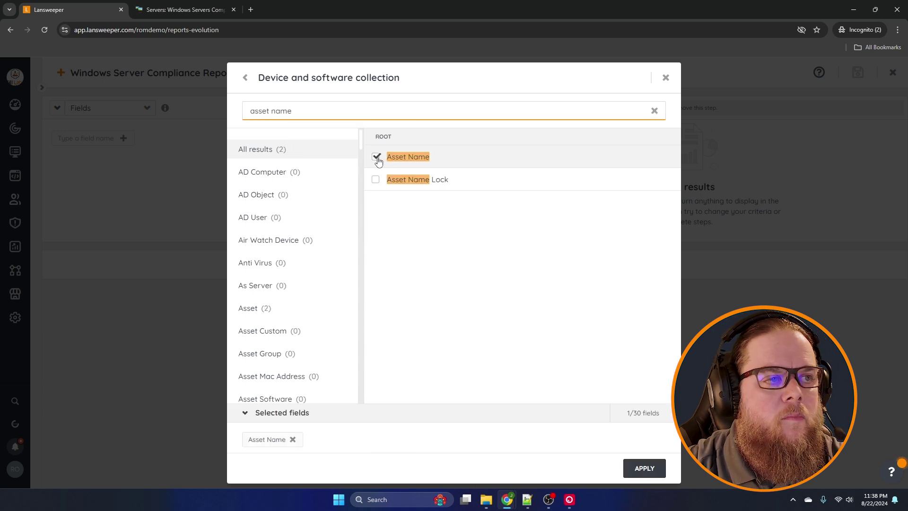
# Choose Software Name as a second field, then search the field list for 'caption'.
pyautogui.tripleClick(310, 106)
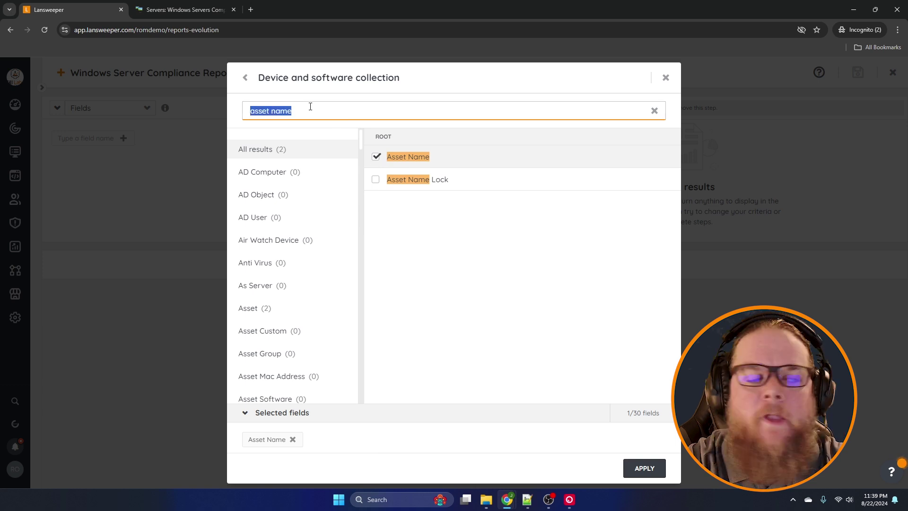
pyautogui.write('software name')
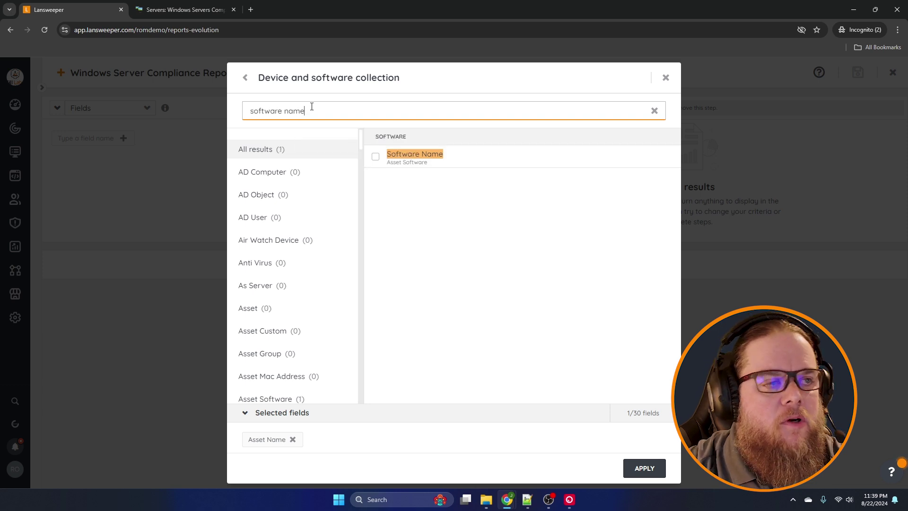
pyautogui.click(376, 156)
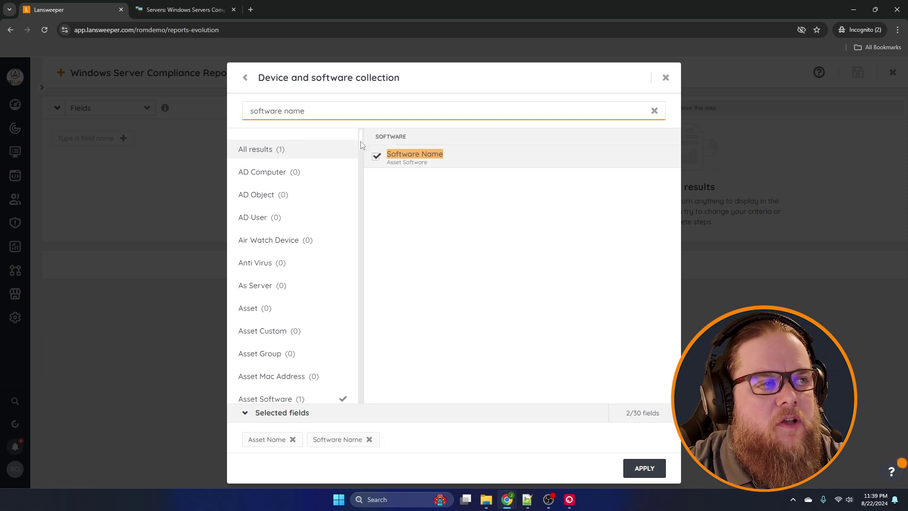
pyautogui.tripleClick(345, 113)
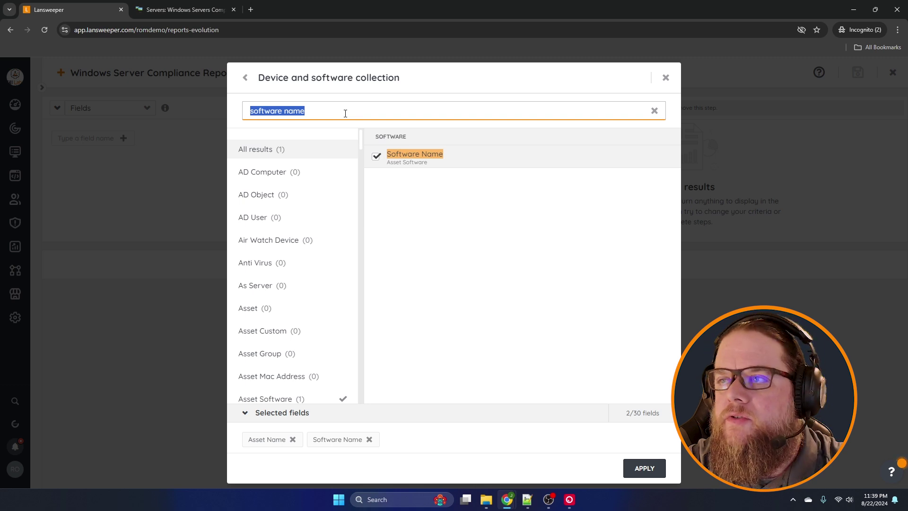
pyautogui.write('caption')
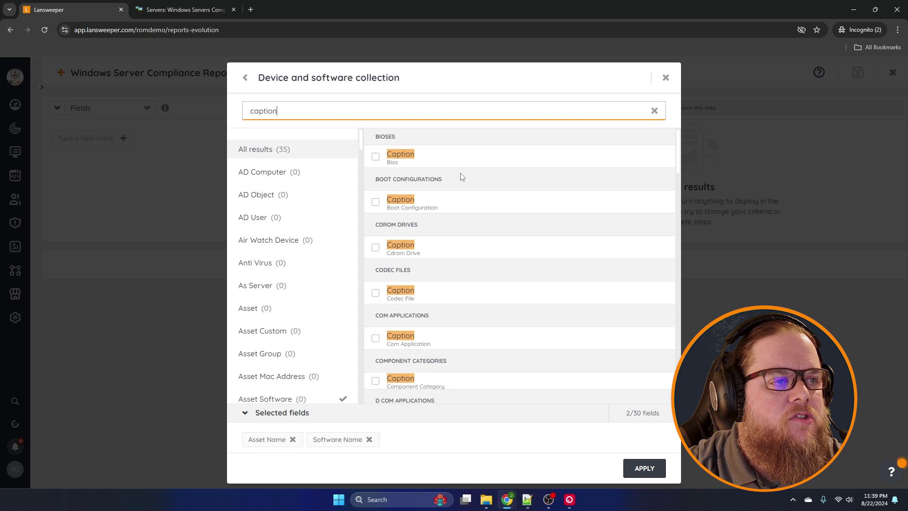
# Choose the Caption field from the Services section of the filtered list.
pyautogui.scroll(-4, 458, 273)
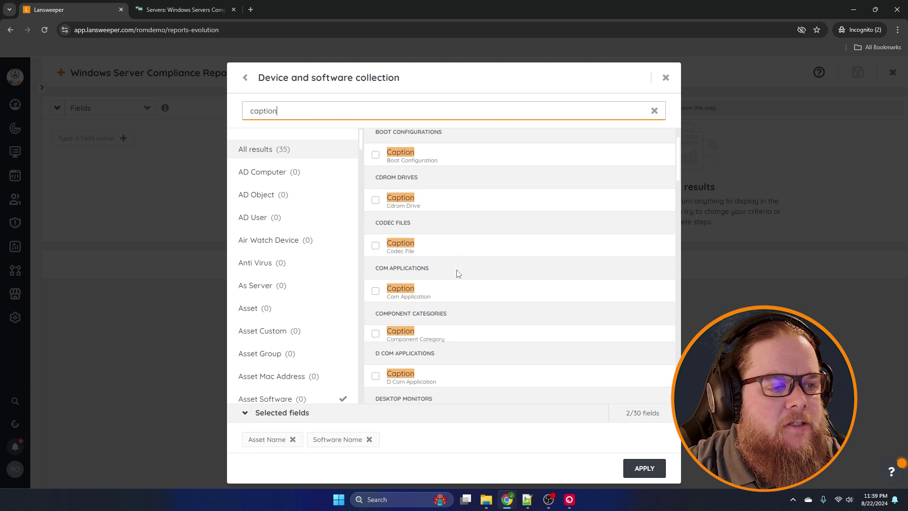
pyautogui.scroll(-12, 458, 273)
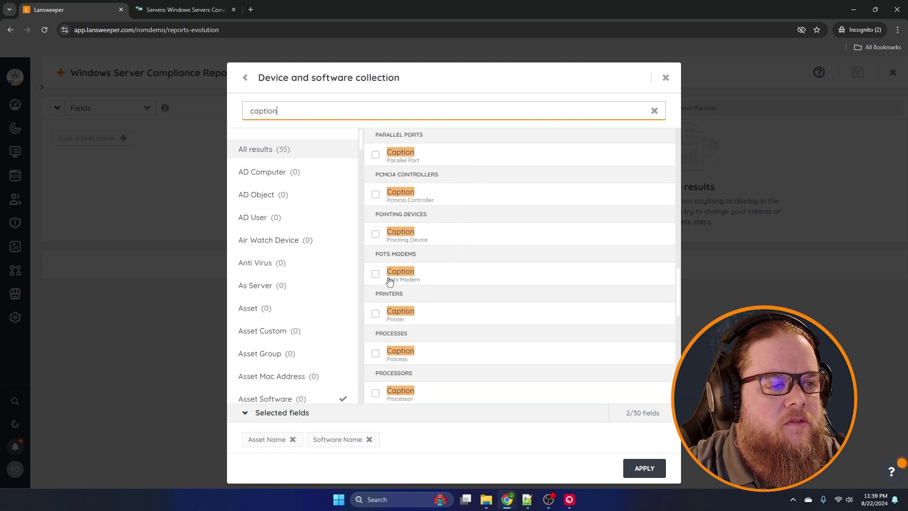
pyautogui.scroll(-3, 390, 282)
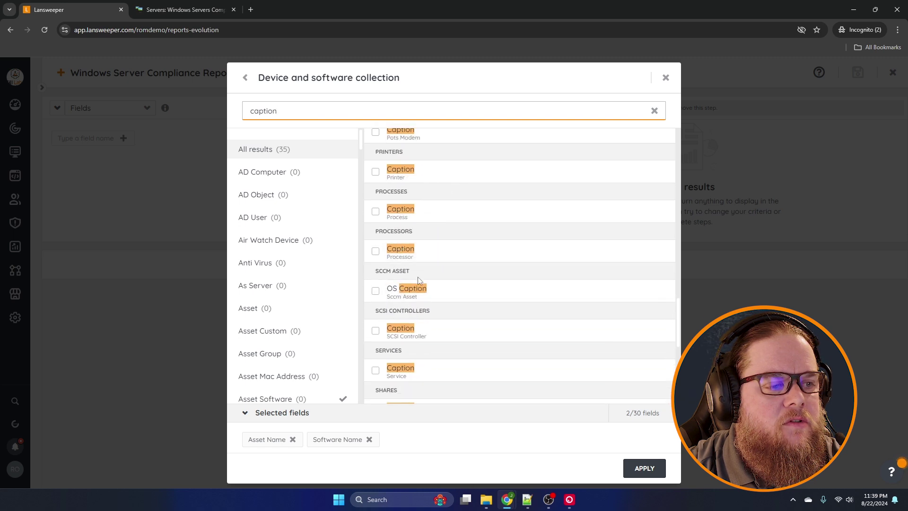
pyautogui.scroll(-1, 419, 279)
pyautogui.click(377, 324)
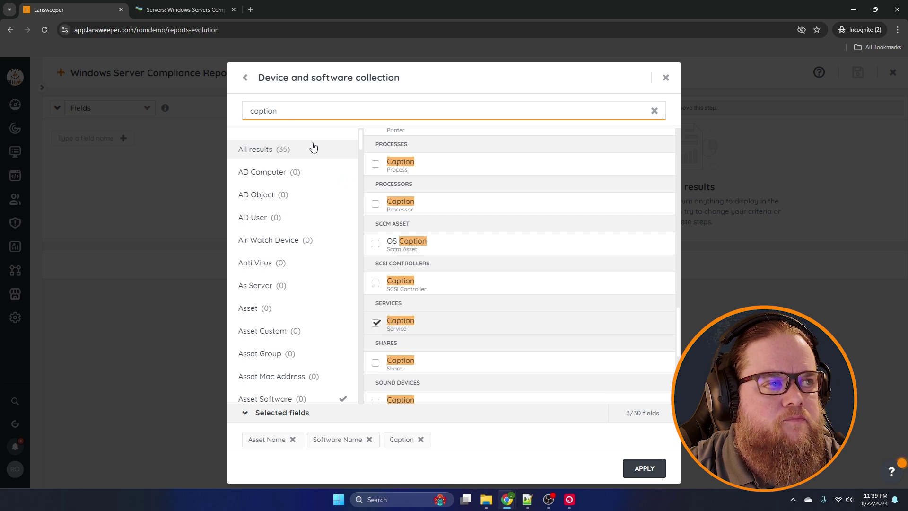
# Clear the field filter and confirm Caption is chosen under the Service category.
pyautogui.doubleClick(267, 112)
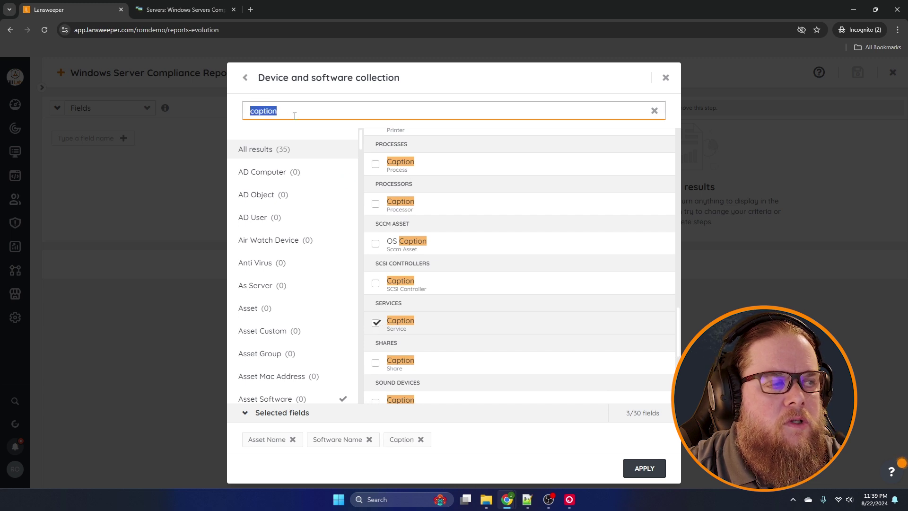
pyautogui.scroll(-10, 278, 239)
pyautogui.scroll(-10, 279, 240)
pyautogui.scroll(15, 278, 239)
pyautogui.scroll(12, 278, 239)
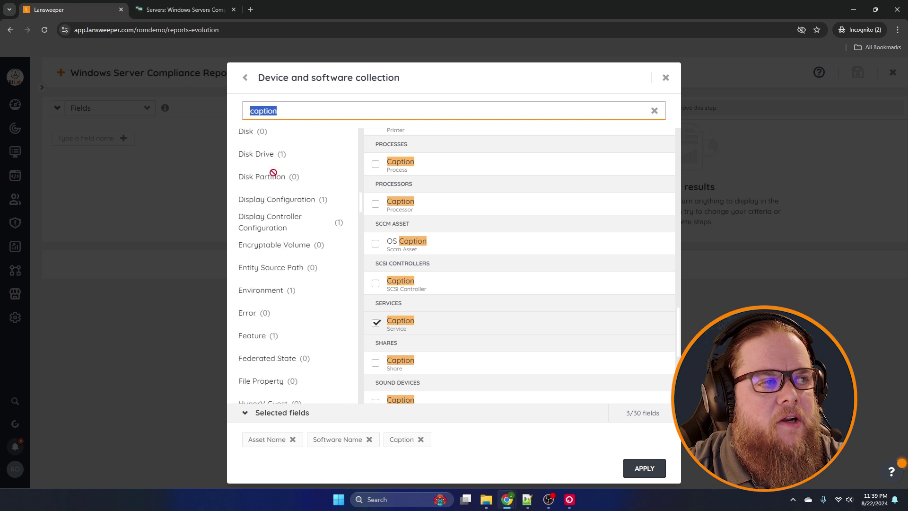
pyautogui.click(655, 111)
pyautogui.scroll(-20, 269, 204)
pyautogui.scroll(7, 271, 211)
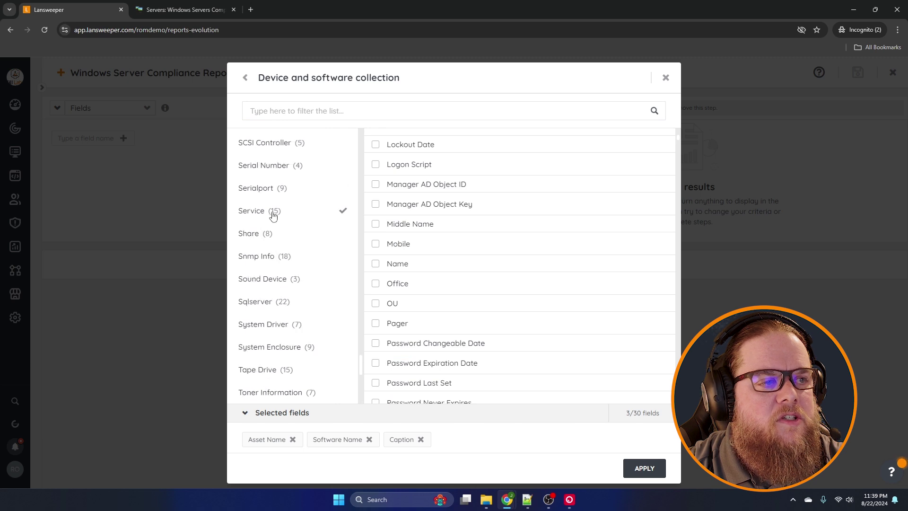
pyautogui.click(272, 214)
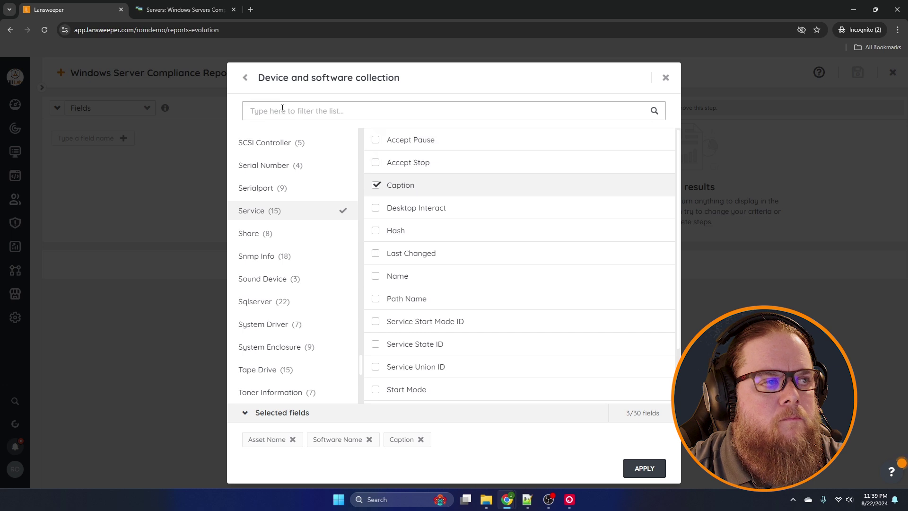
pyautogui.click(313, 113)
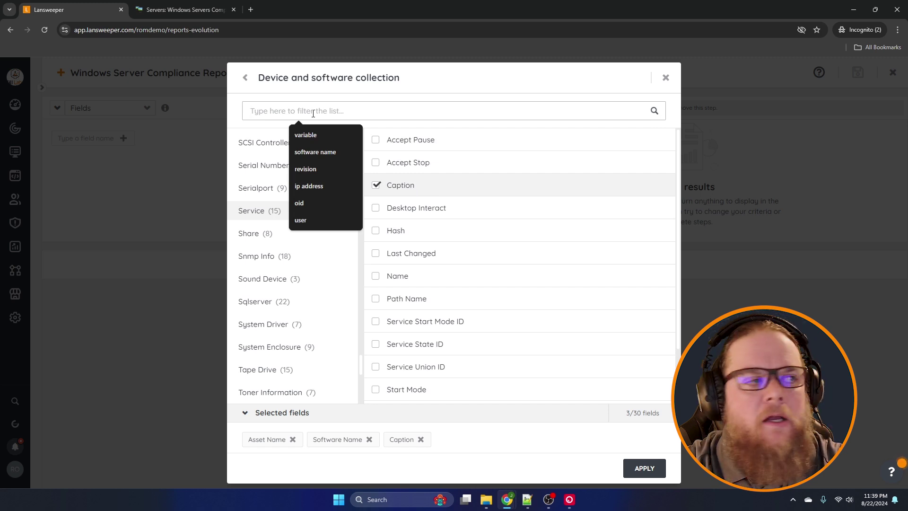
# Choose the Windows Name and AD Computer OU fields, then search for 'File path'.
pyautogui.write('Windows Name')
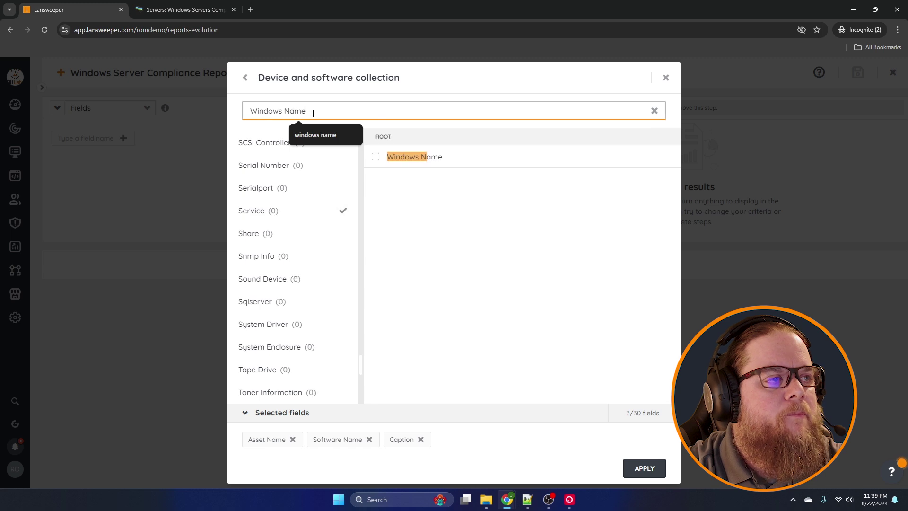
pyautogui.click(376, 157)
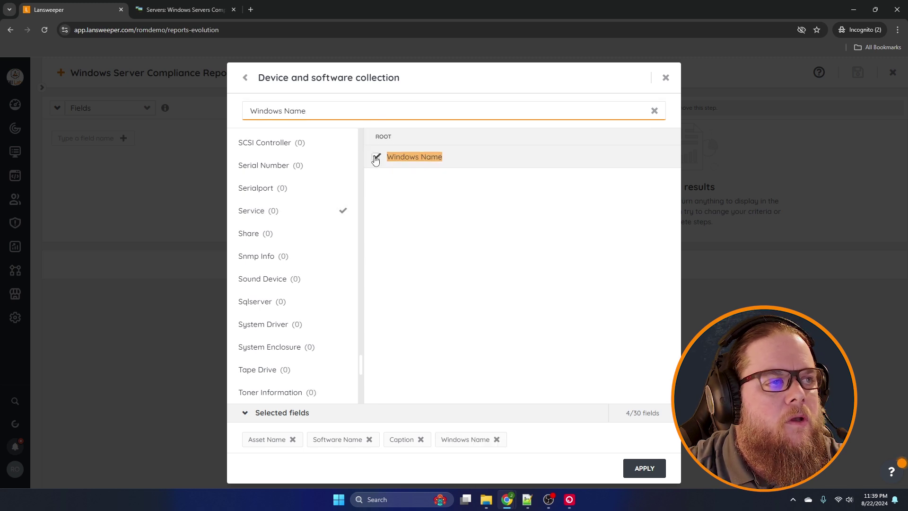
pyautogui.tripleClick(316, 111)
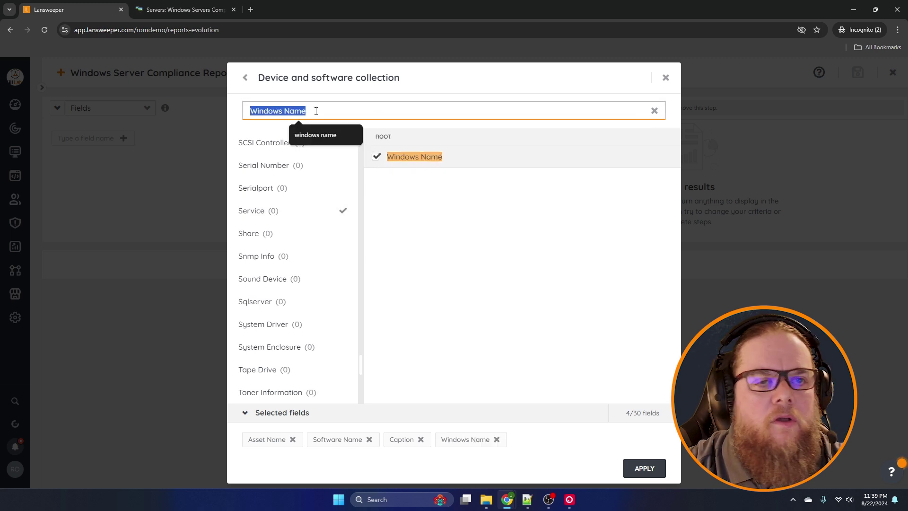
pyautogui.write('OU')
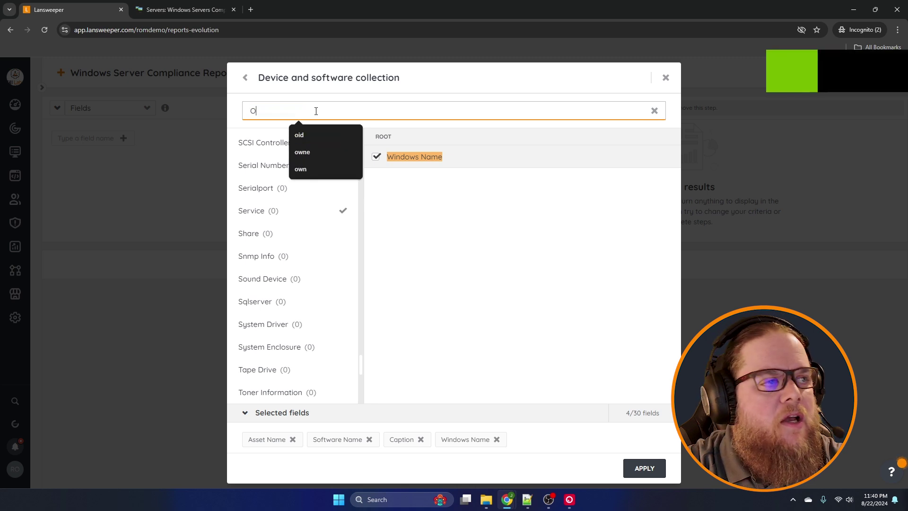
pyautogui.click(375, 156)
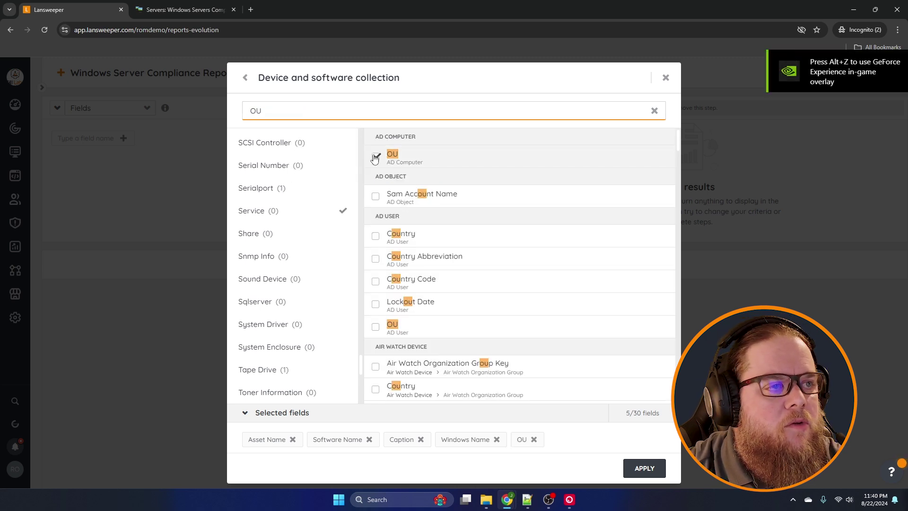
pyautogui.doubleClick(271, 108)
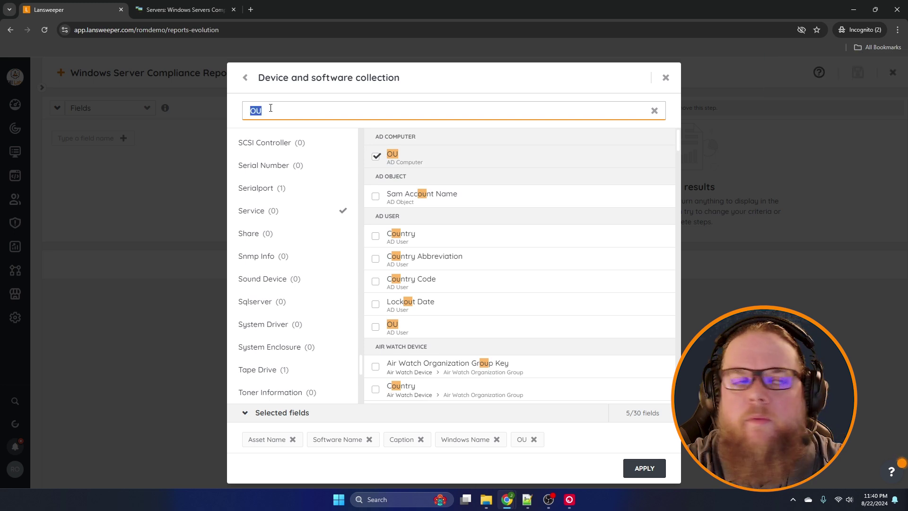
pyautogui.write('File path')
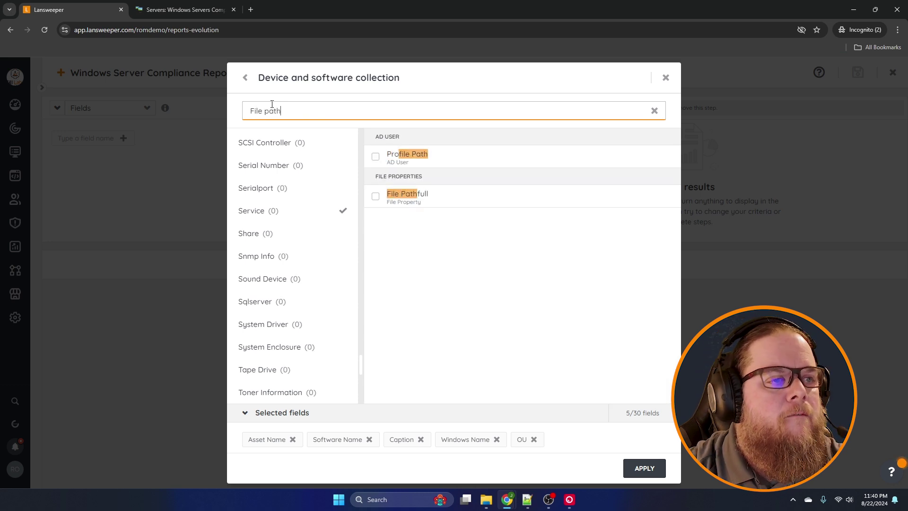
# Choose the File Pathfull, Found, root IP Address and Asset Domain fields.
pyautogui.click(377, 203)
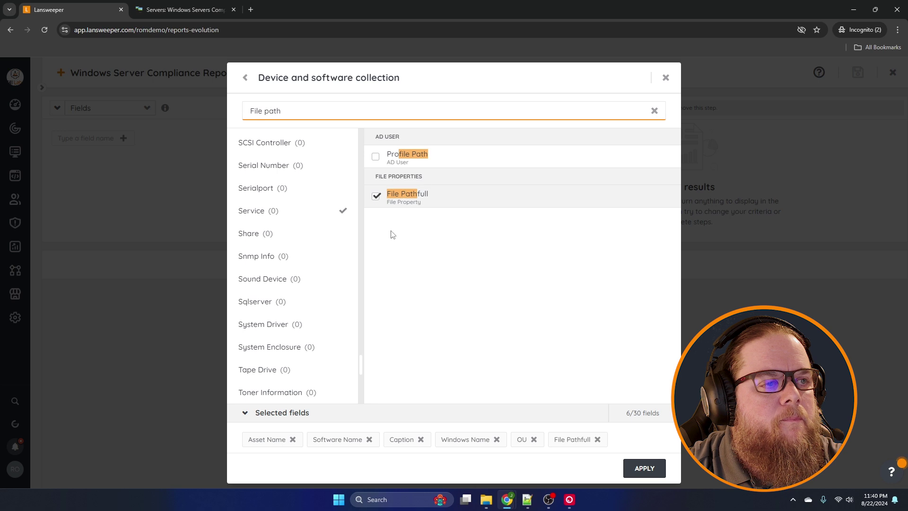
pyautogui.tripleClick(283, 106)
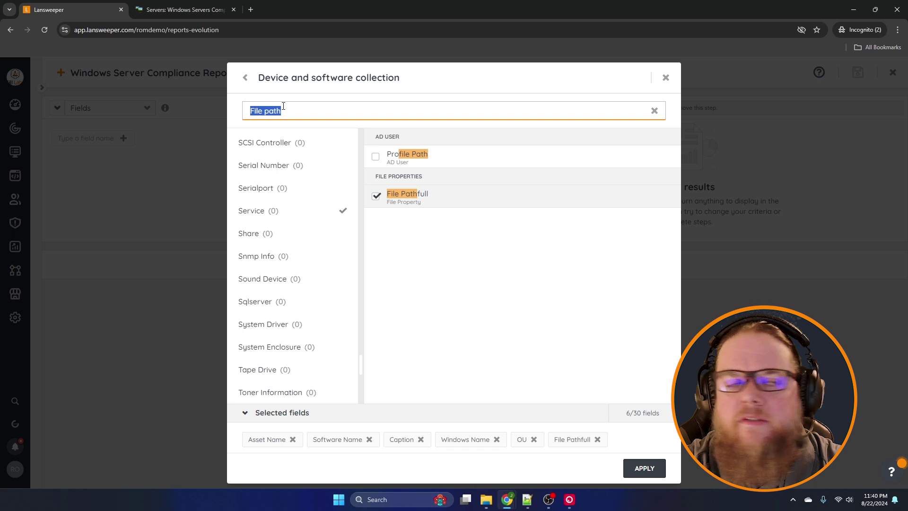
pyautogui.write('found')
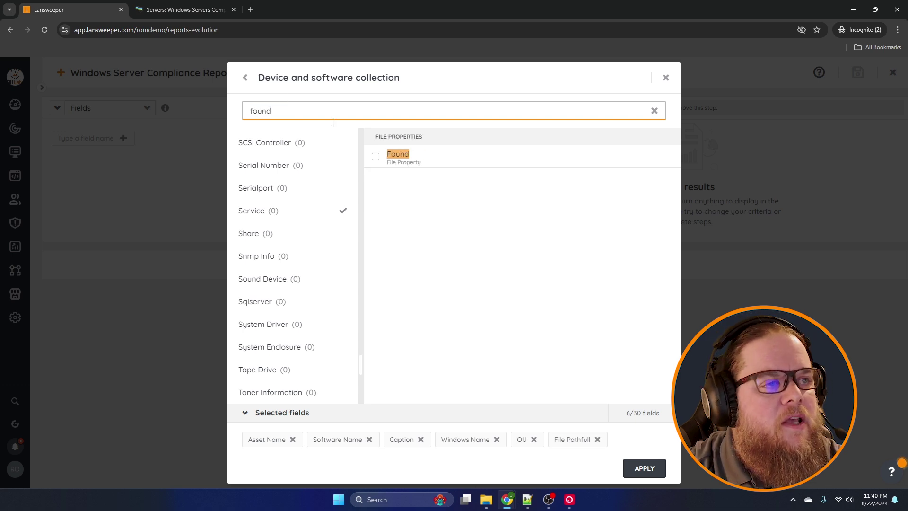
pyautogui.click(377, 158)
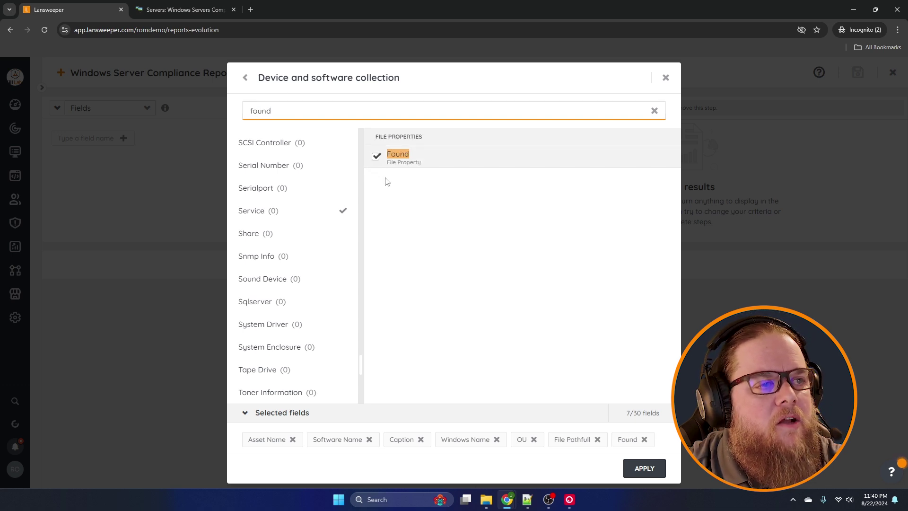
pyautogui.tripleClick(332, 115)
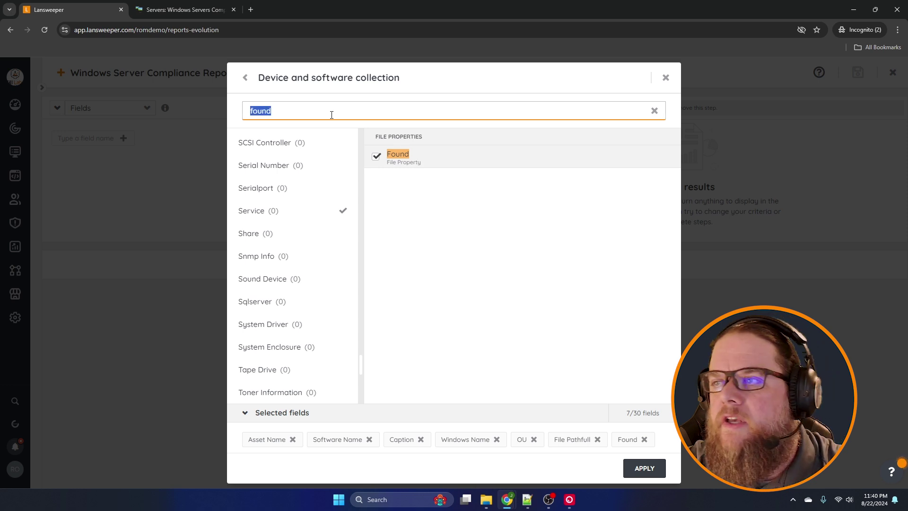
pyautogui.write('ip address')
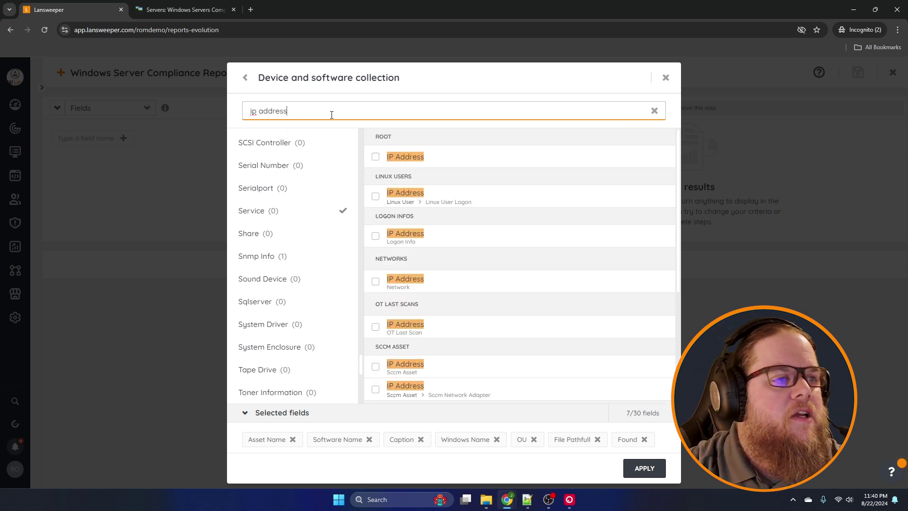
pyautogui.click(376, 157)
pyautogui.click(301, 110)
pyautogui.tripleClick(302, 110)
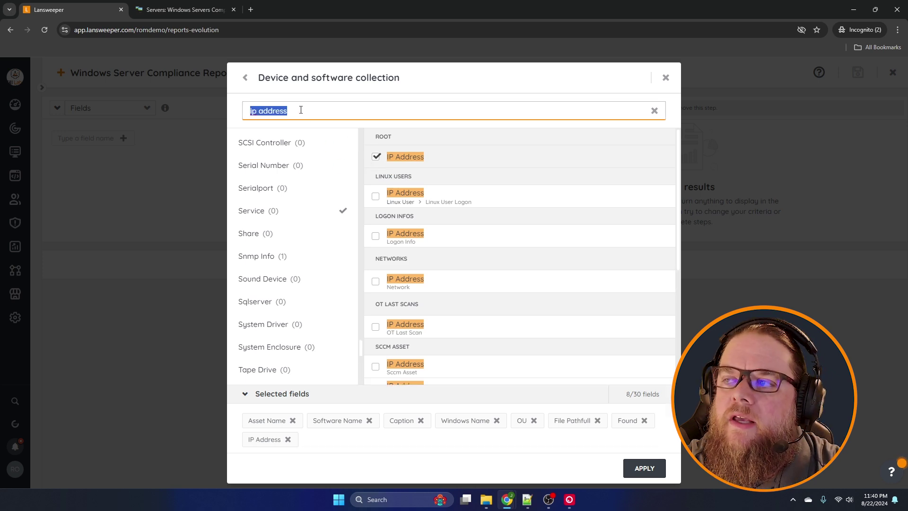
pyautogui.write('asset domain')
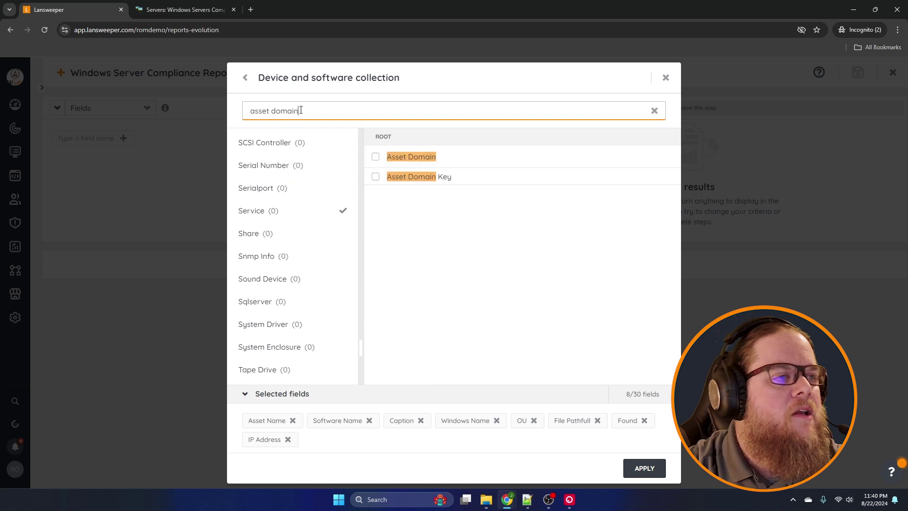
pyautogui.click(377, 158)
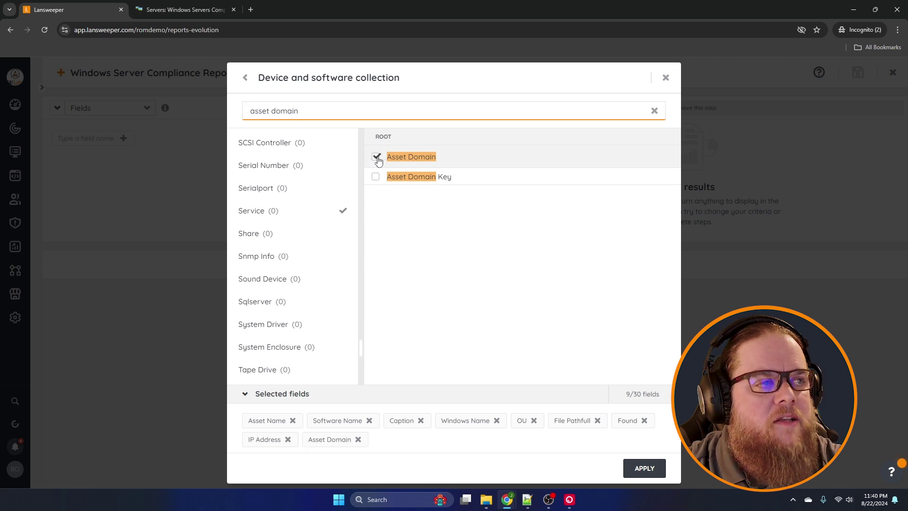
# Choose Asset Type Name, Last Seen and Last Tried, then apply all twelve fields.
pyautogui.tripleClick(296, 112)
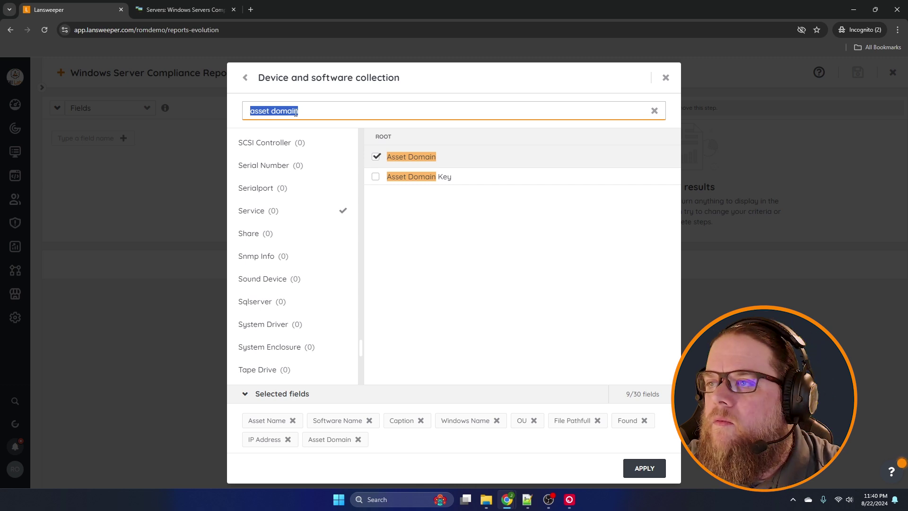
pyautogui.write('asset type')
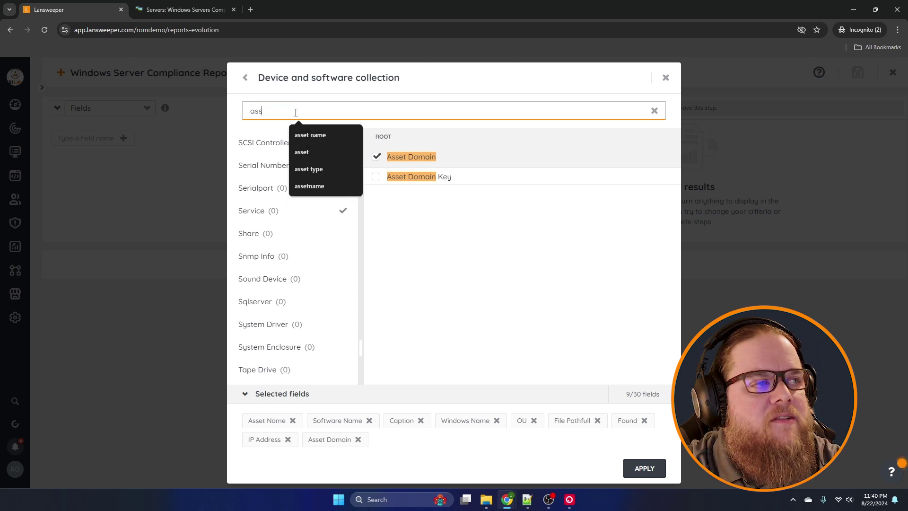
pyautogui.write('name')
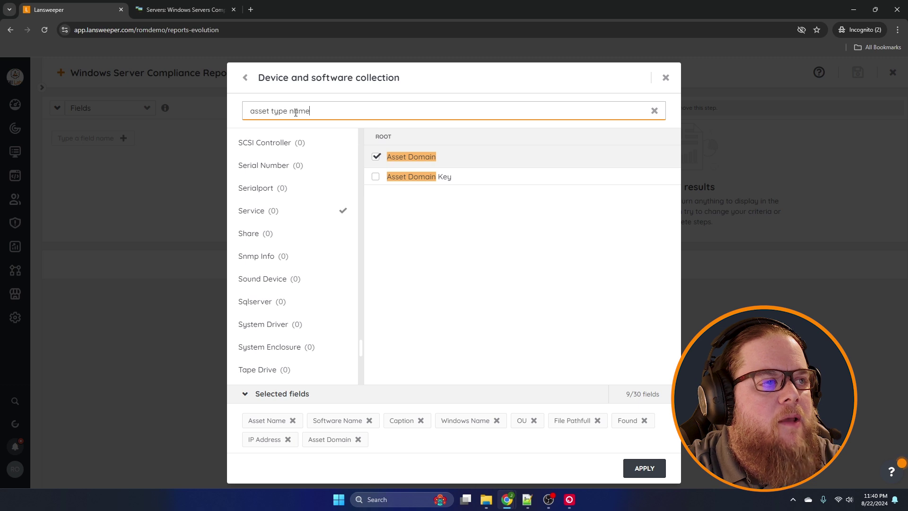
pyautogui.click(376, 158)
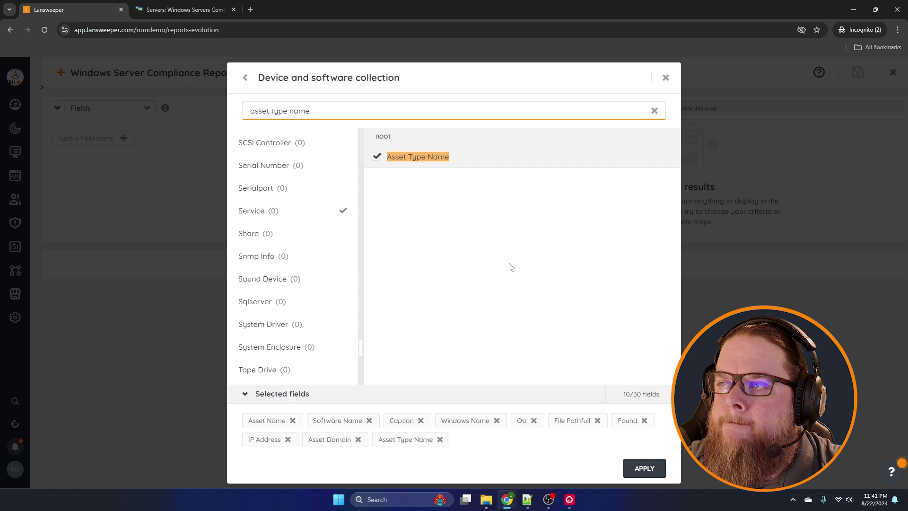
pyautogui.tripleClick(300, 111)
pyautogui.write('last e')
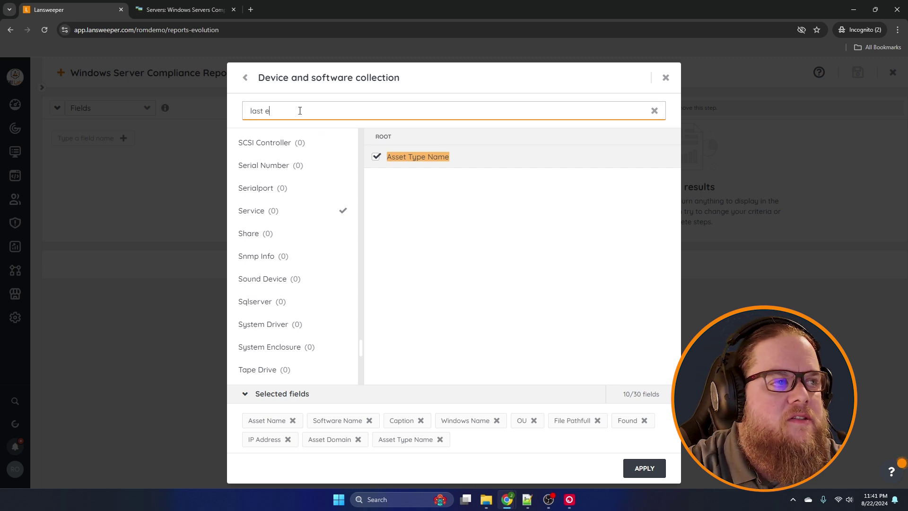
pyautogui.press('BackSpace')
pyautogui.write('seen')
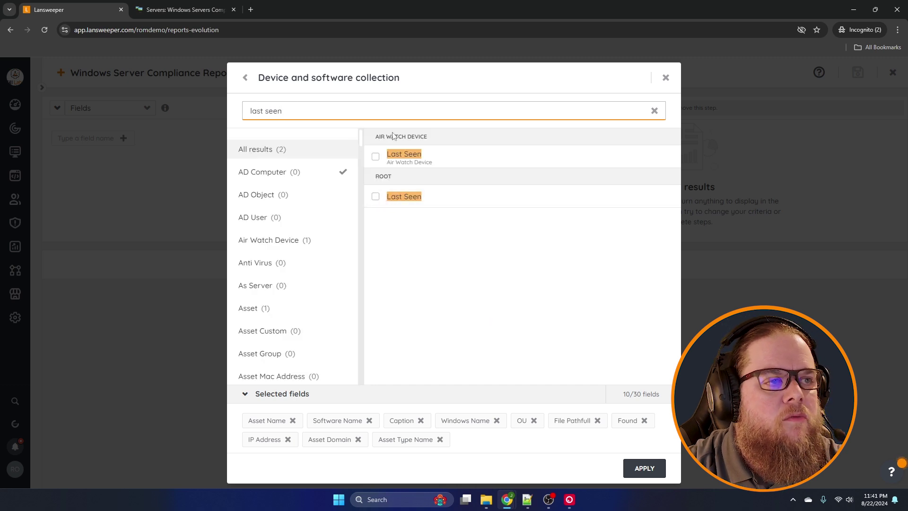
pyautogui.click(375, 197)
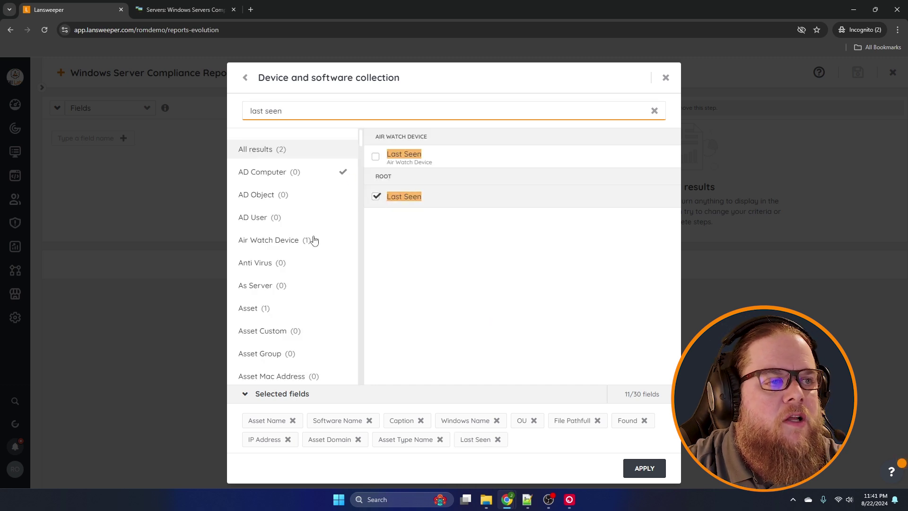
pyautogui.tripleClick(296, 111)
pyautogui.write('last tried')
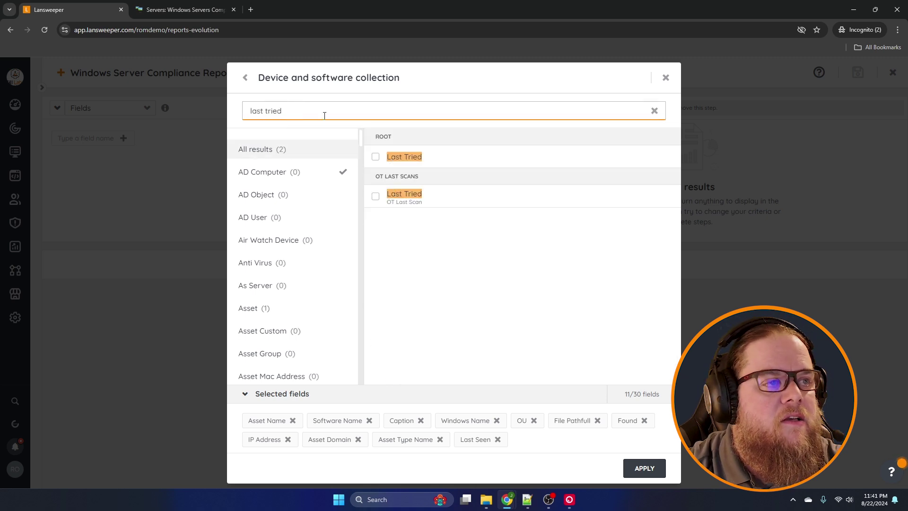
pyautogui.click(376, 157)
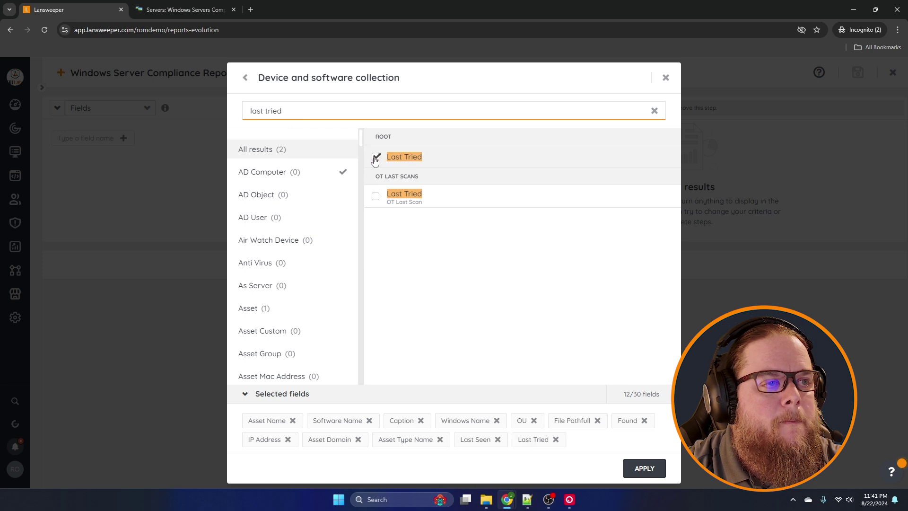
pyautogui.click(645, 468)
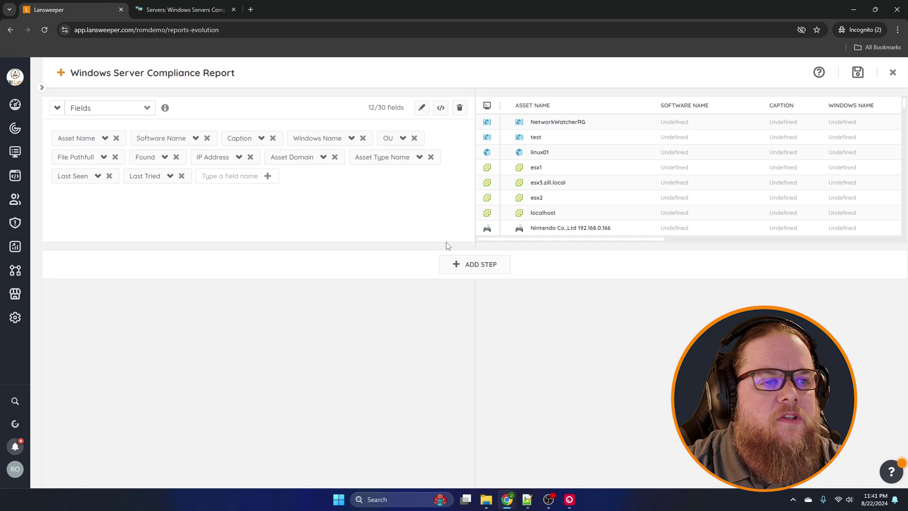
pyautogui.moveTo(512, 242)
pyautogui.mouseDown()
pyautogui.moveTo(799, 243)
pyautogui.moveTo(534, 241)
pyautogui.moveTo(506, 232)
pyautogui.mouseUp()
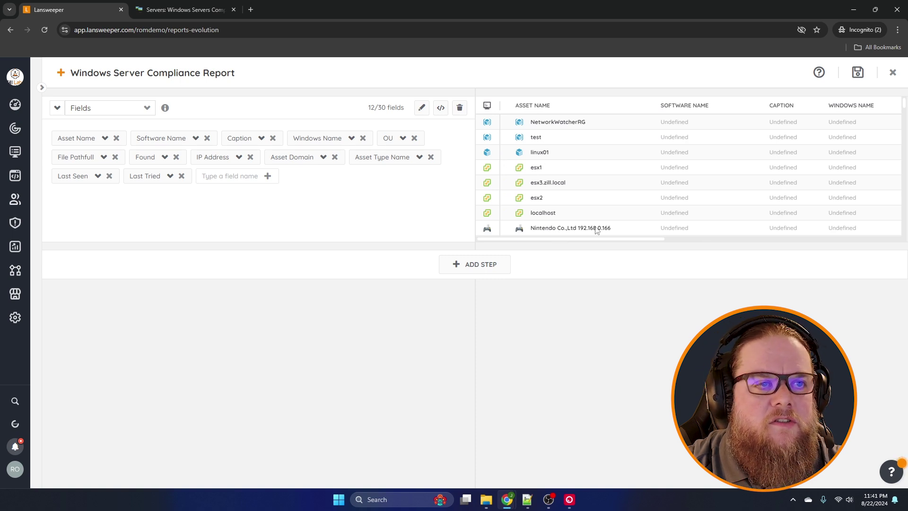
pyautogui.scroll(-5, 577, 202)
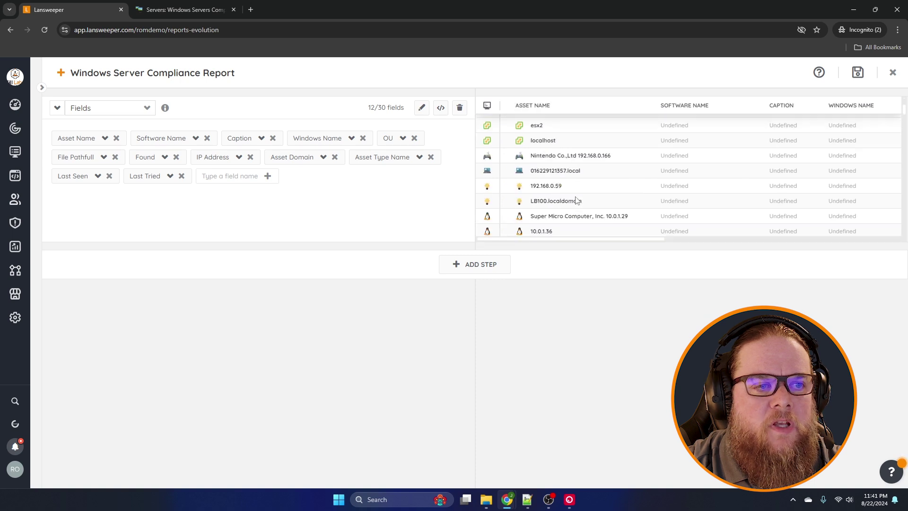
pyautogui.scroll(-6, 577, 199)
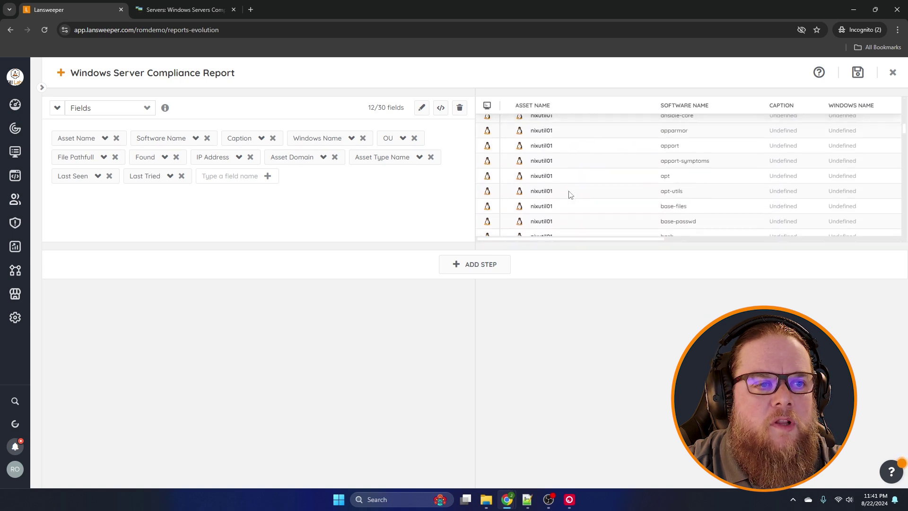
pyautogui.scroll(10, 570, 204)
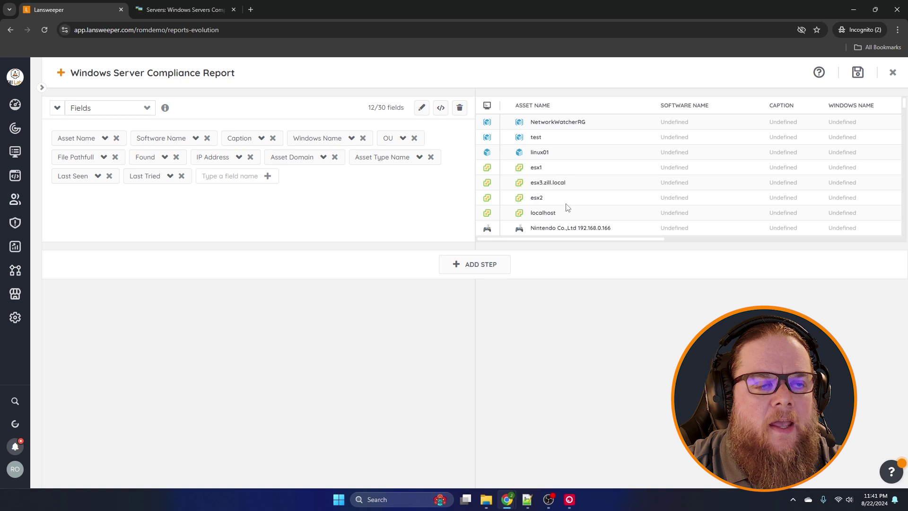
pyautogui.scroll(-6, 568, 208)
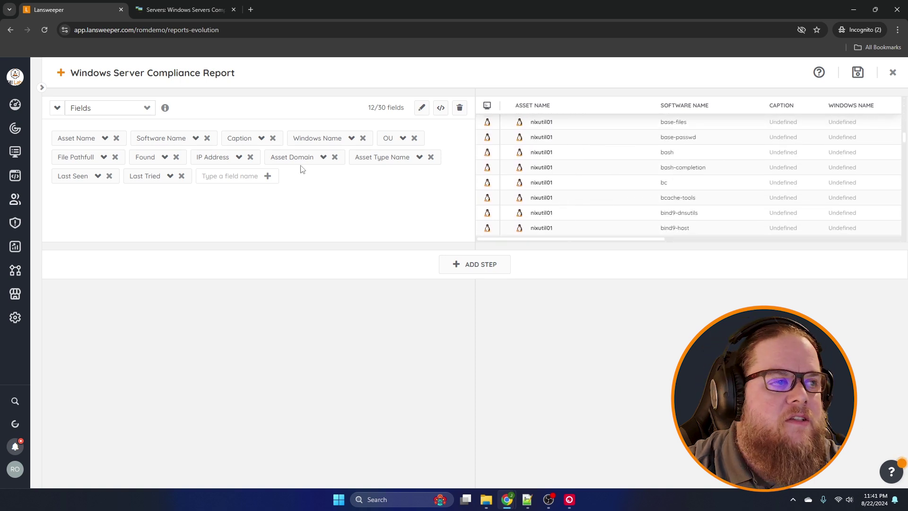
pyautogui.moveTo(587, 239); pyautogui.dragTo(556, 235)
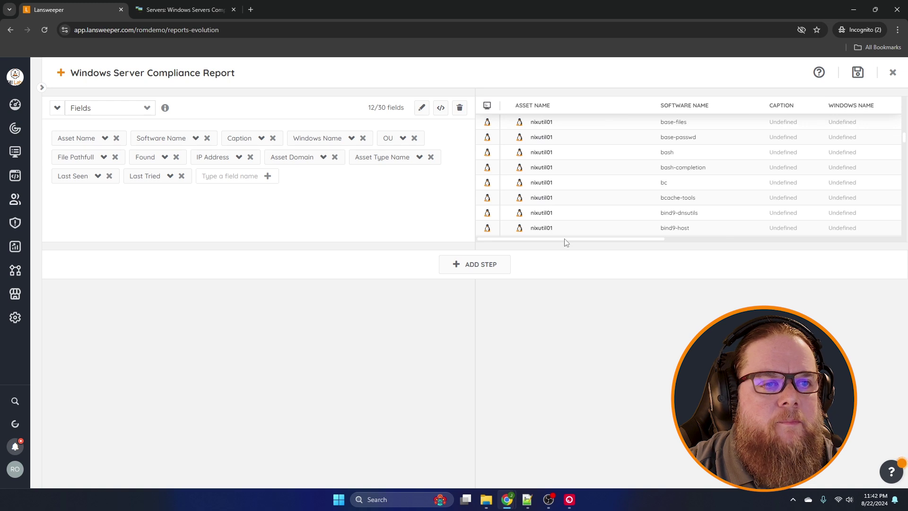
pyautogui.scroll(5, 563, 162)
pyautogui.scroll(-5, 563, 162)
pyautogui.scroll(5, 560, 161)
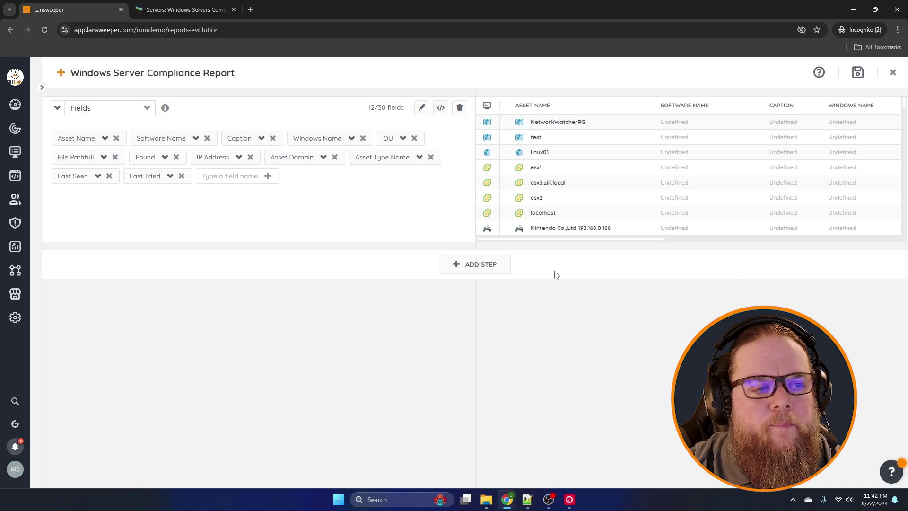
# Add a Filters step requiring Asset Type Name equal to Windows.
pyautogui.click(463, 269)
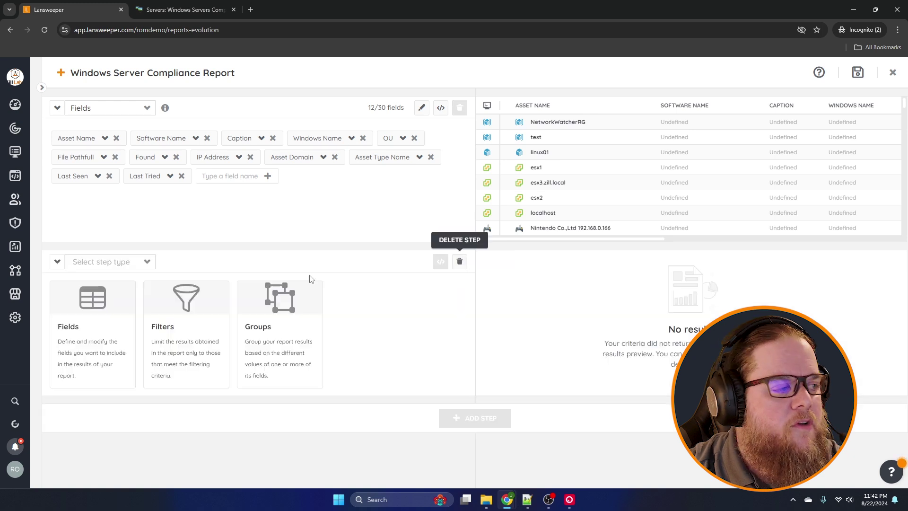
pyautogui.click(172, 338)
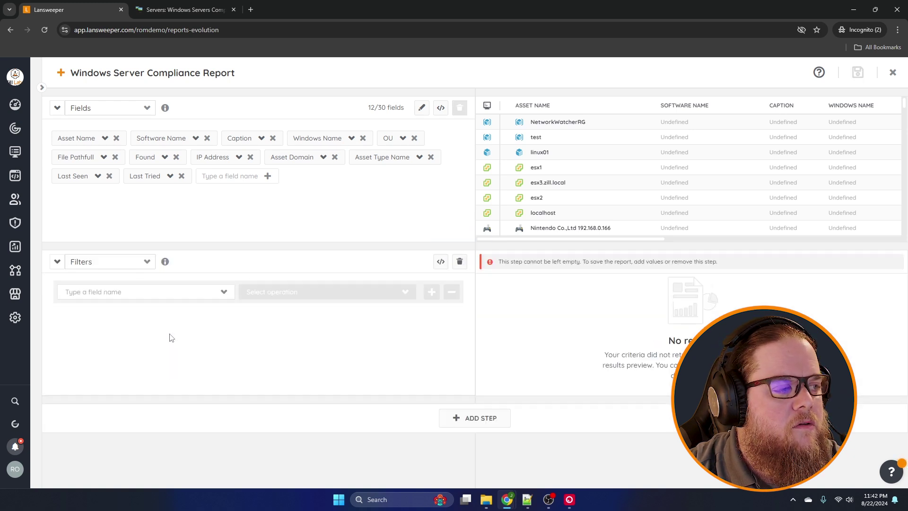
pyautogui.click(220, 291)
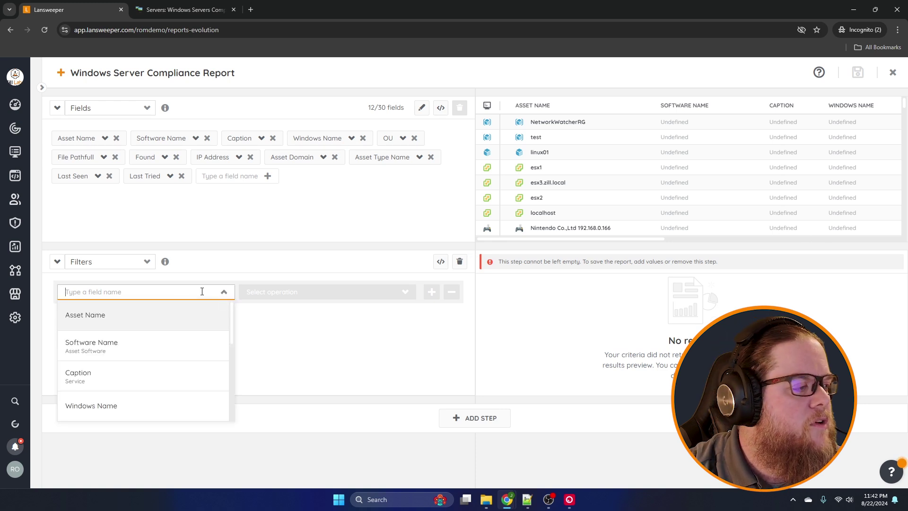
pyautogui.write('asset')
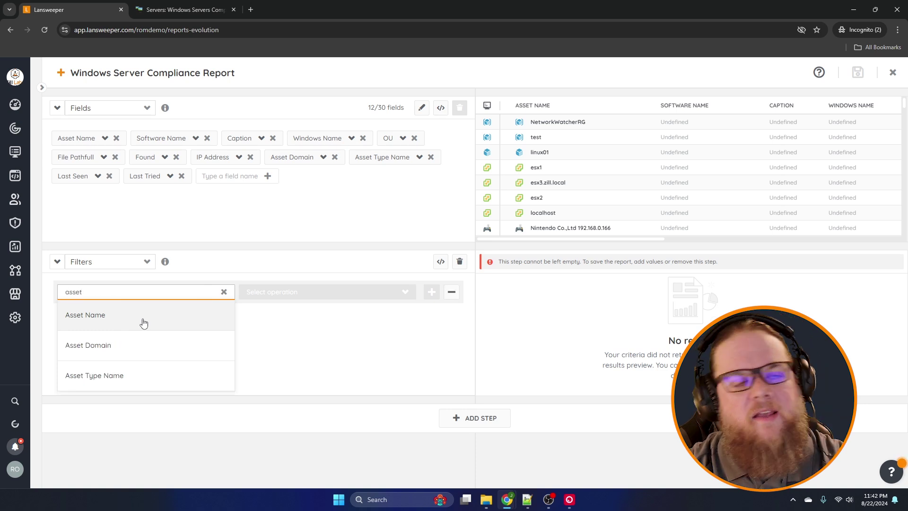
pyautogui.click(114, 377)
pyautogui.click(262, 289)
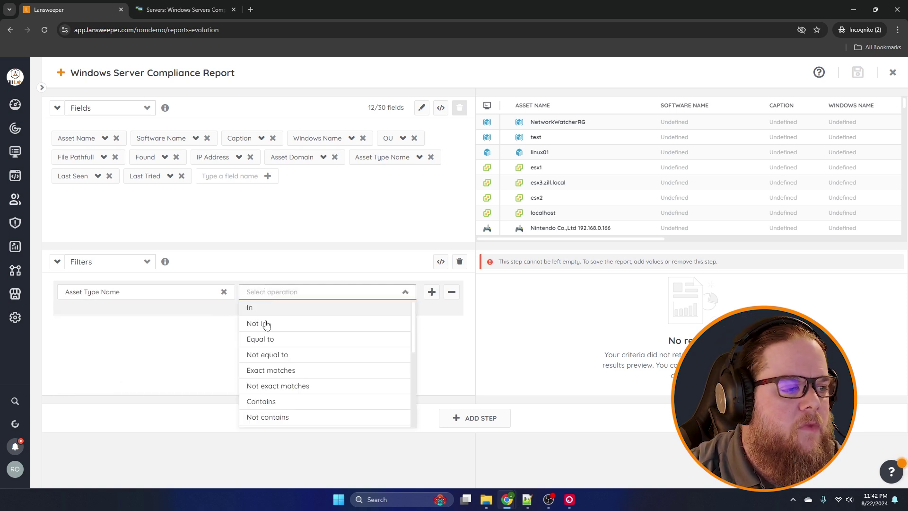
pyautogui.click(287, 340)
pyautogui.click(349, 292)
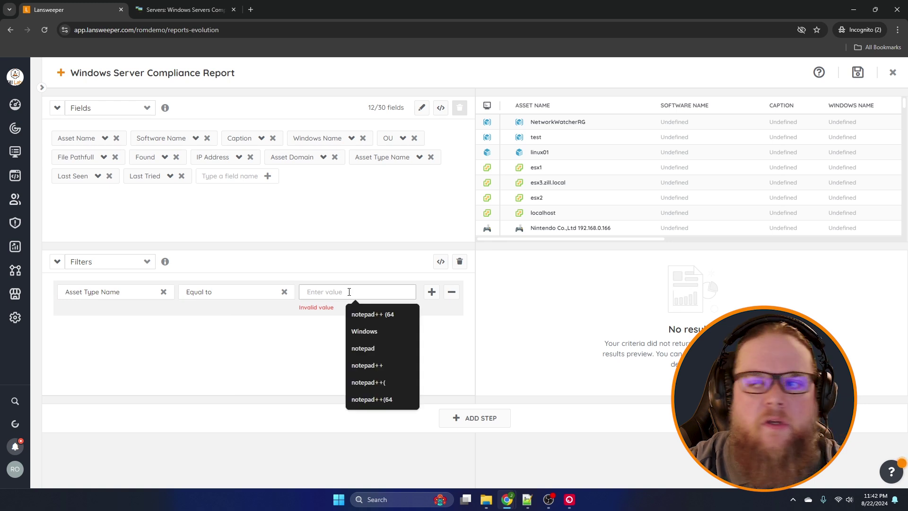
pyautogui.write('Windows')
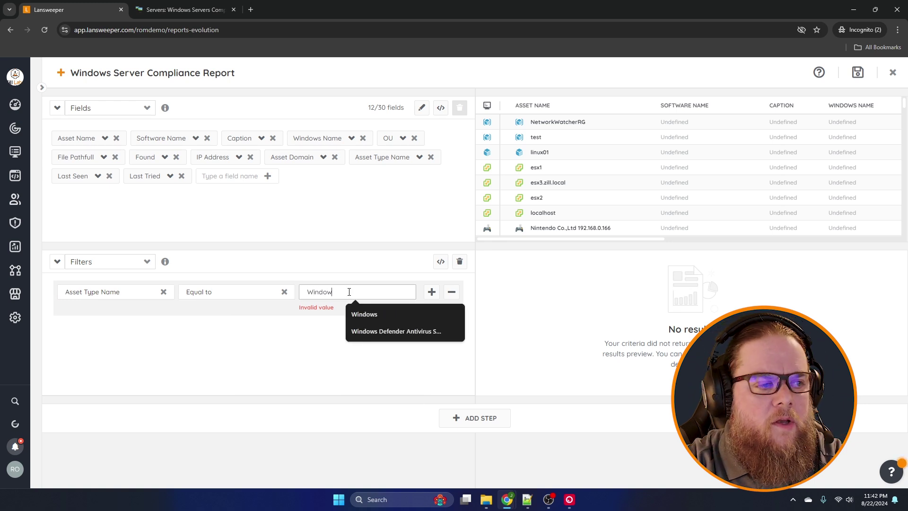
pyautogui.click(365, 313)
pyautogui.moveTo(585, 394); pyautogui.dragTo(547, 395)
# Review the Windows results preview, then add an empty AND condition row to the filter.
pyautogui.hscroll(1, 547, 395)
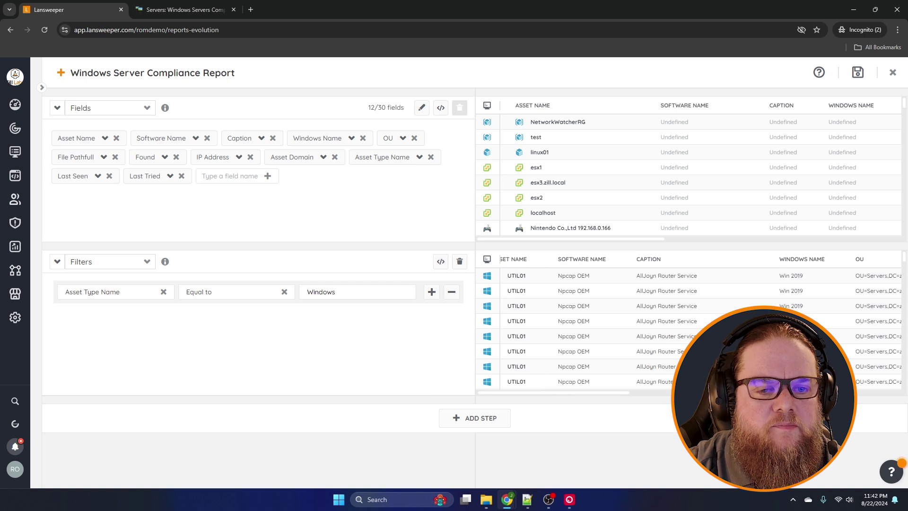
pyautogui.hscroll(10, 624, 395)
pyautogui.hscroll(-10, 534, 395)
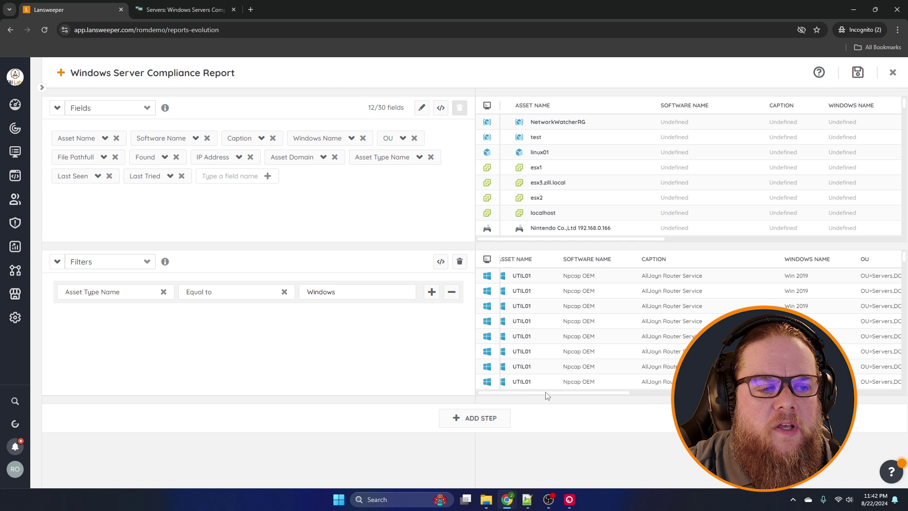
pyautogui.hscroll(2, 563, 397)
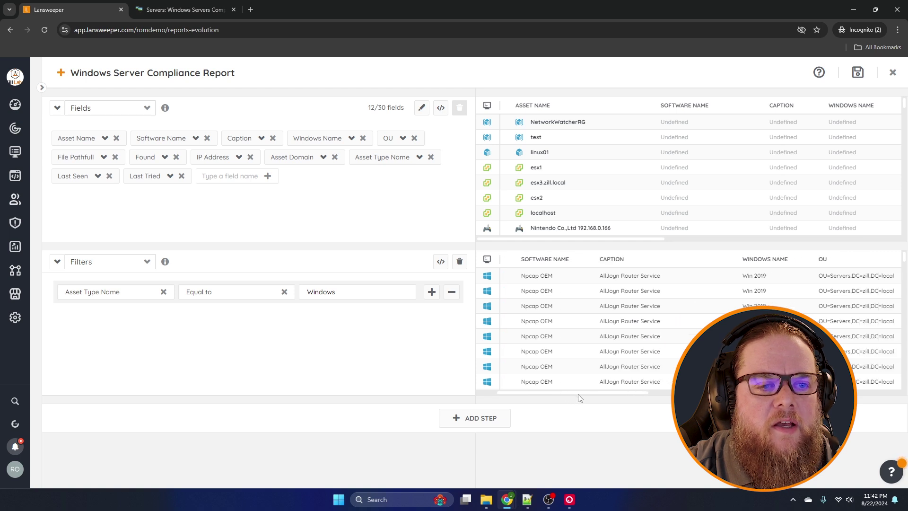
pyautogui.hscroll(3, 585, 398)
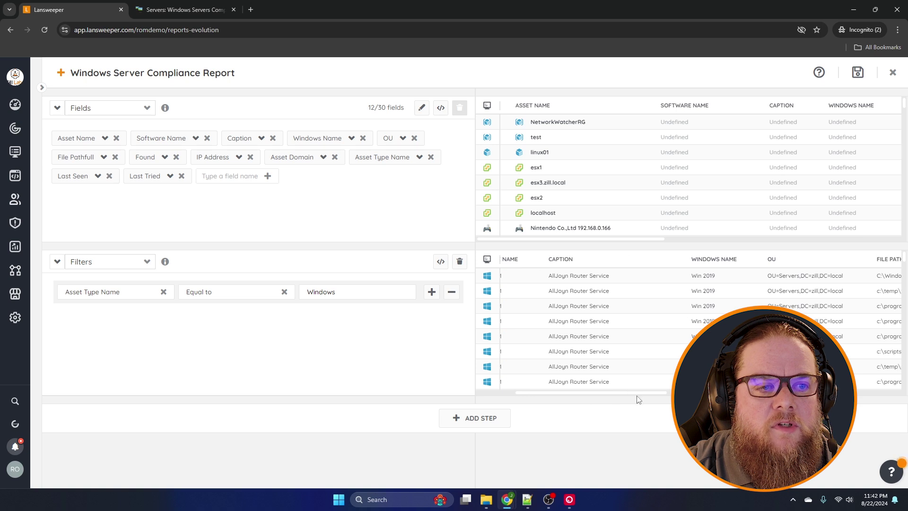
pyautogui.hscroll(3, 658, 397)
pyautogui.hscroll(2, 658, 397)
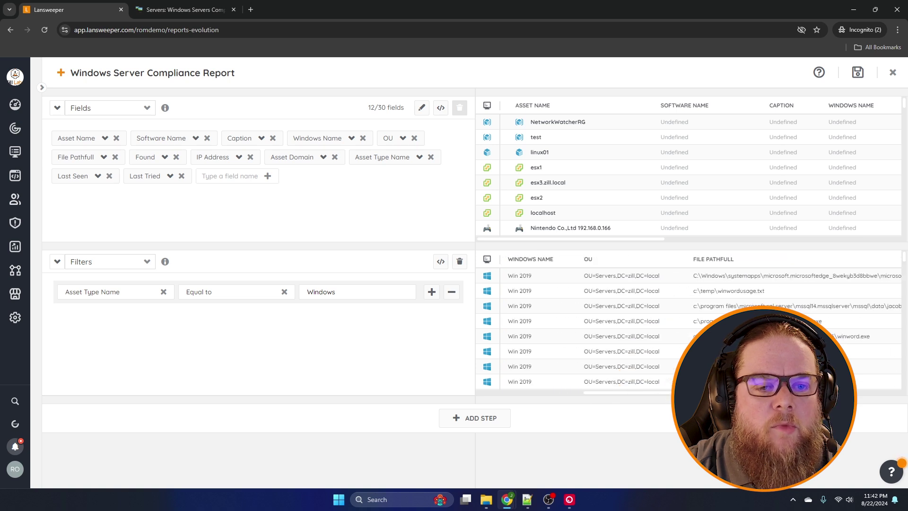
pyautogui.hscroll(1, 657, 398)
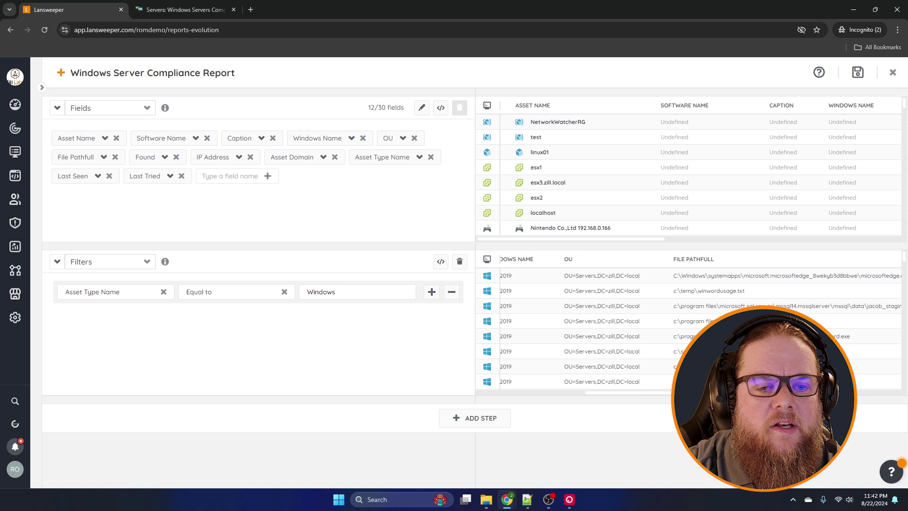
pyautogui.hscroll(-12, 648, 397)
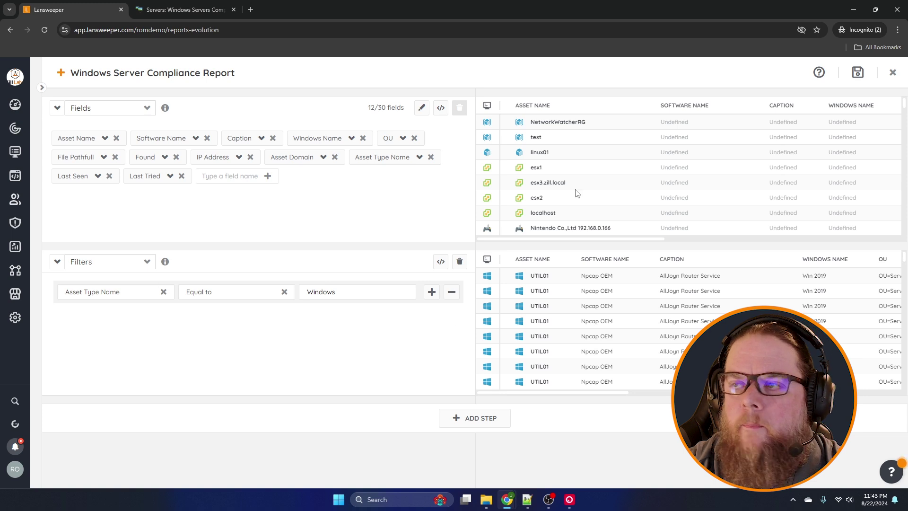
pyautogui.click(431, 292)
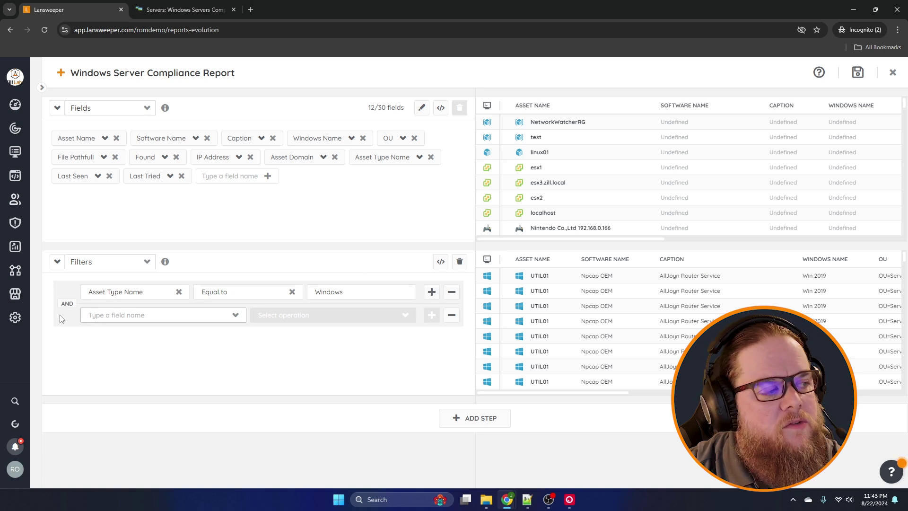
# Set the second condition to Windows Name contains 'Win 2' and add a third AND row.
pyautogui.click(138, 316)
pyautogui.write('window')
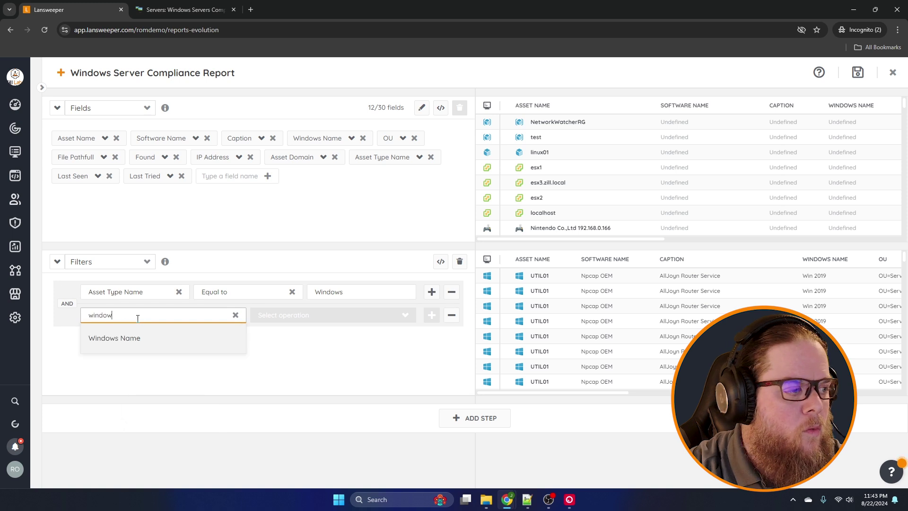
pyautogui.click(126, 339)
pyautogui.click(311, 318)
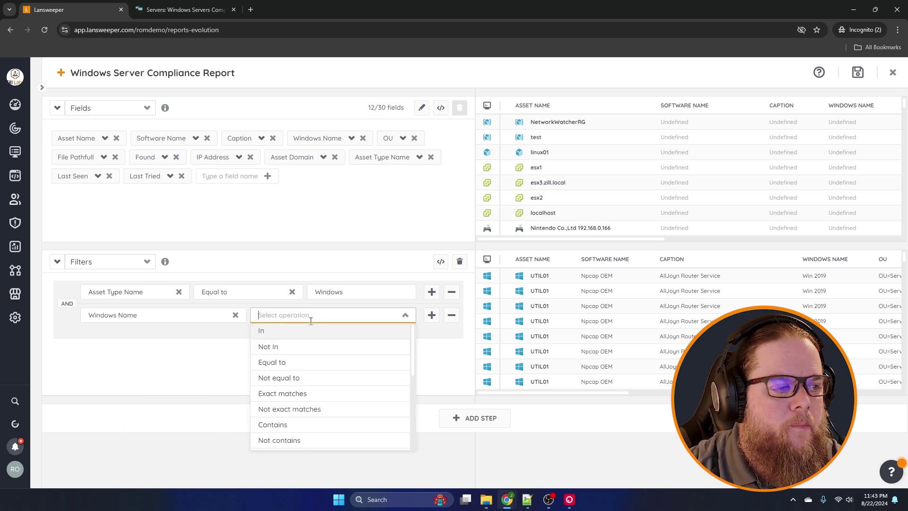
pyautogui.click(302, 425)
pyautogui.click(356, 313)
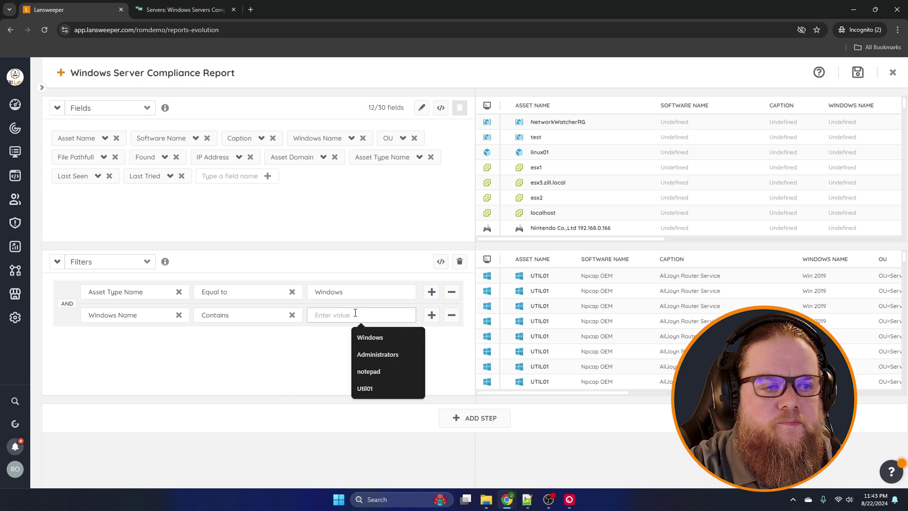
pyautogui.write('Win 2')
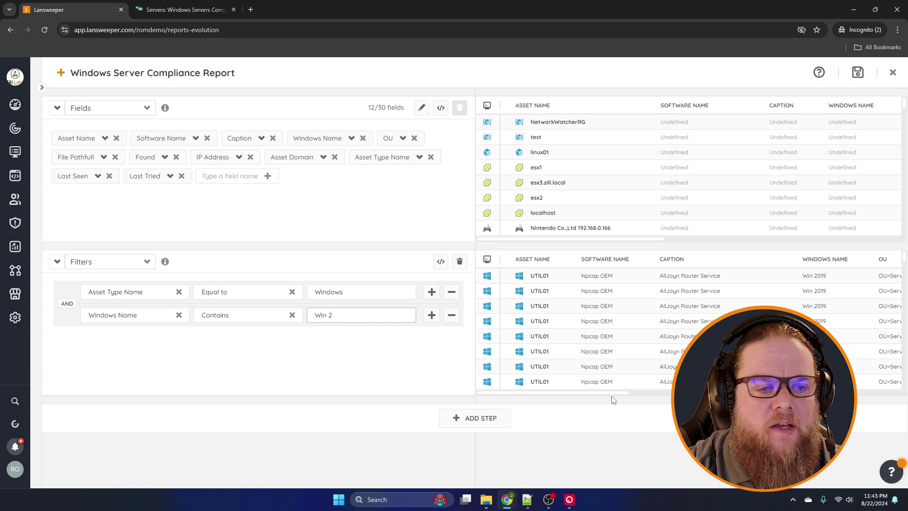
pyautogui.moveTo(615, 397); pyautogui.dragTo(662, 399)
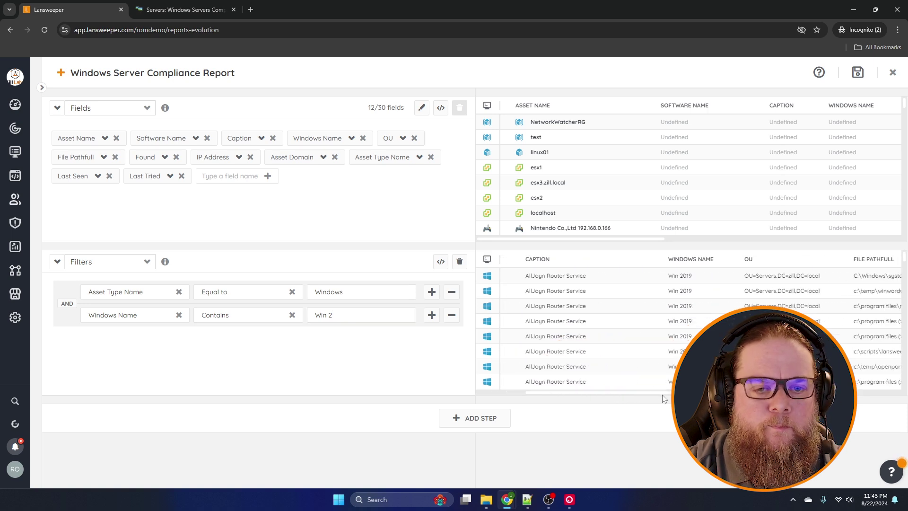
pyautogui.scroll(-10, 677, 335)
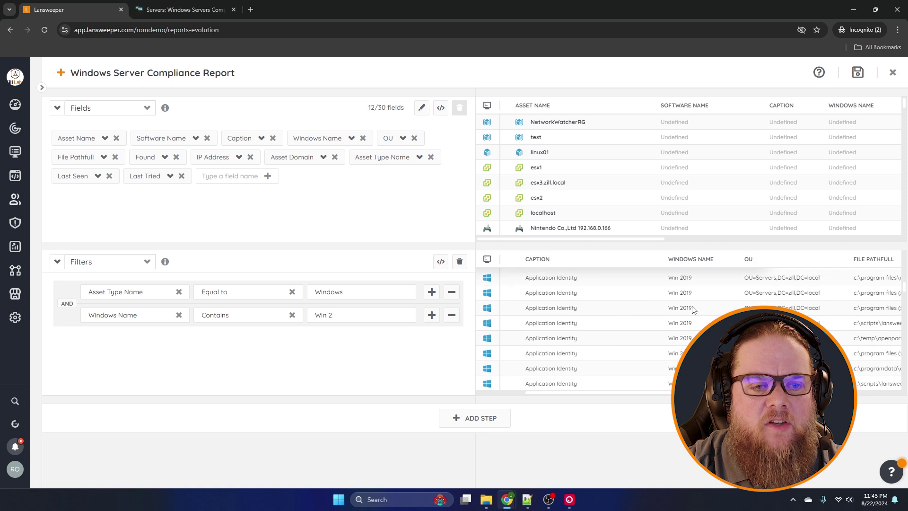
pyautogui.scroll(10, 681, 331)
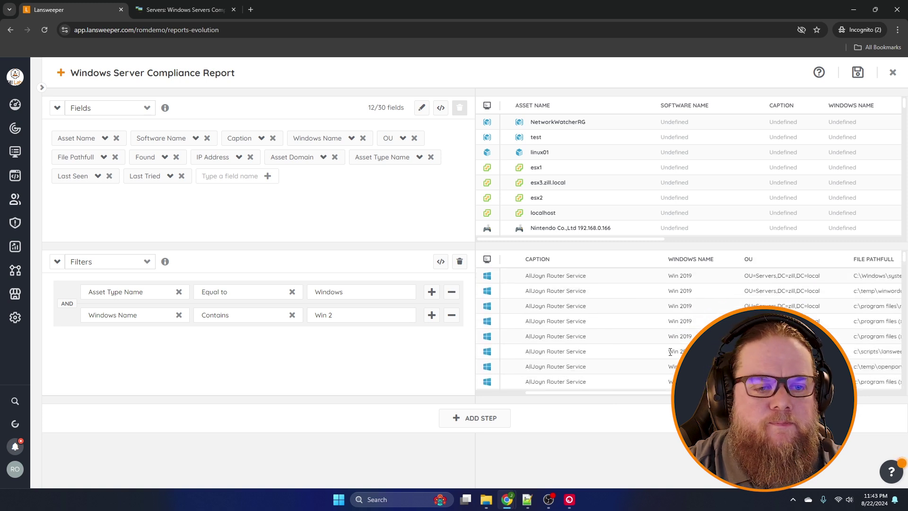
pyautogui.moveTo(656, 397); pyautogui.dragTo(595, 398)
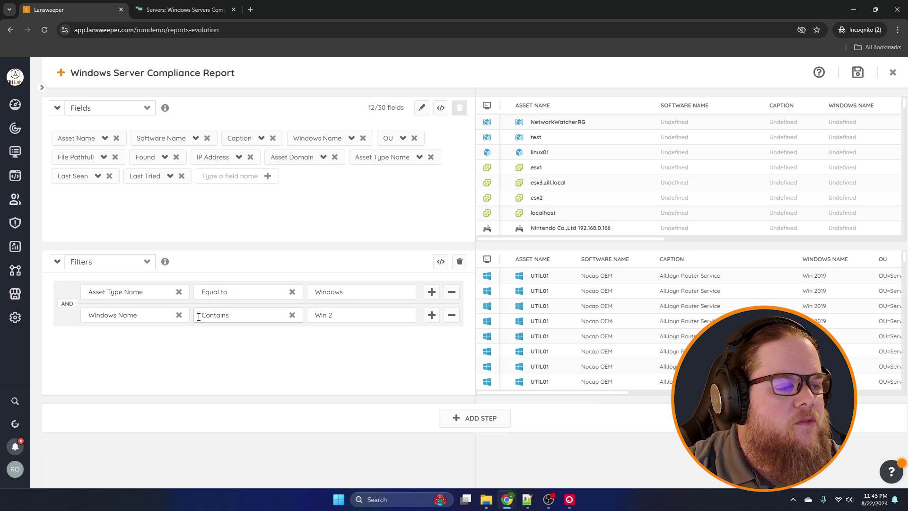
pyautogui.click(431, 316)
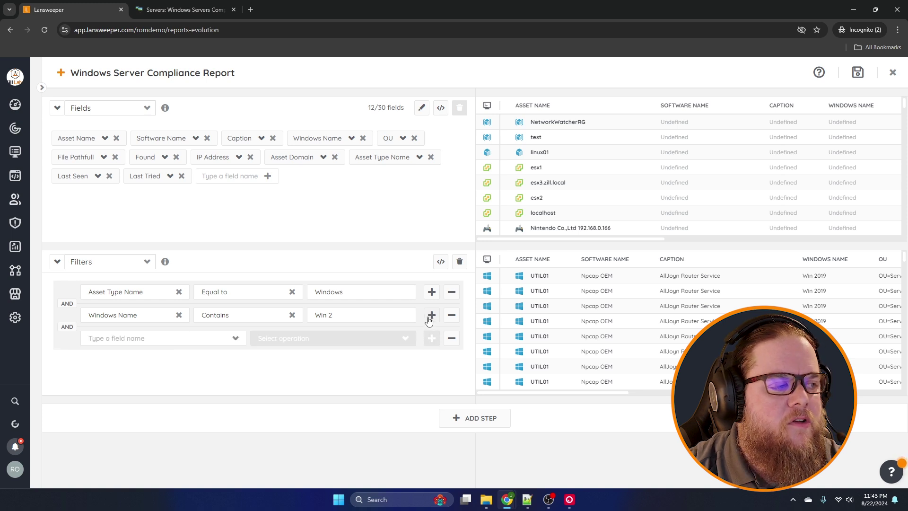
# Make the third condition File Pathfull equal to the pasted iexplore.exe path under Program Files (x86).
pyautogui.click(145, 340)
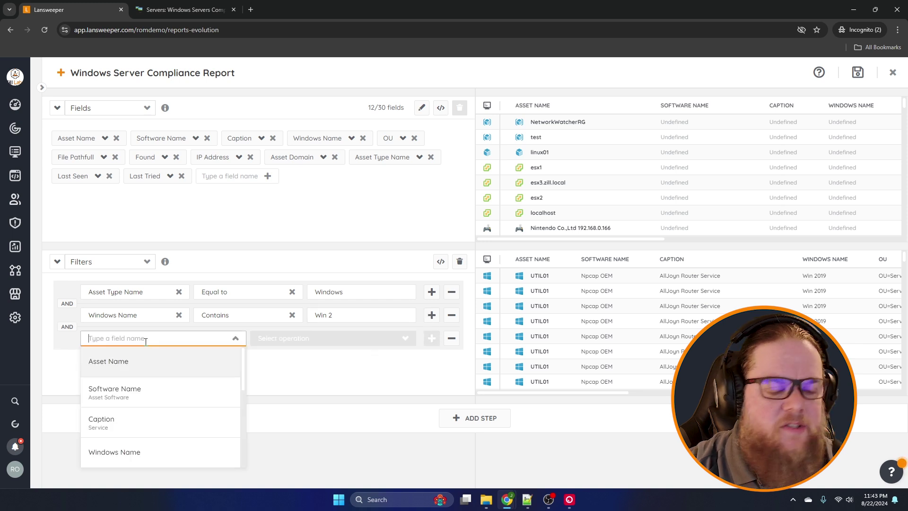
pyautogui.write('fi')
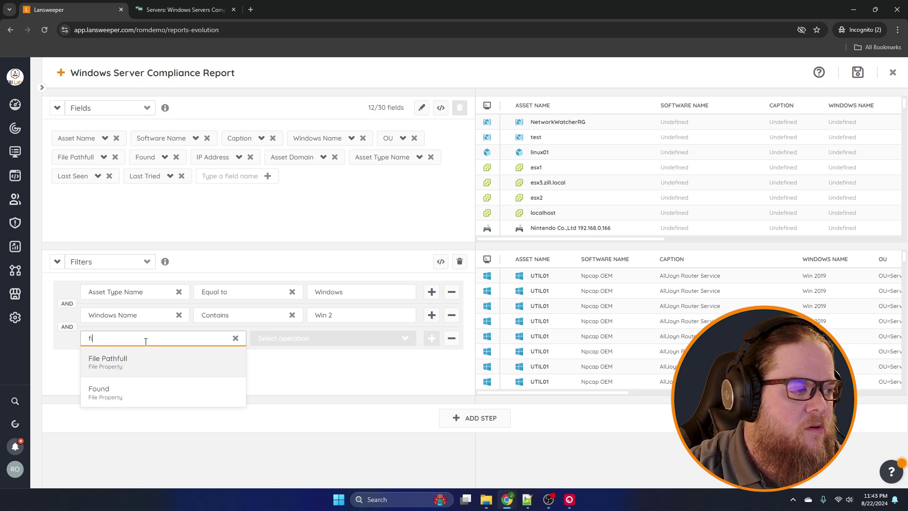
pyautogui.click(130, 358)
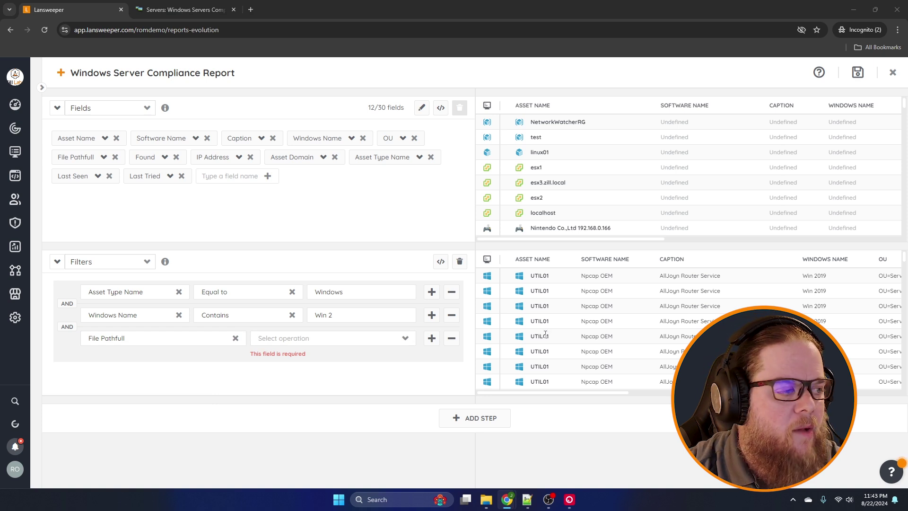
pyautogui.click(310, 338)
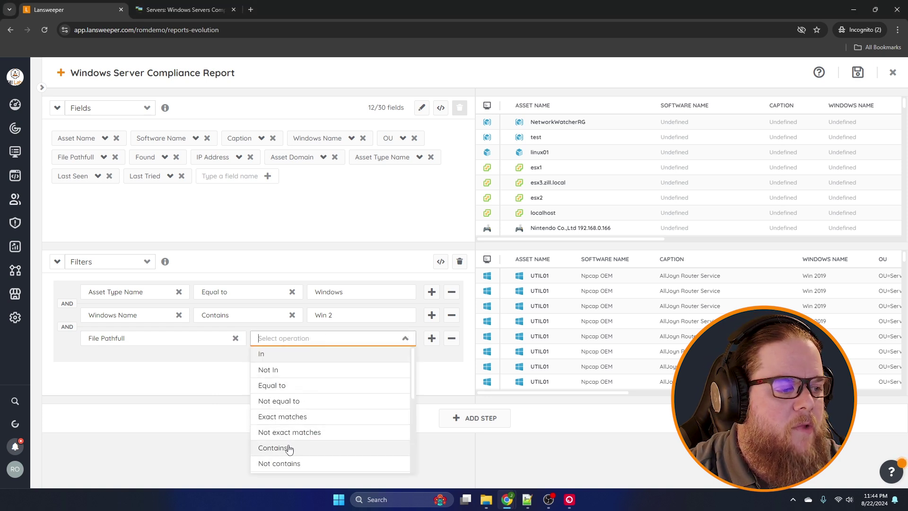
pyautogui.click(279, 386)
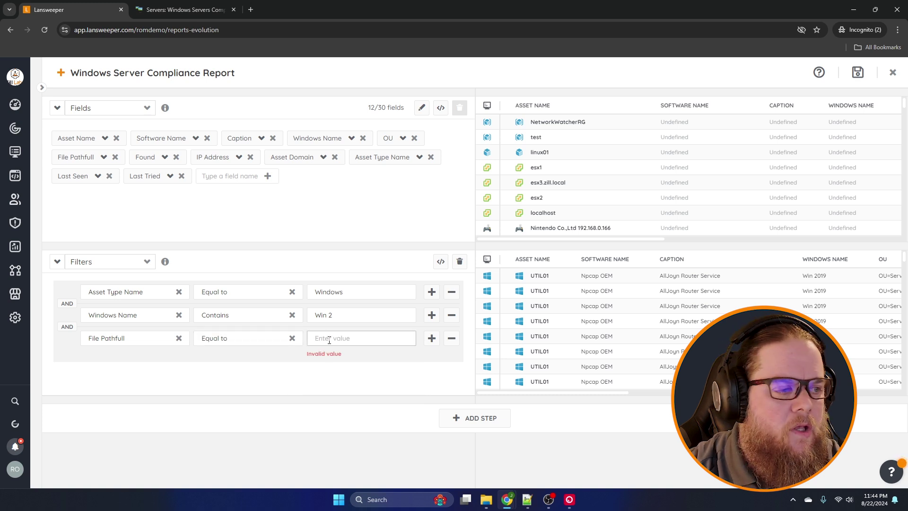
pyautogui.hotkey('ctrl', 'v')
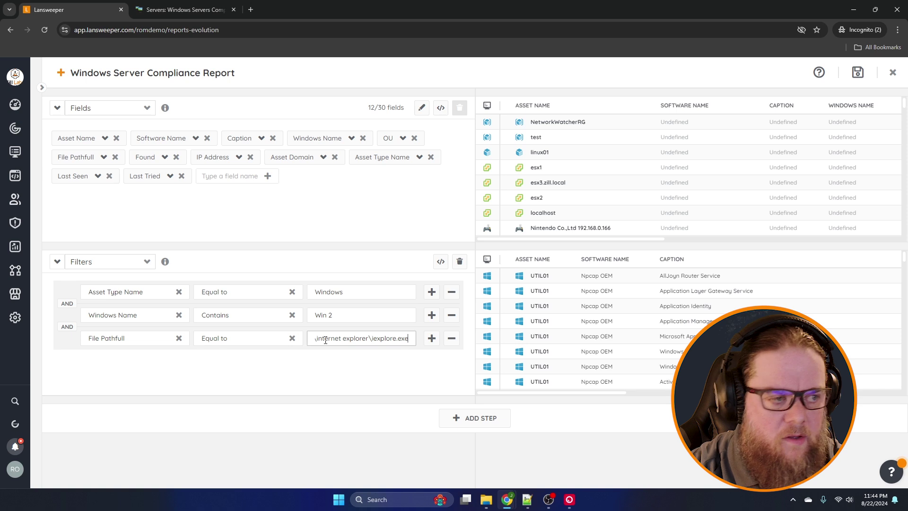
pyautogui.click(379, 366)
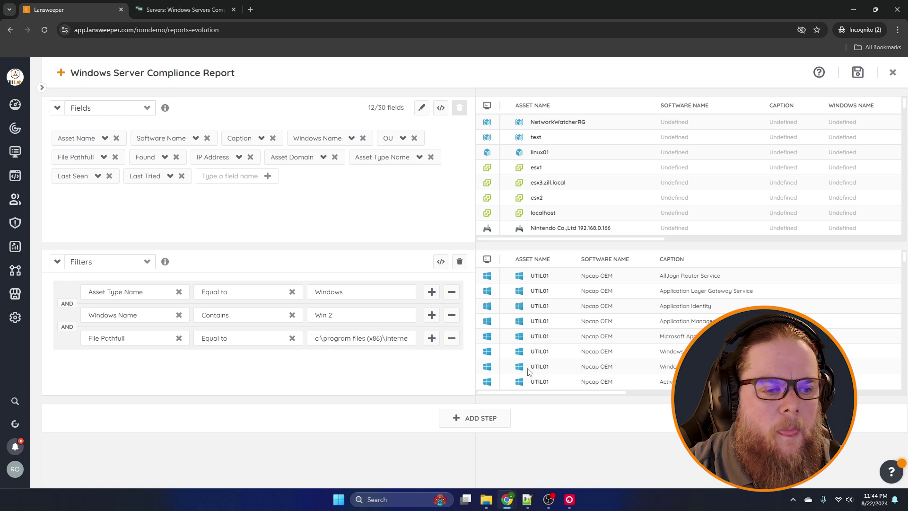
pyautogui.moveTo(537, 396); pyautogui.dragTo(583, 394)
pyautogui.hscroll(1, 582, 394)
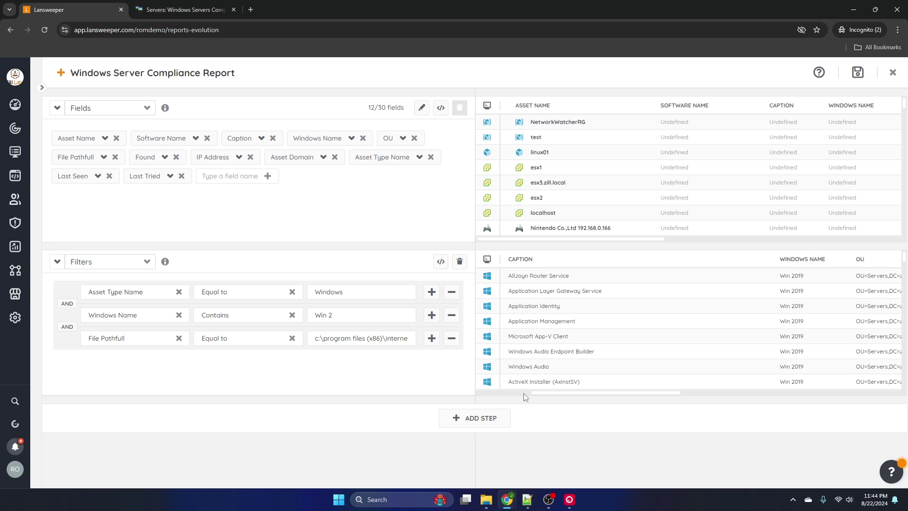
pyautogui.hscroll(-5, 546, 398)
pyautogui.moveTo(551, 397); pyautogui.dragTo(533, 393)
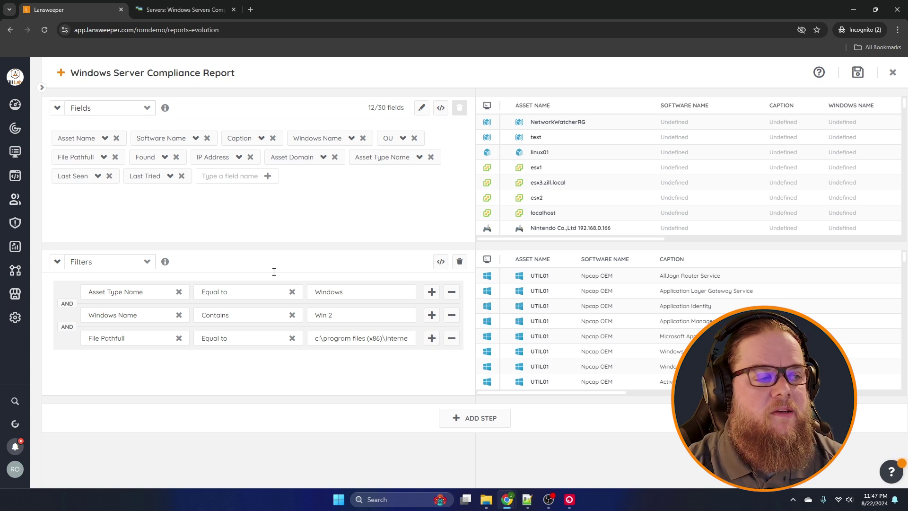
# Add another Fields step with the same 12 fields after the Filters step.
pyautogui.click(437, 264)
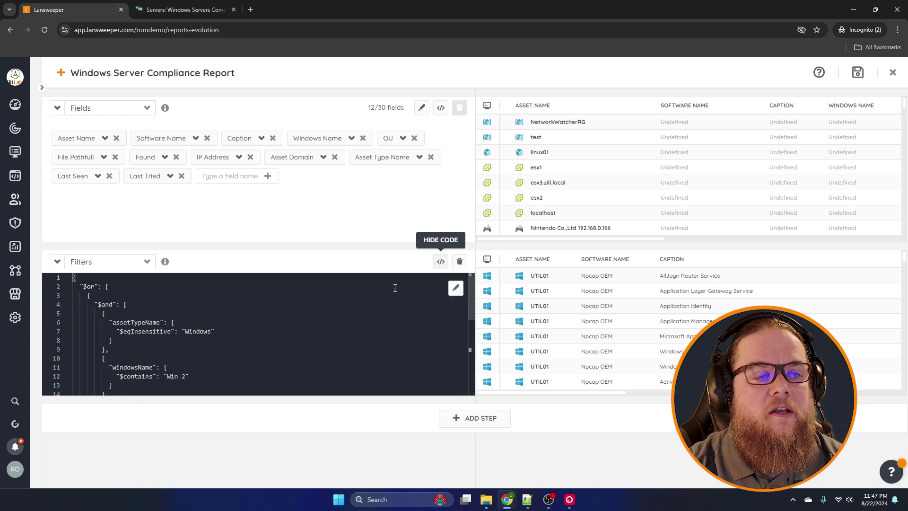
pyautogui.click(440, 262)
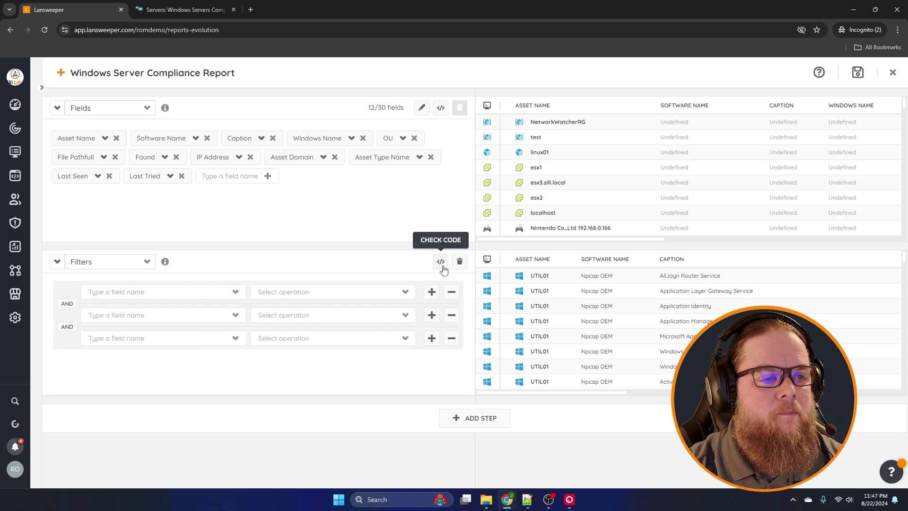
pyautogui.click(475, 418)
pyautogui.scroll(-2, 191, 417)
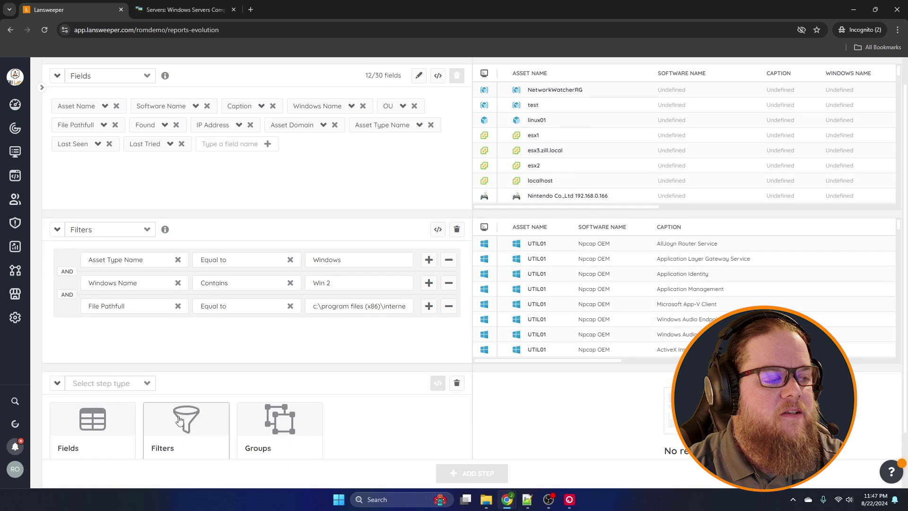
pyautogui.click(92, 389)
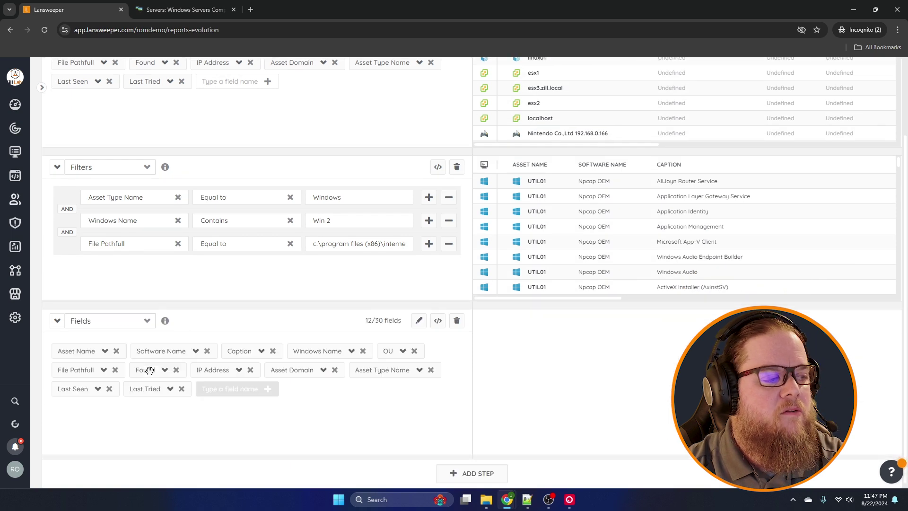
# Collapse the first Fields step and the Filters step.
pyautogui.scroll(2, 94, 168)
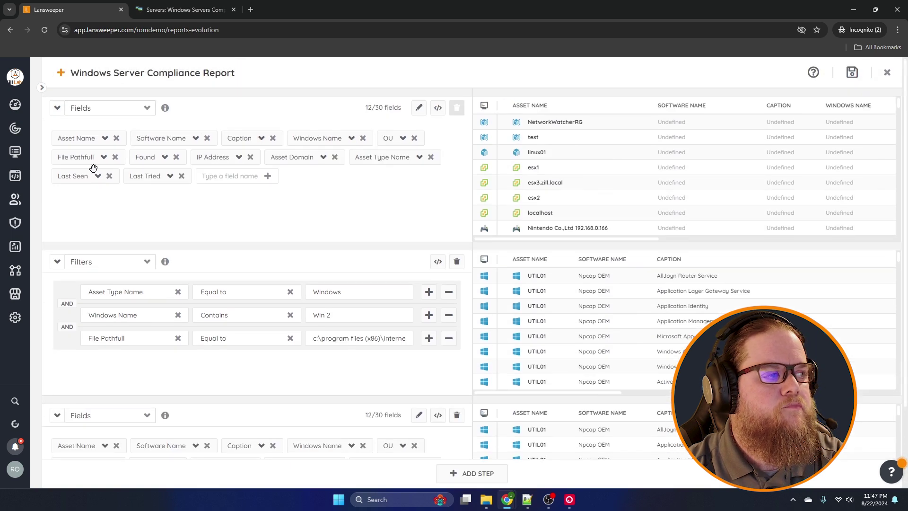
pyautogui.click(58, 108)
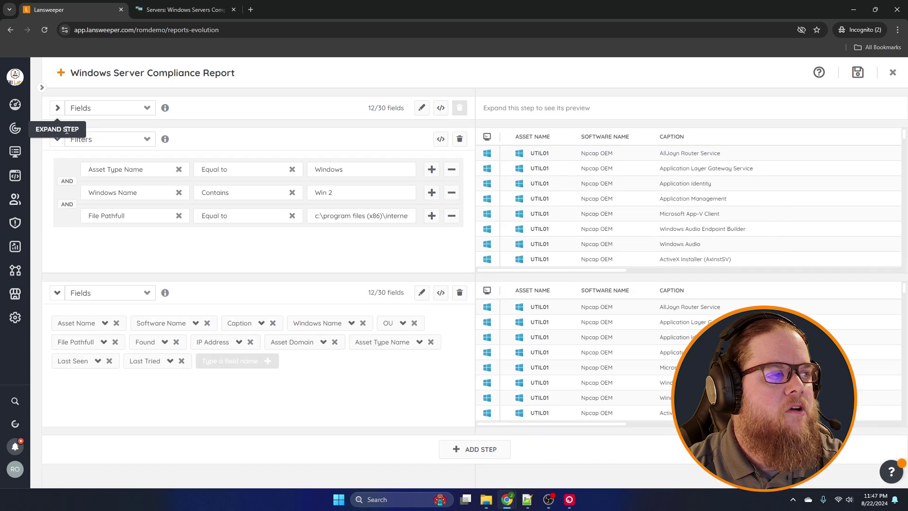
pyautogui.click(57, 139)
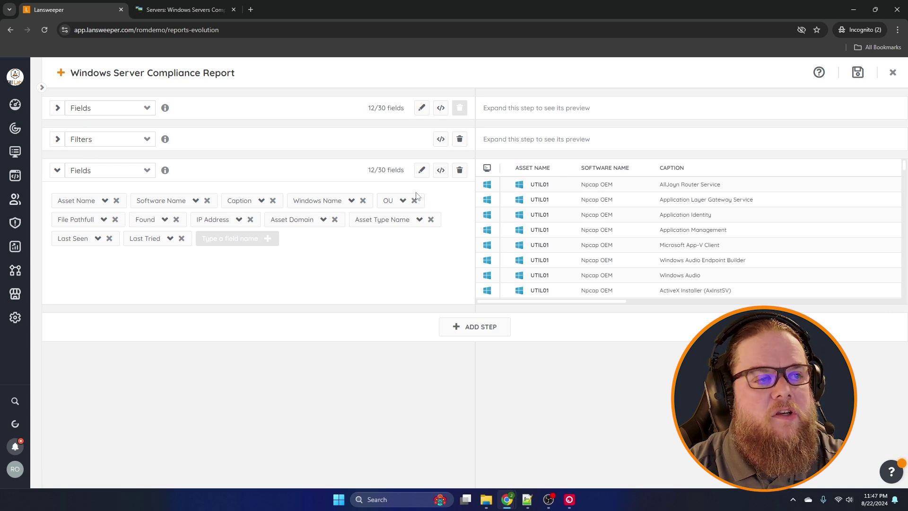
# Copy the new Fields step's JSON code into a new Notepad++ document, 'new 15'.
pyautogui.click(439, 173)
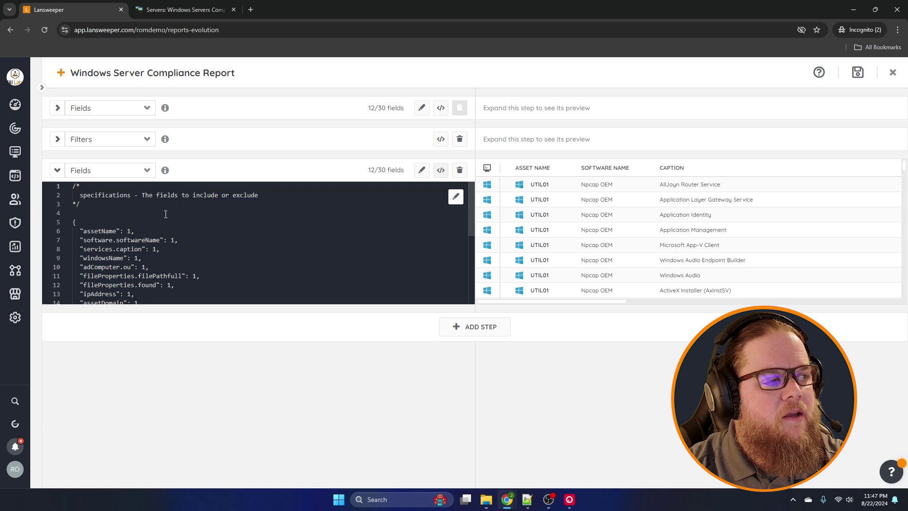
pyautogui.click(150, 240)
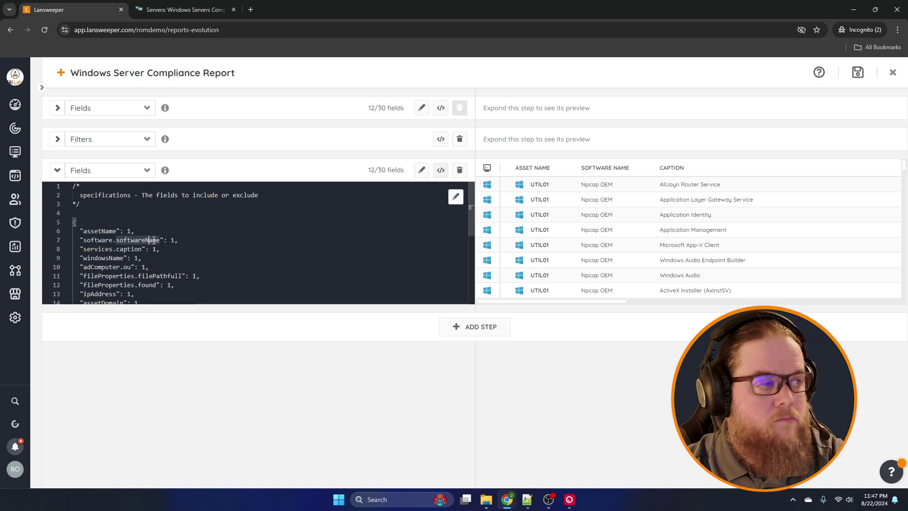
pyautogui.click(153, 232)
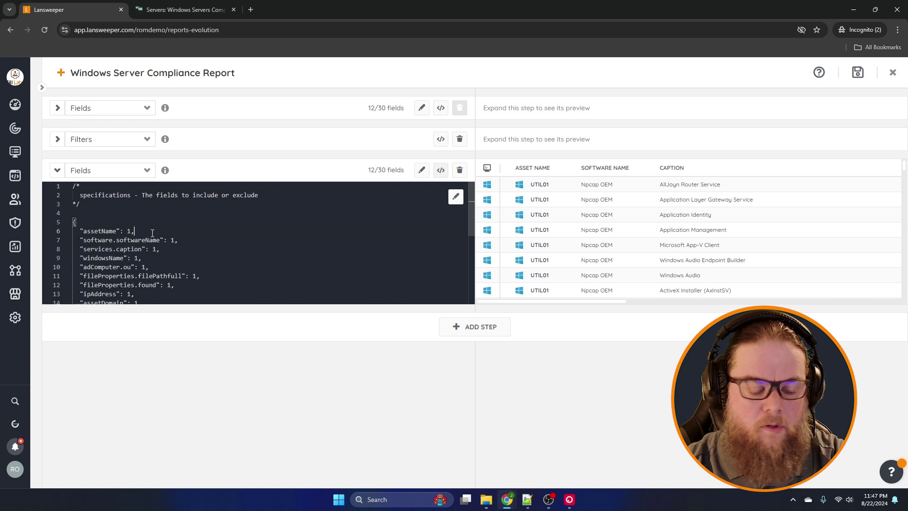
pyautogui.hotkey('ctrl', 'a')
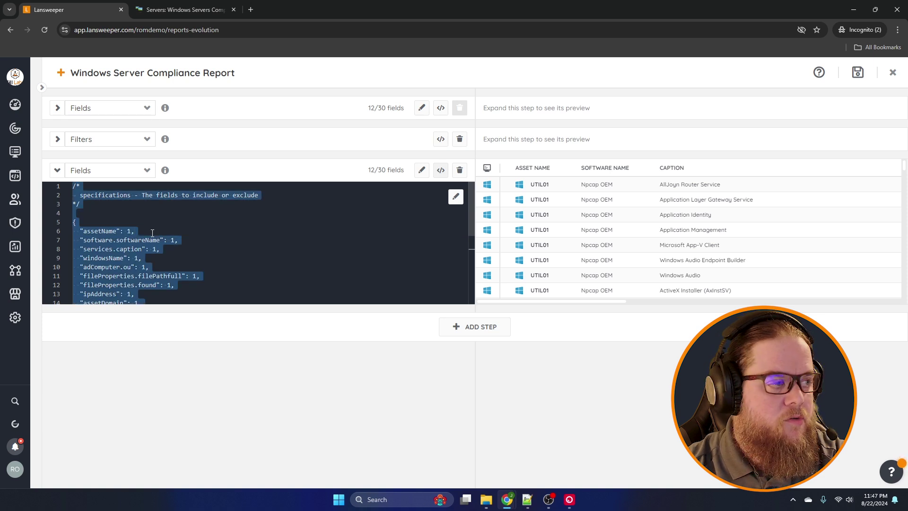
pyautogui.click(528, 501)
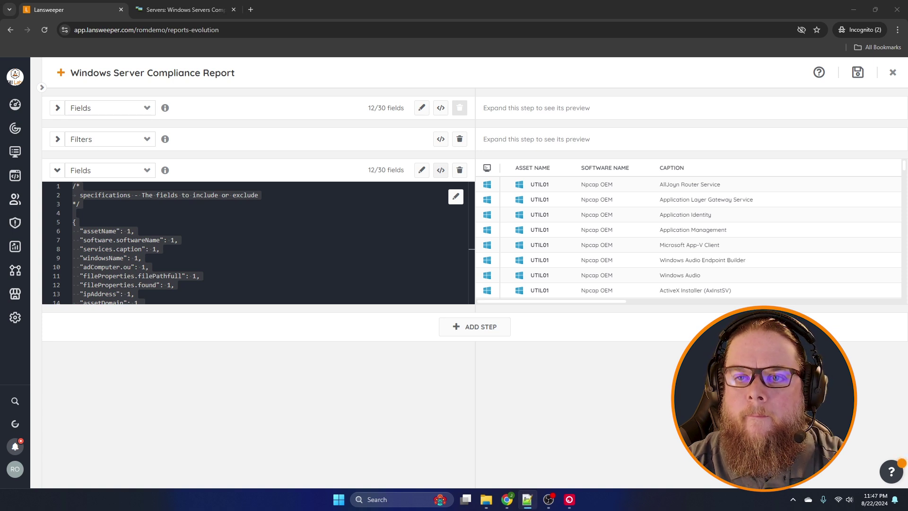
pyautogui.scroll(-3, 304, 237)
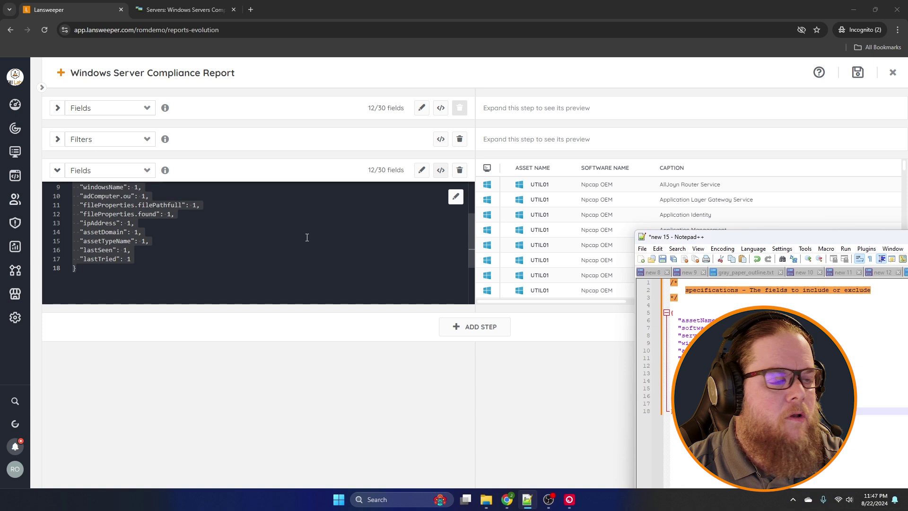
# Enlarge the Notepad++ window and review the copied assetName through services.caption field lines.
pyautogui.scroll(2, 305, 237)
pyautogui.moveTo(754, 237); pyautogui.dragTo(421, 144)
pyautogui.moveTo(303, 138); pyautogui.dragTo(369, 188)
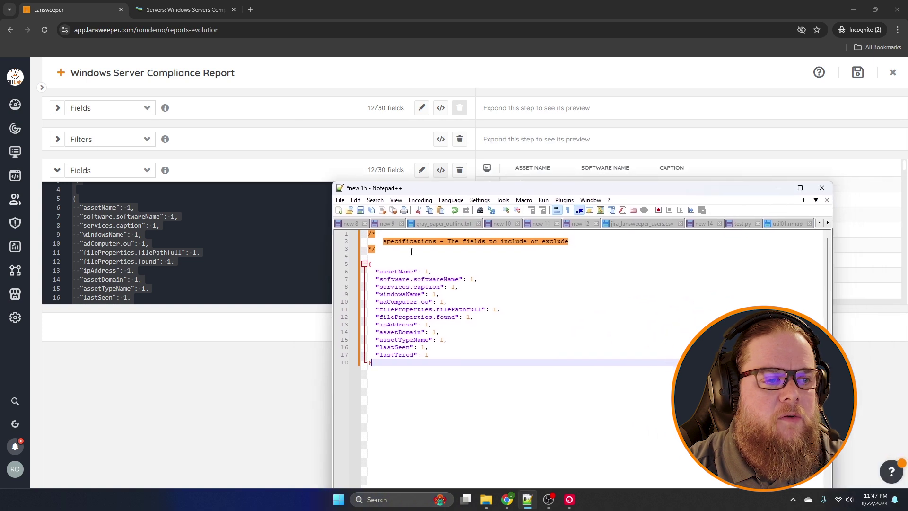
pyautogui.click(396, 271)
pyautogui.doubleClick(396, 271)
pyautogui.click(372, 267)
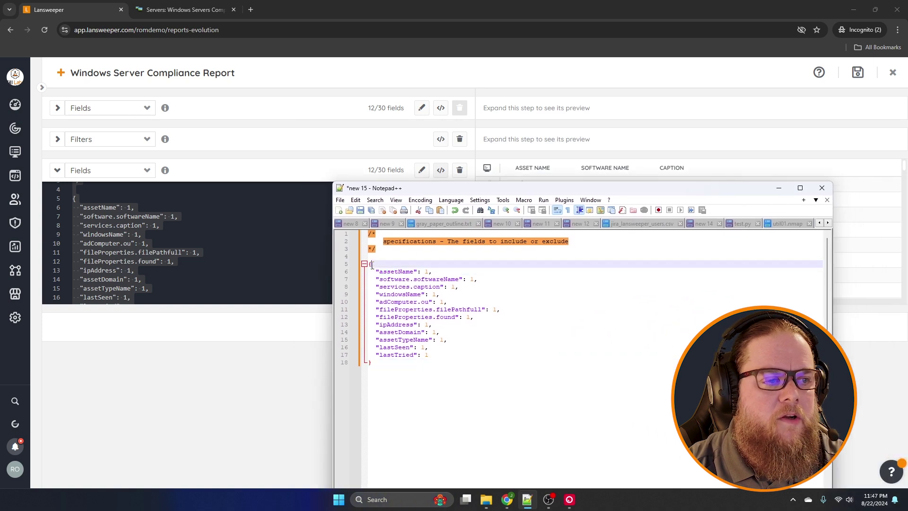
pyautogui.click(399, 287)
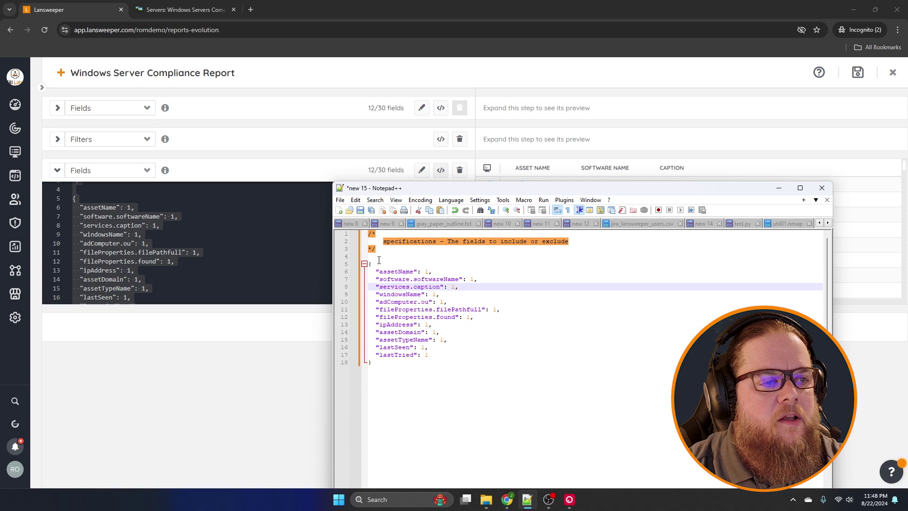
pyautogui.moveTo(450, 355); pyautogui.dragTo(368, 272)
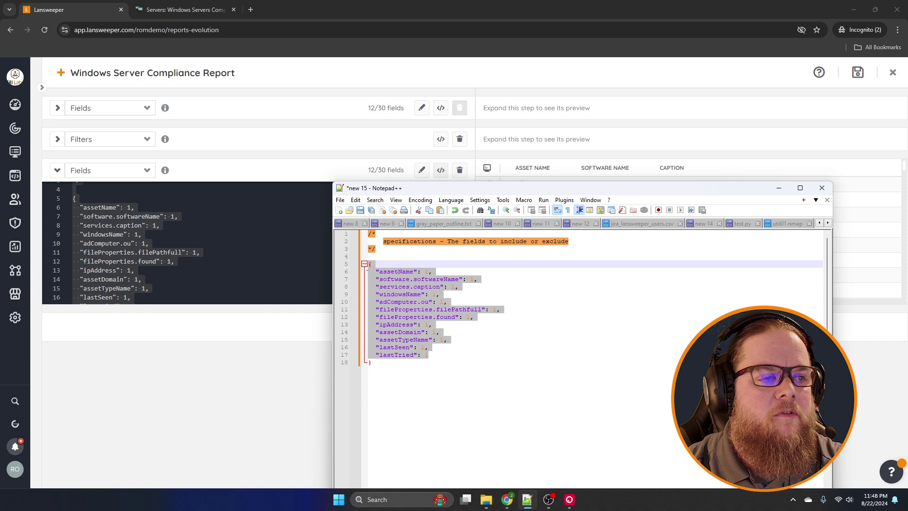
pyautogui.click(437, 362)
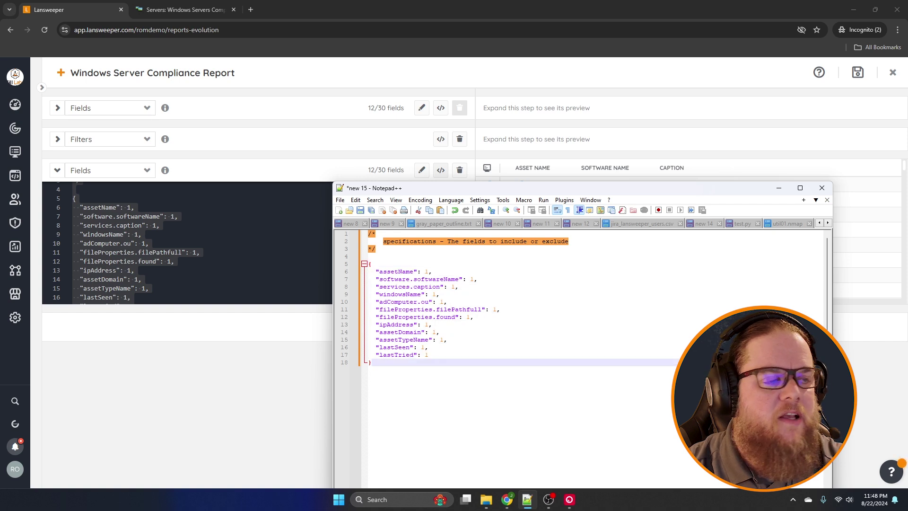
# Replace all Notepad++ text with longer JSON adding hasLsAgent and HasDefenderService Yes/No $cond fields.
pyautogui.hotkey('alt', 'Tab')
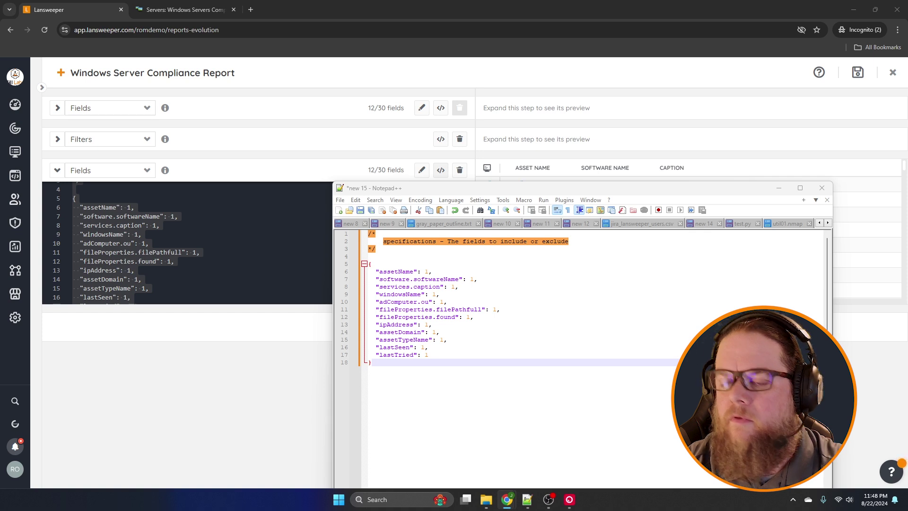
pyautogui.click(412, 396)
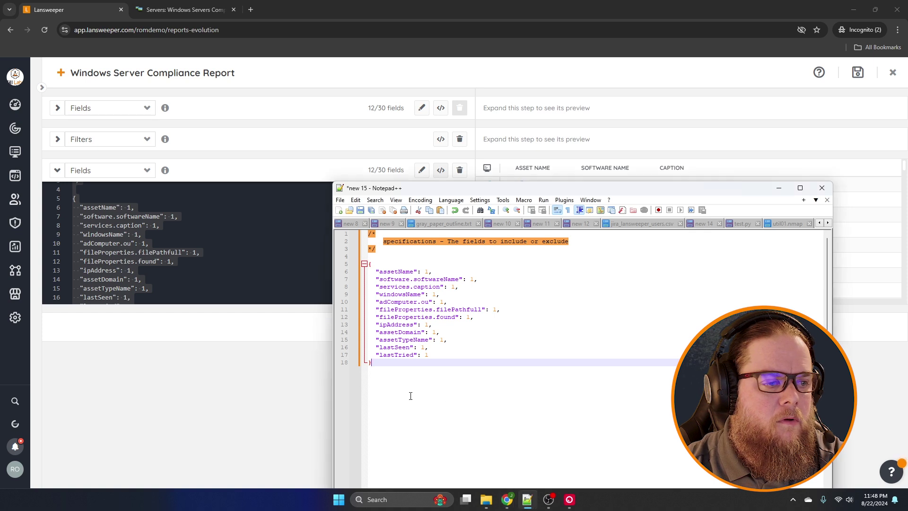
pyautogui.hotkey('ctrl', 'a')
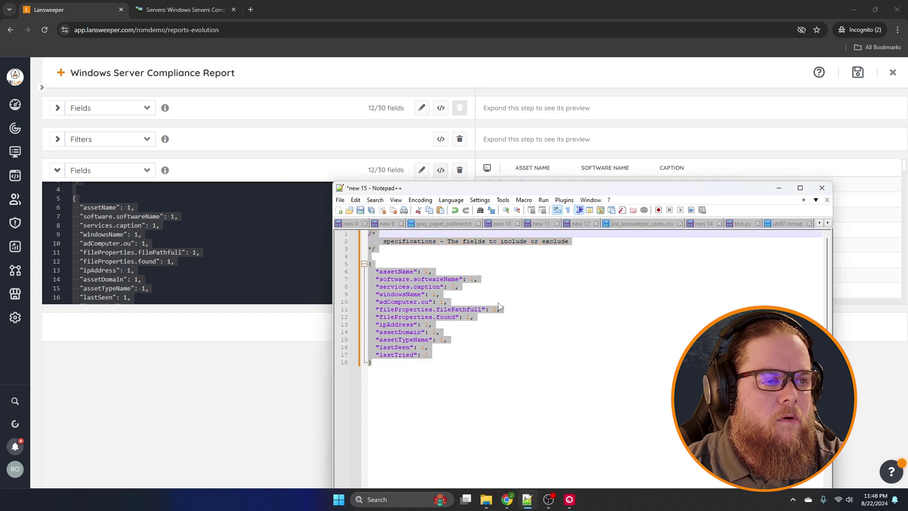
pyautogui.hotkey('ctrl', 'v')
pyautogui.scroll(1, 500, 303)
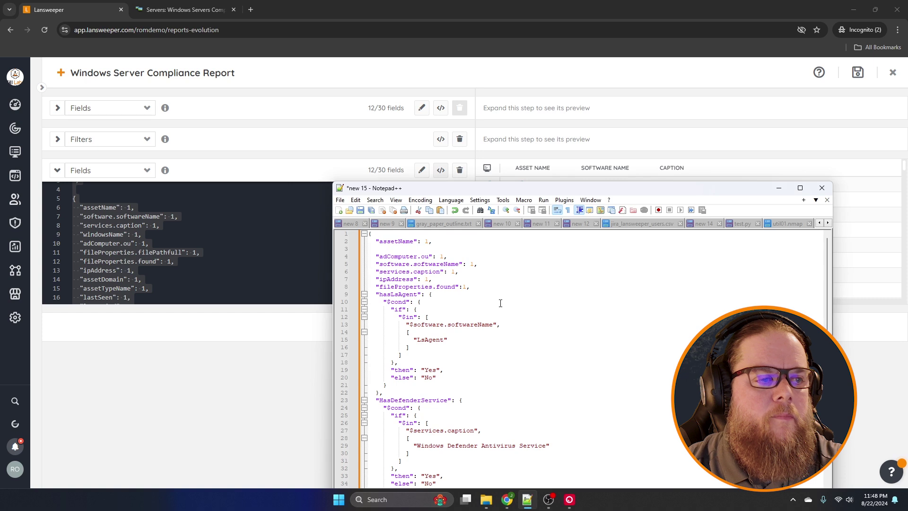
pyautogui.click(390, 248)
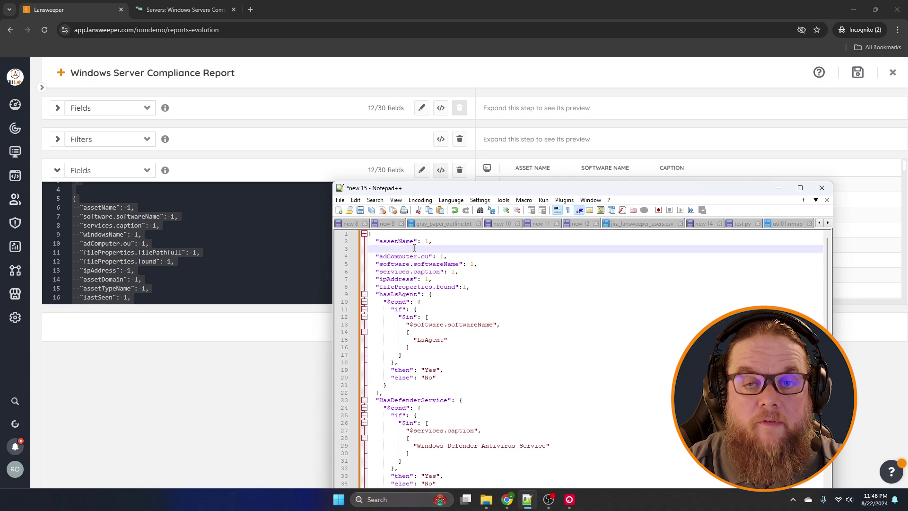
pyautogui.moveTo(470, 287); pyautogui.dragTo(345, 234)
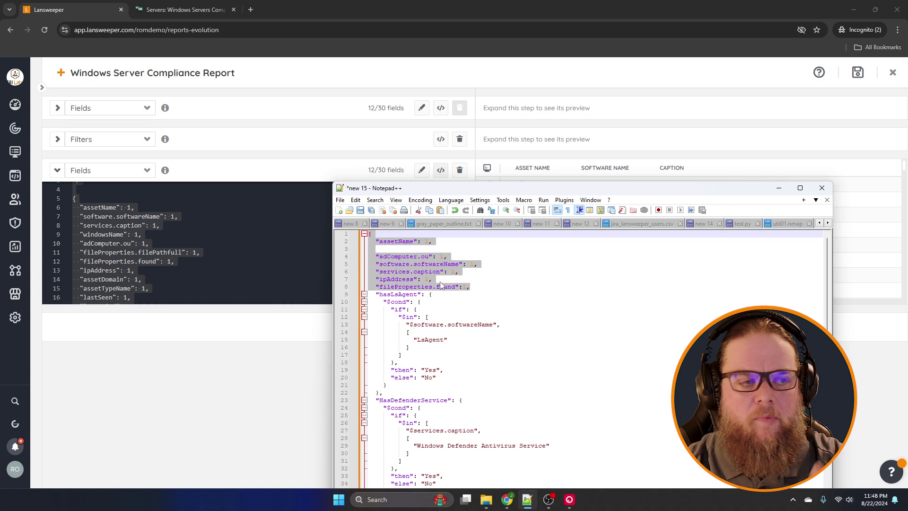
pyautogui.scroll(-1, 437, 283)
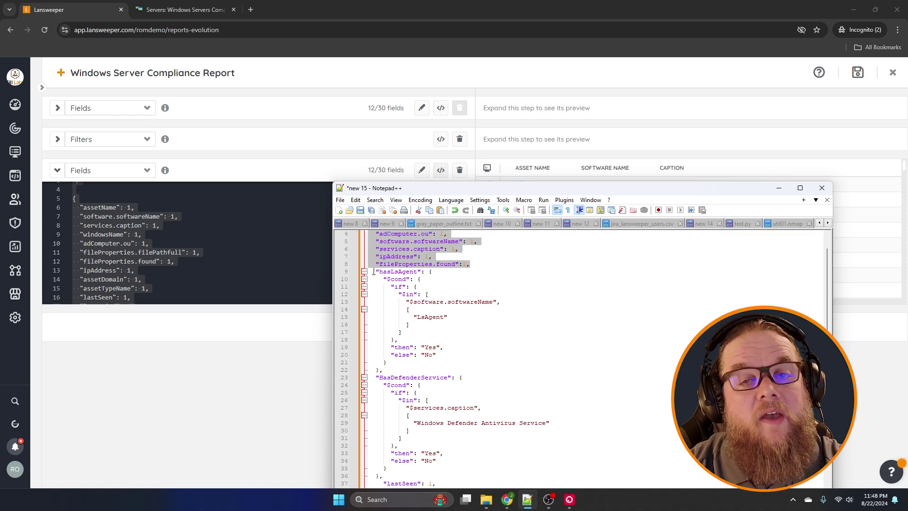
pyautogui.click(374, 272)
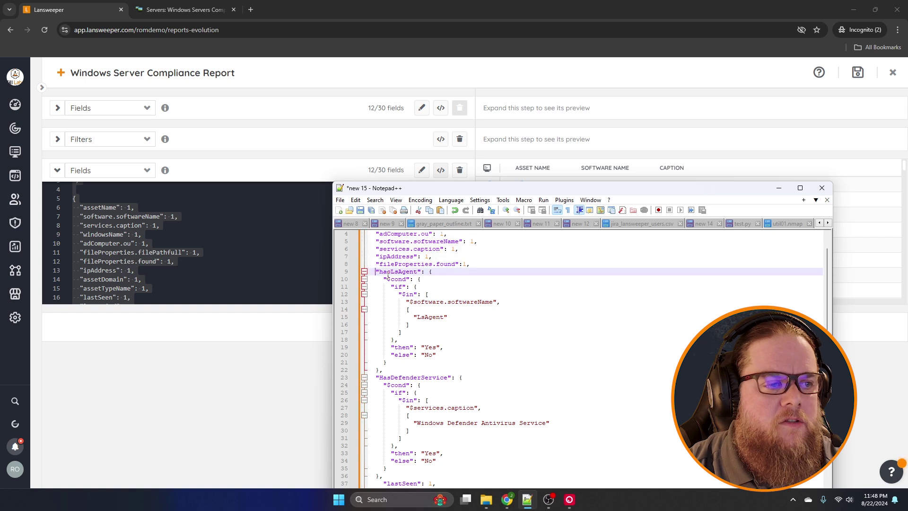
pyautogui.doubleClick(391, 274)
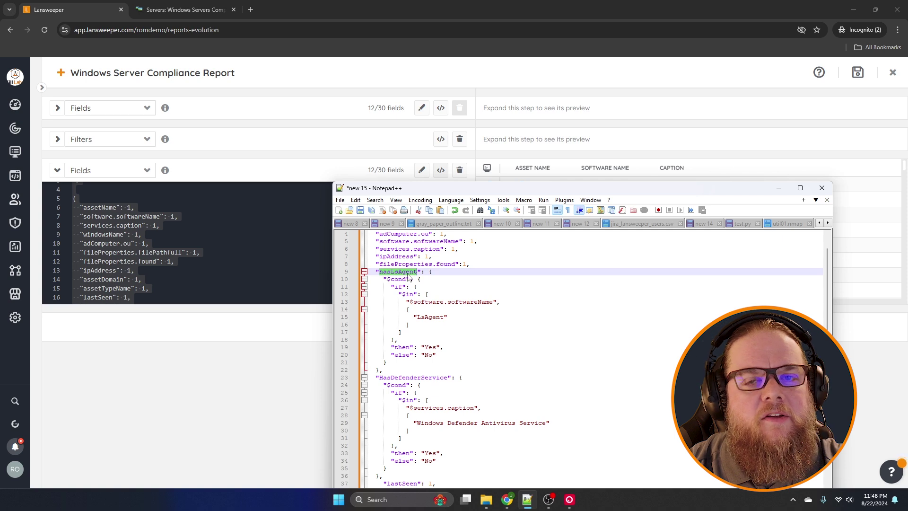
pyautogui.doubleClick(399, 280)
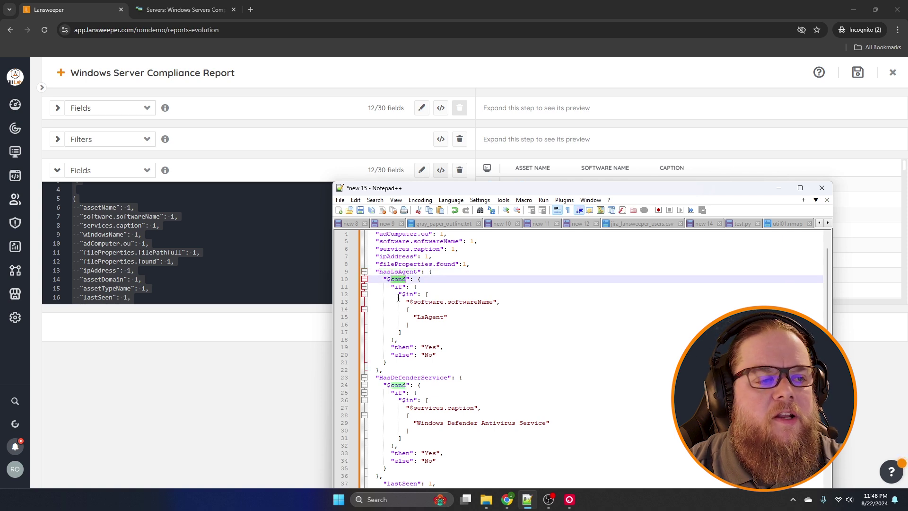
pyautogui.doubleClick(399, 286)
pyautogui.doubleClick(410, 295)
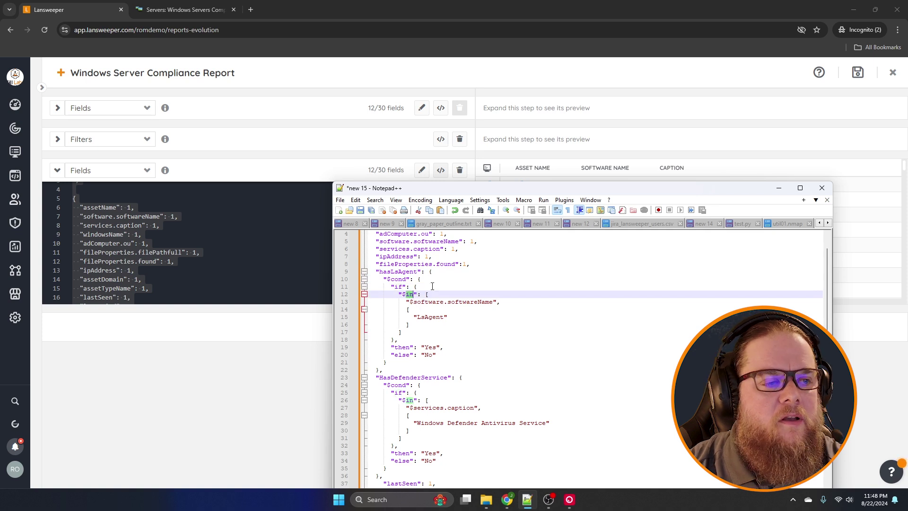
pyautogui.click(414, 302)
pyautogui.moveTo(415, 302); pyautogui.dragTo(493, 302)
pyautogui.doubleClick(405, 294)
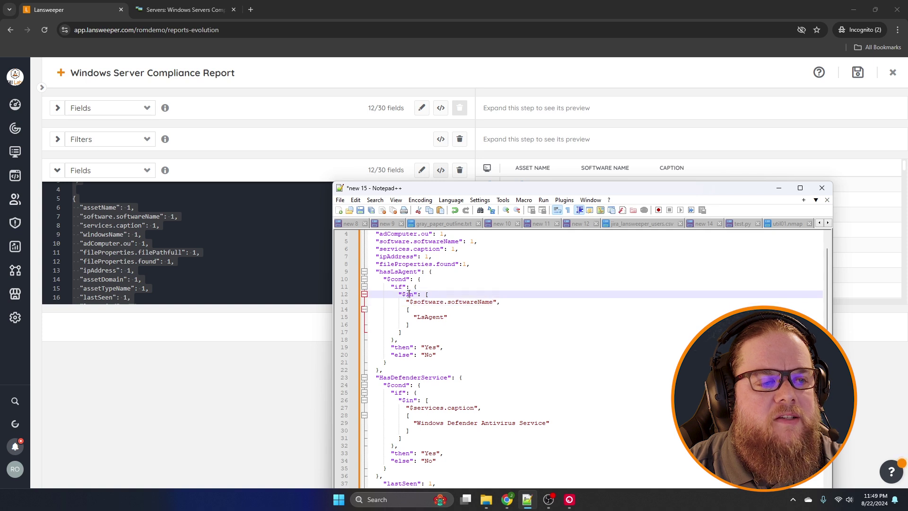
pyautogui.tripleClick(427, 305)
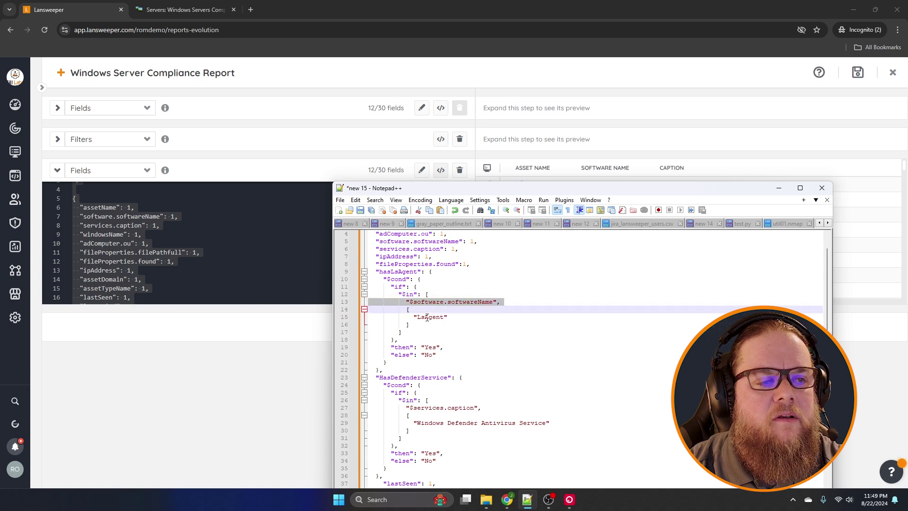
pyautogui.doubleClick(431, 317)
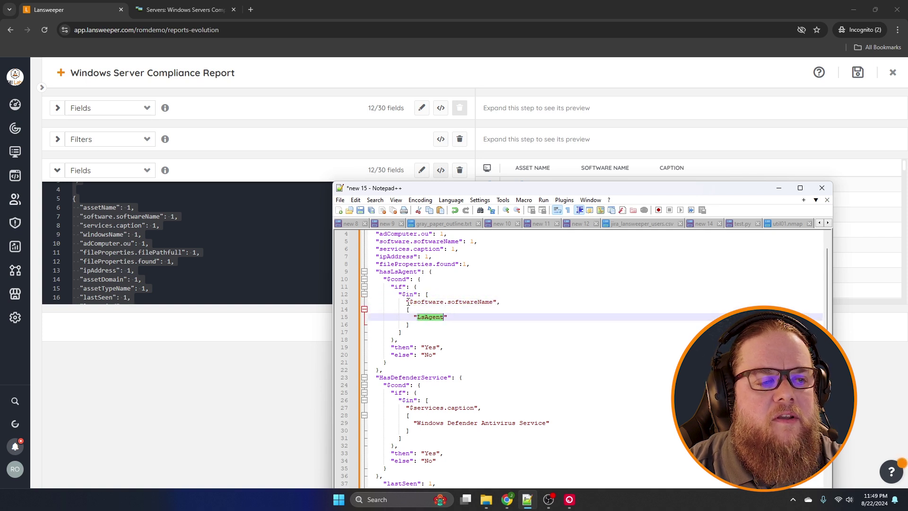
pyautogui.doubleClick(430, 317)
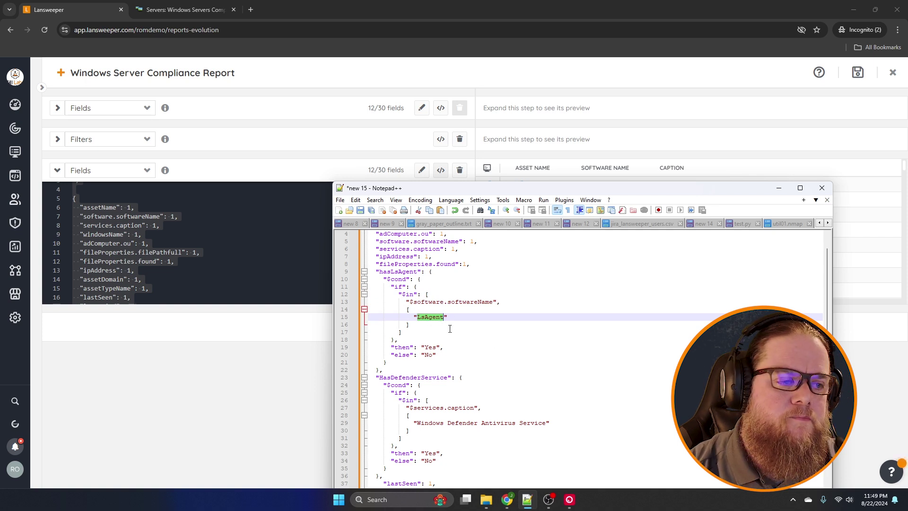
pyautogui.doubleClick(401, 347)
pyautogui.doubleClick(431, 347)
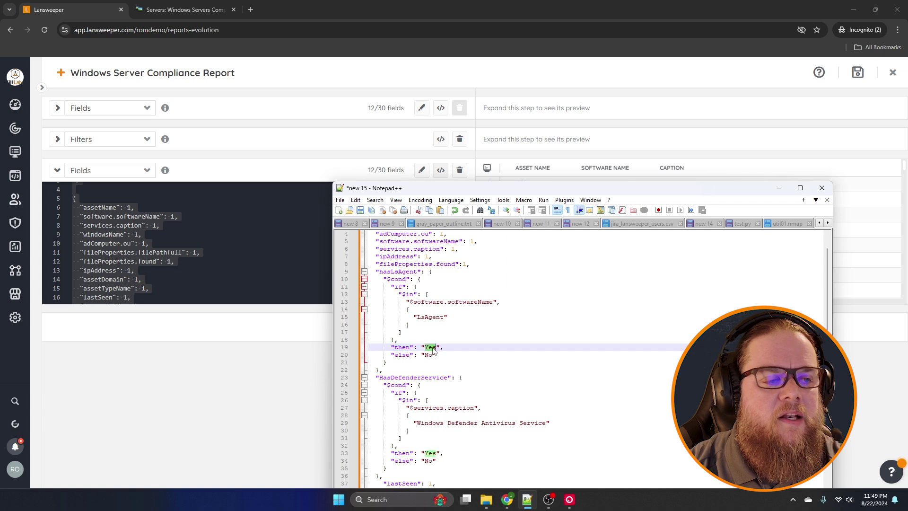
pyautogui.doubleClick(402, 355)
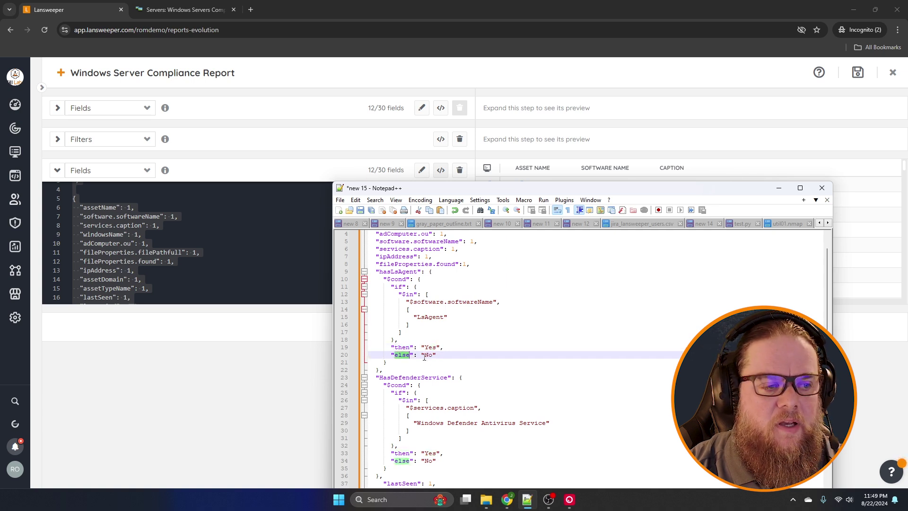
pyautogui.doubleClick(427, 355)
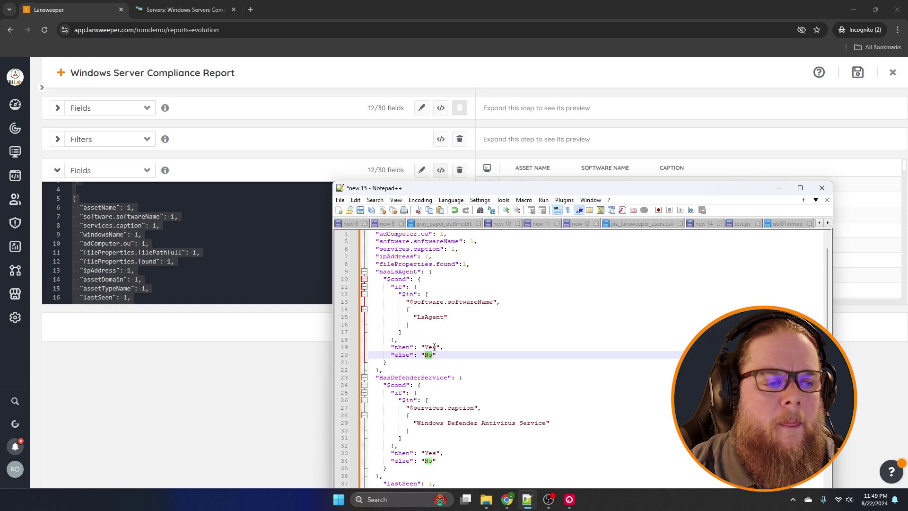
pyautogui.scroll(-2, 427, 354)
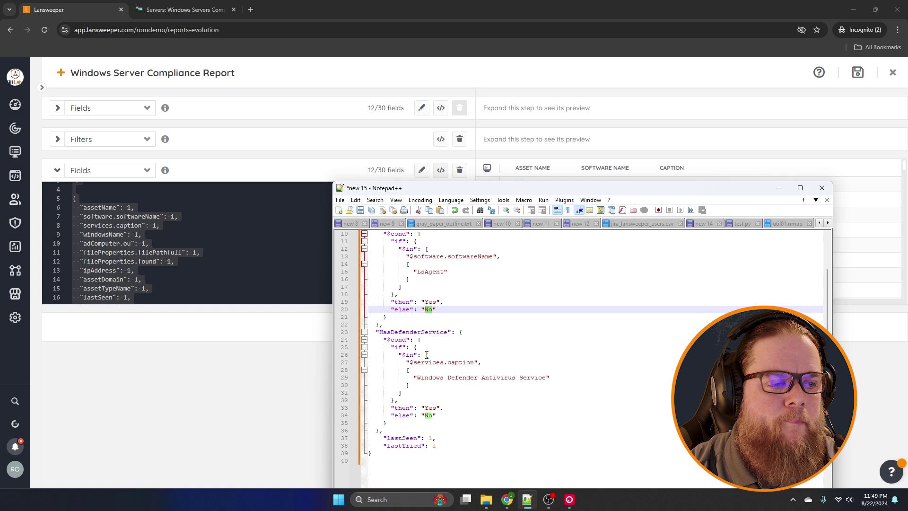
pyautogui.doubleClick(415, 333)
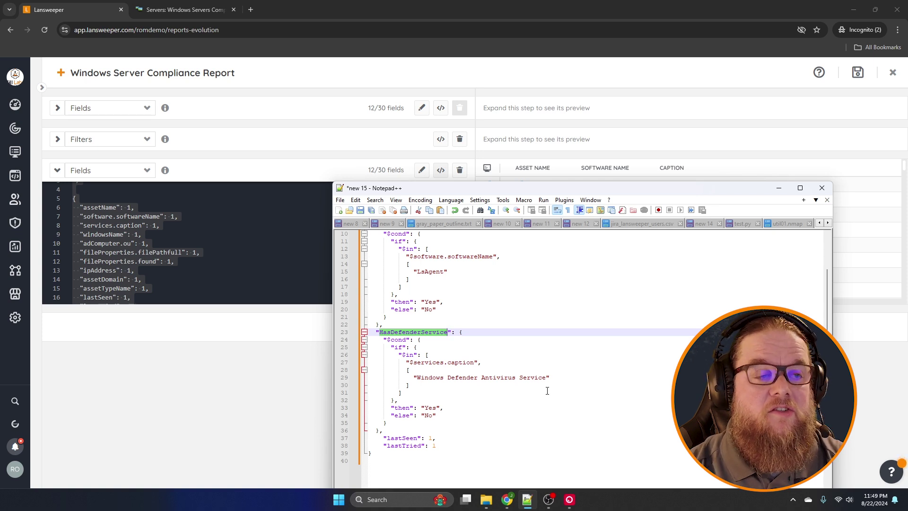
pyautogui.doubleClick(470, 256)
pyautogui.click(423, 258)
pyautogui.doubleClick(424, 258)
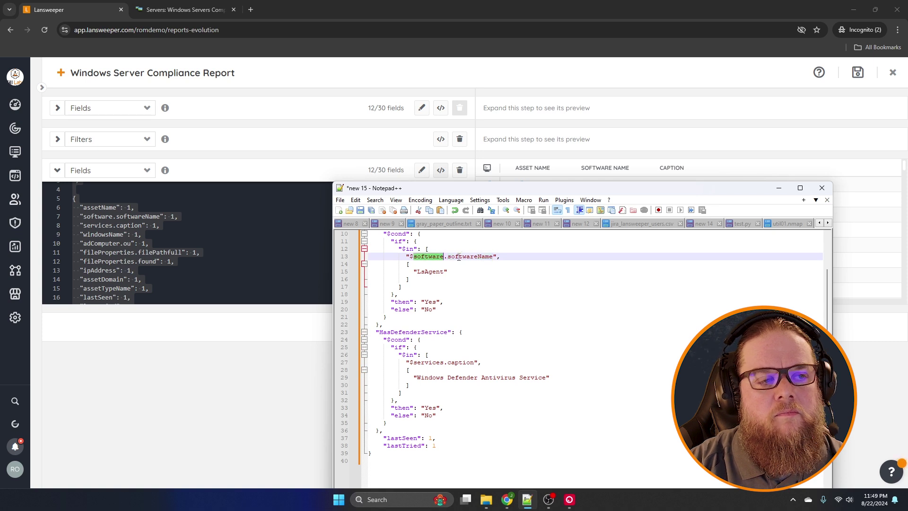
pyautogui.doubleClick(471, 256)
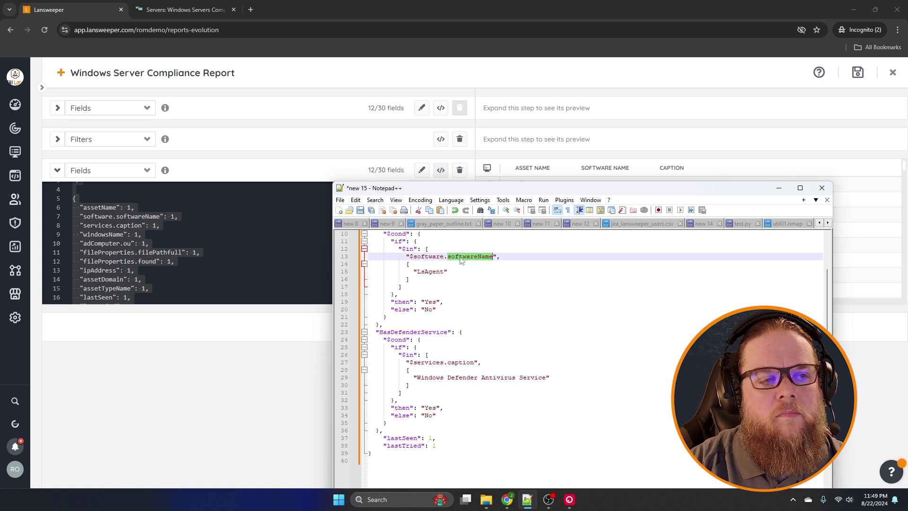
pyautogui.doubleClick(429, 362)
pyautogui.click(464, 364)
pyautogui.doubleClick(461, 363)
pyautogui.doubleClick(440, 363)
pyautogui.doubleClick(456, 363)
pyautogui.scroll(3, 454, 365)
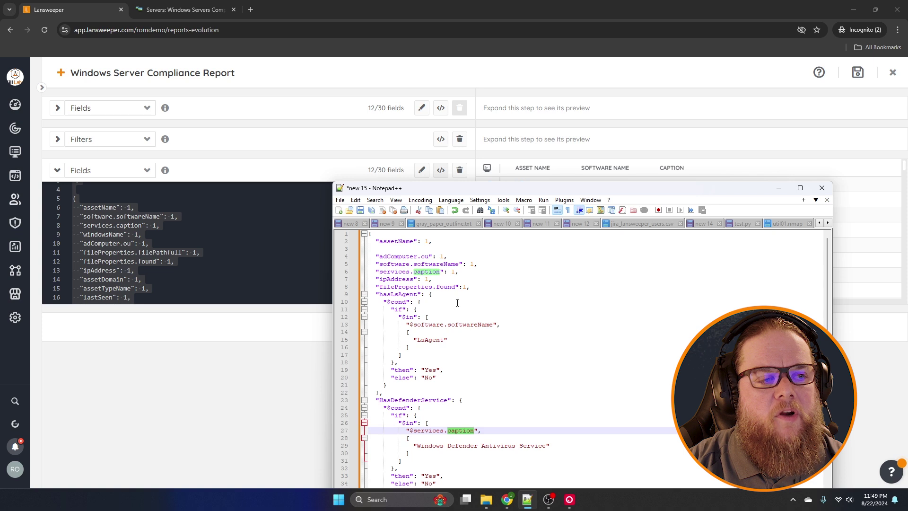
pyautogui.scroll(-2, 450, 397)
pyautogui.doubleClick(429, 385)
pyautogui.doubleClick(455, 386)
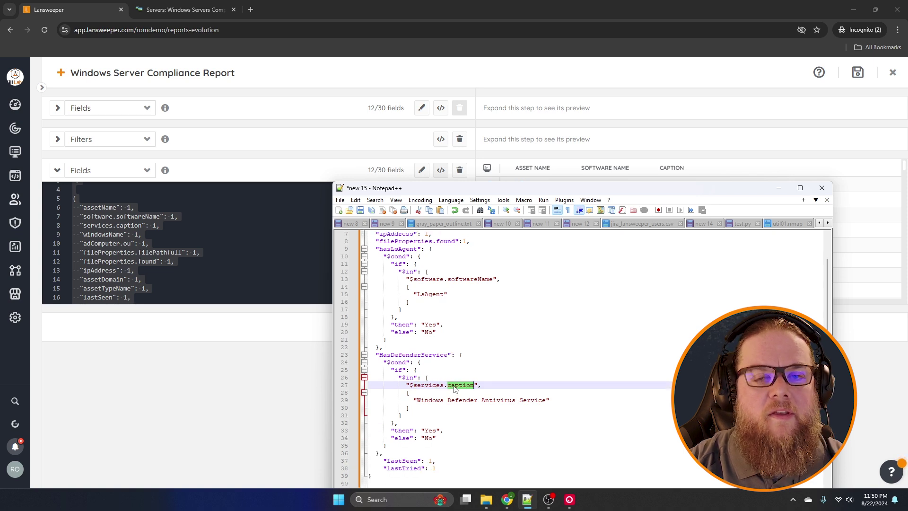
pyautogui.scroll(2, 454, 388)
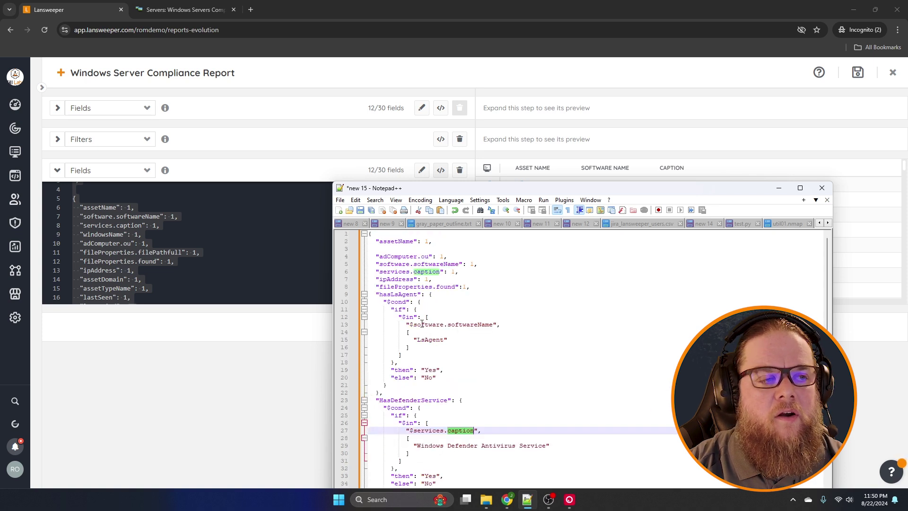
pyautogui.doubleClick(394, 272)
pyautogui.doubleClick(427, 272)
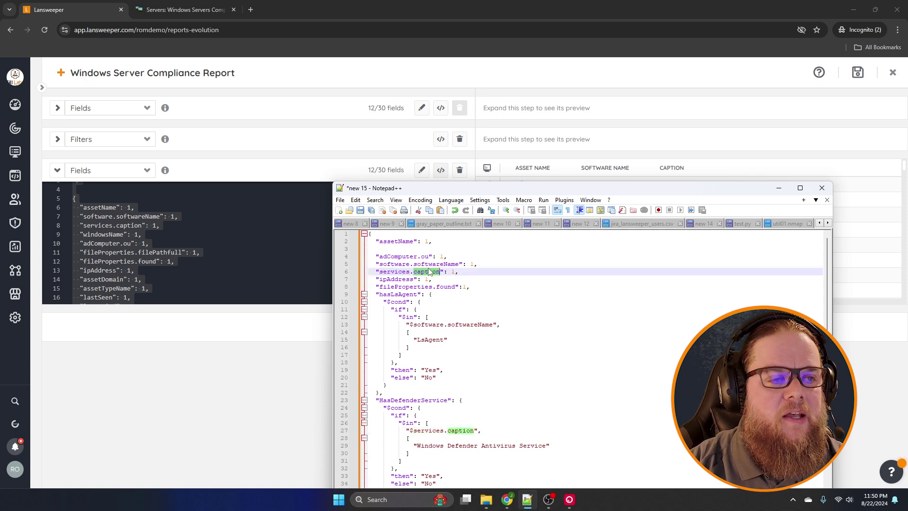
pyautogui.scroll(-3, 453, 349)
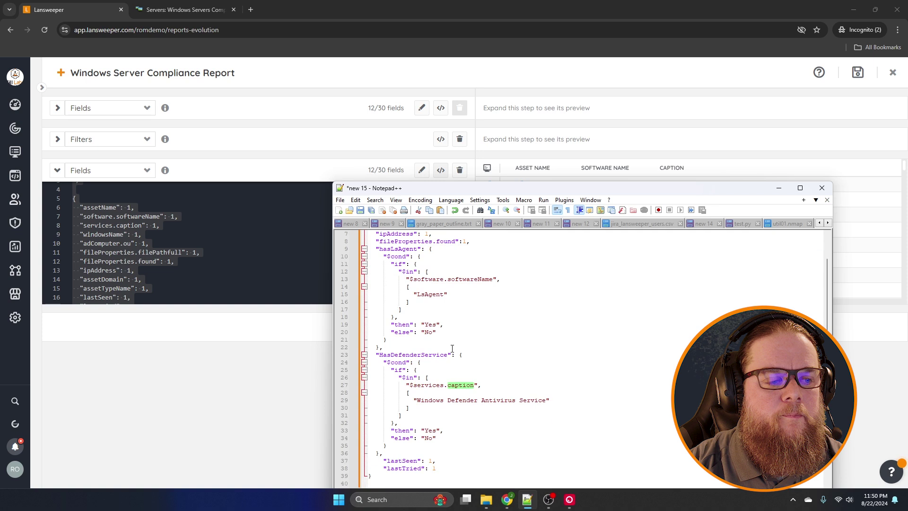
pyautogui.click(438, 377)
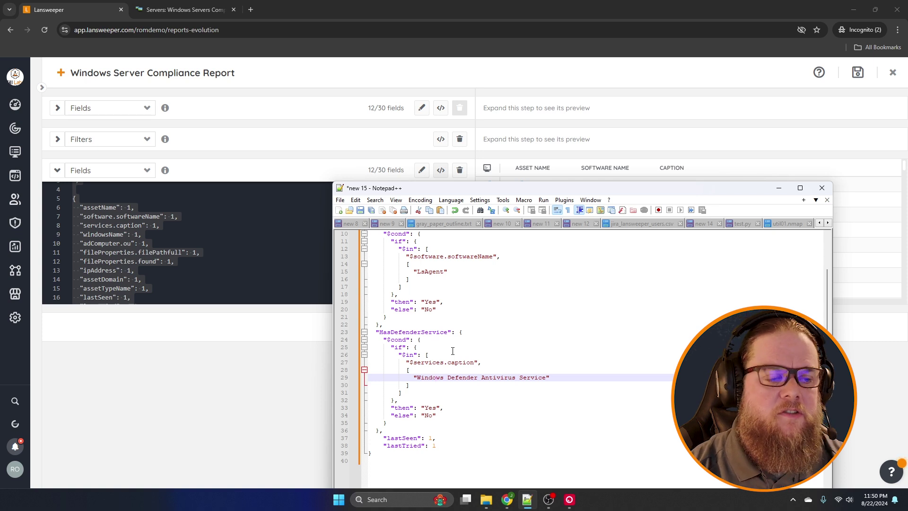
pyautogui.moveTo(419, 377); pyautogui.dragTo(546, 381)
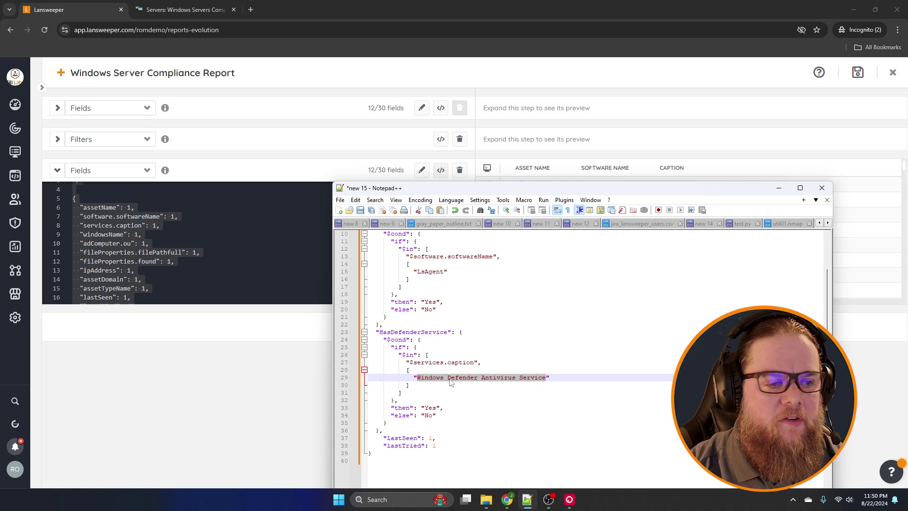
pyautogui.doubleClick(431, 408)
pyautogui.doubleClick(429, 416)
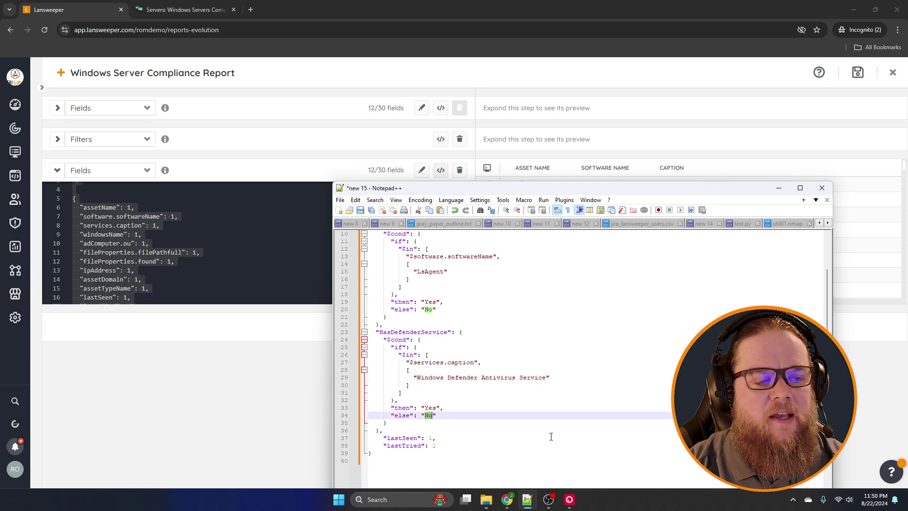
pyautogui.click(382, 325)
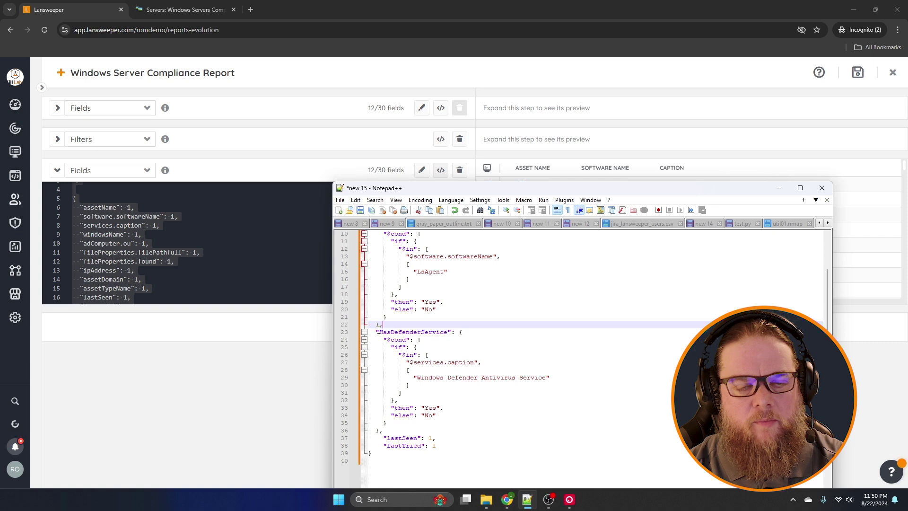
pyautogui.scroll(-1, 406, 336)
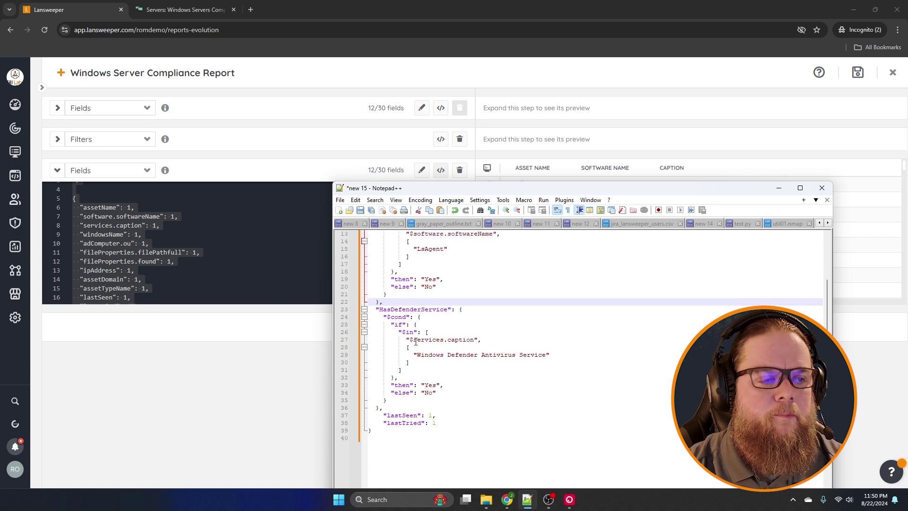
pyautogui.scroll(-1, 416, 345)
pyautogui.scroll(1, 418, 349)
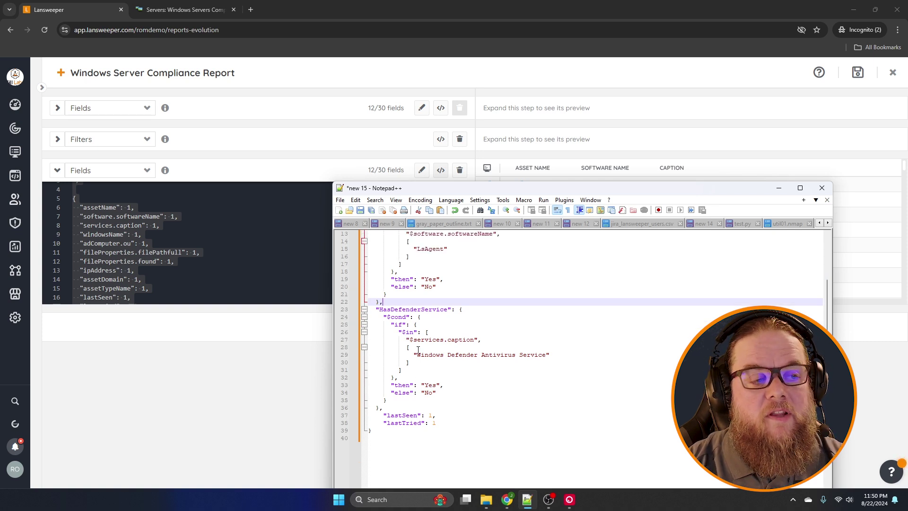
pyautogui.scroll(4, 418, 350)
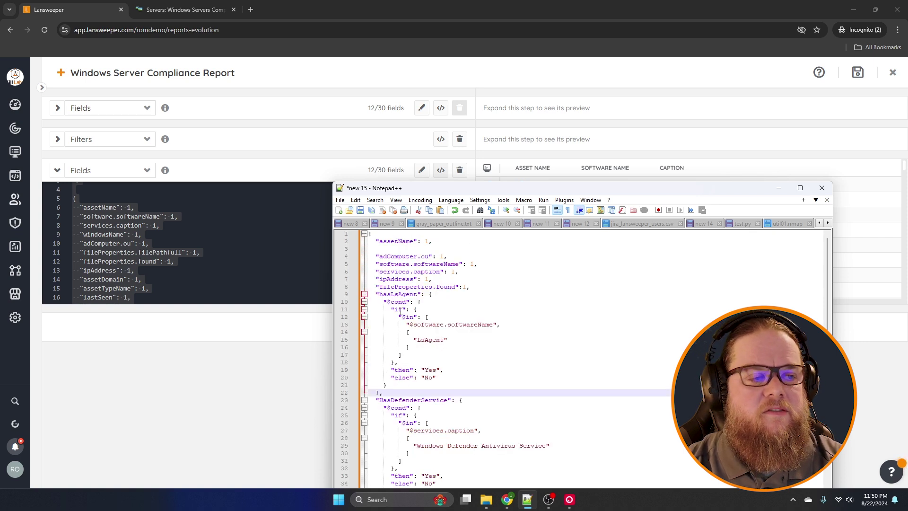
pyautogui.scroll(-1, 441, 352)
pyautogui.scroll(1, 442, 355)
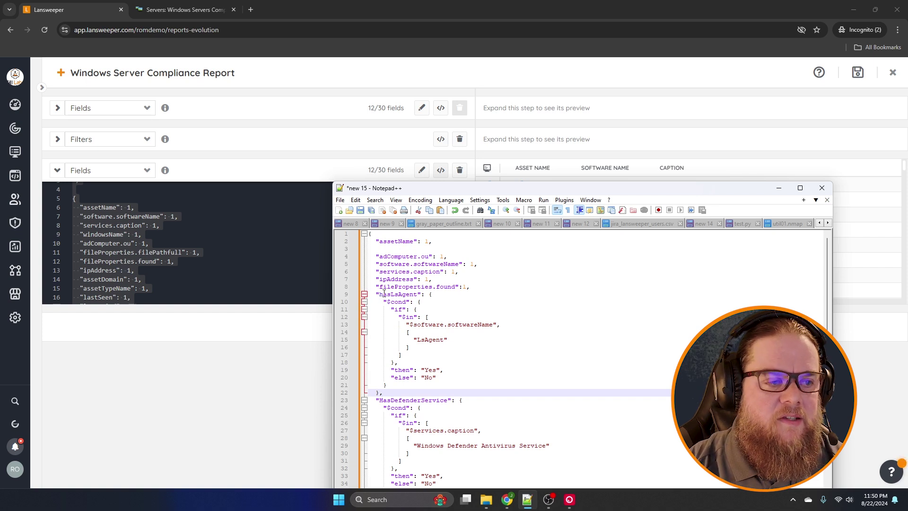
pyautogui.doubleClick(397, 294)
pyautogui.click(411, 302)
pyautogui.click(440, 324)
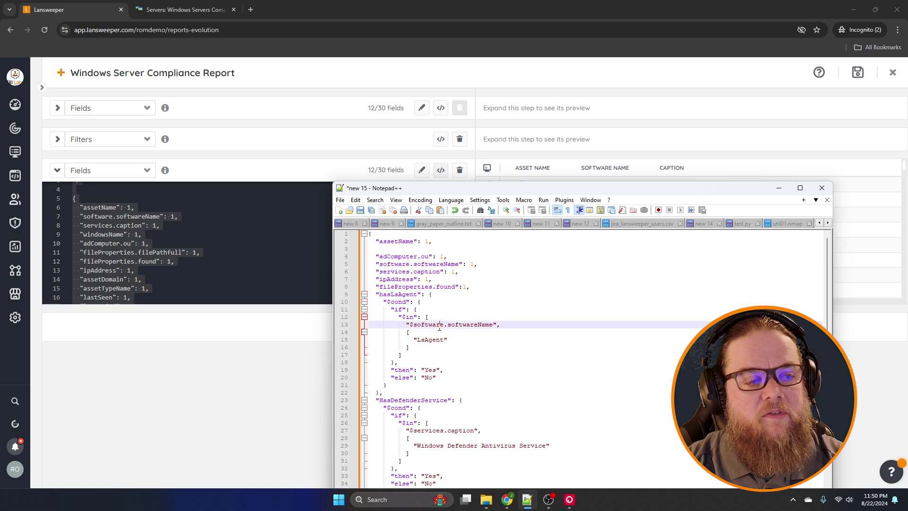
pyautogui.scroll(-4, 442, 420)
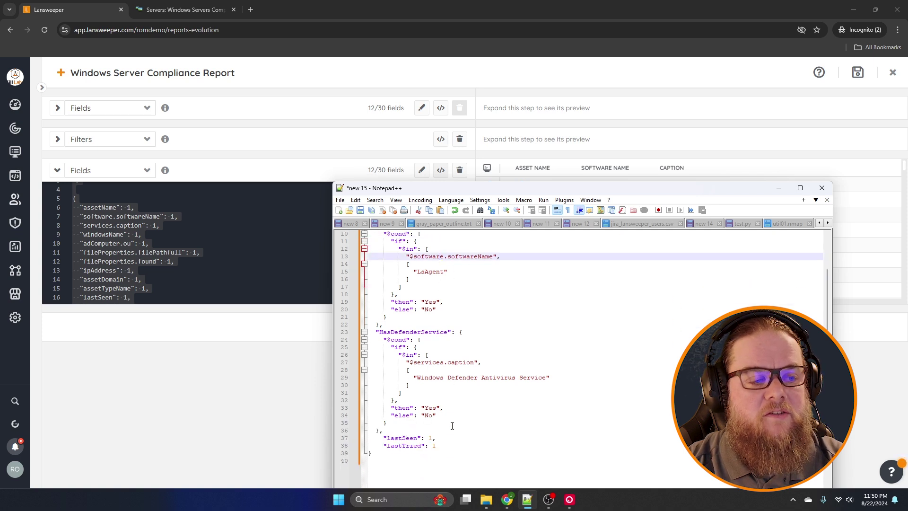
pyautogui.scroll(4, 452, 425)
# Select the entire custom fields JSON in the Notepad++ editor.
pyautogui.click(528, 499)
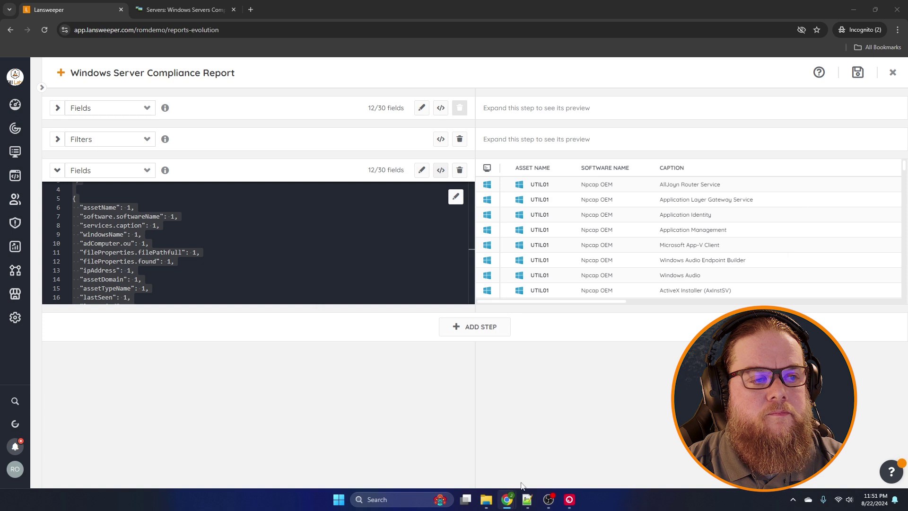
pyautogui.click(528, 500)
pyautogui.scroll(-6, 534, 424)
pyautogui.click(534, 424)
pyautogui.moveTo(384, 390); pyautogui.dragTo(290, 211)
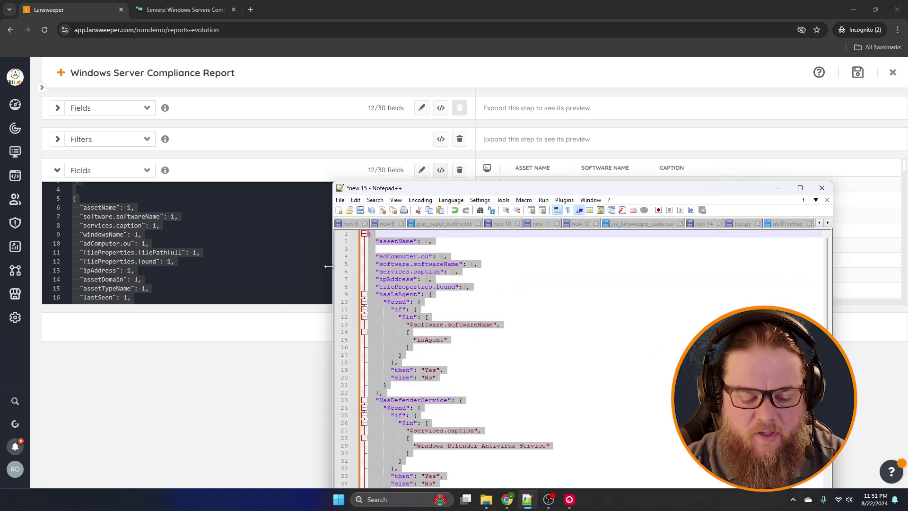
# After a failed paste into the read-only code, confirm switching the Fields step to code-only editing.
pyautogui.click(209, 277)
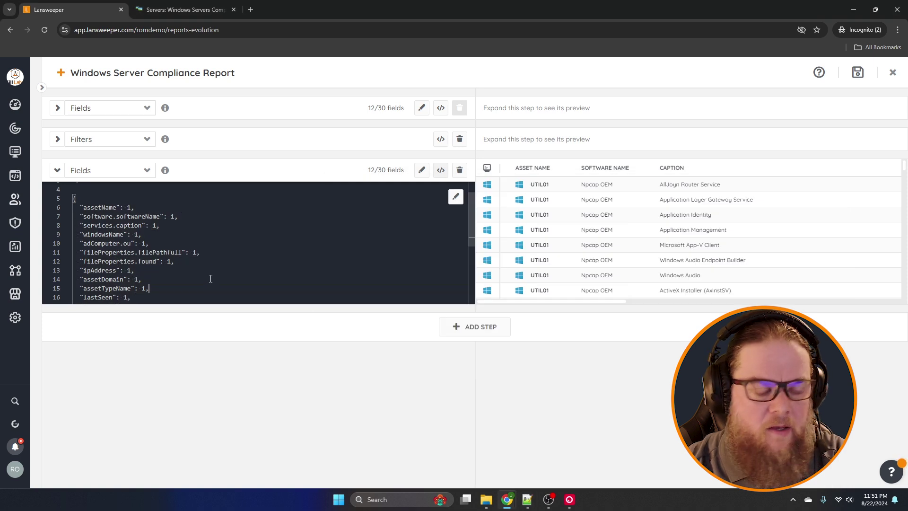
pyautogui.hotkey('ctrl', 'a')
pyautogui.hotkey('ctrl', 'v')
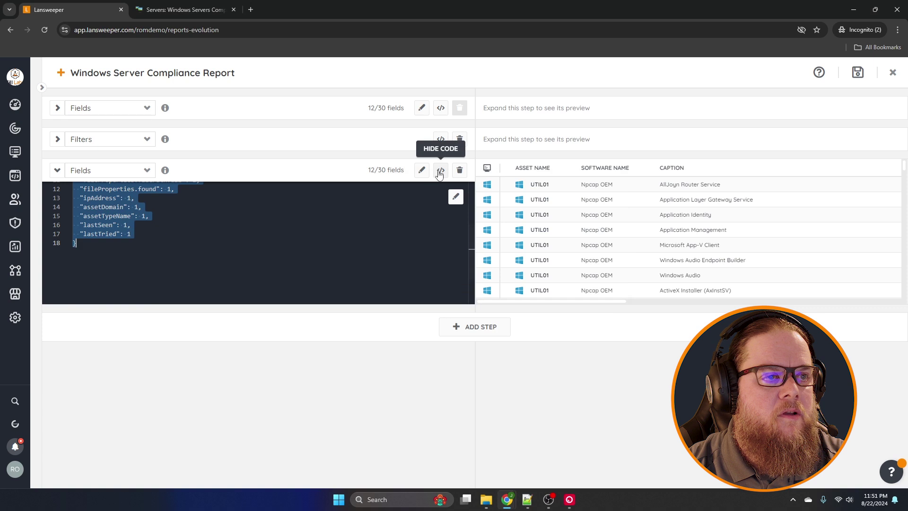
pyautogui.click(456, 197)
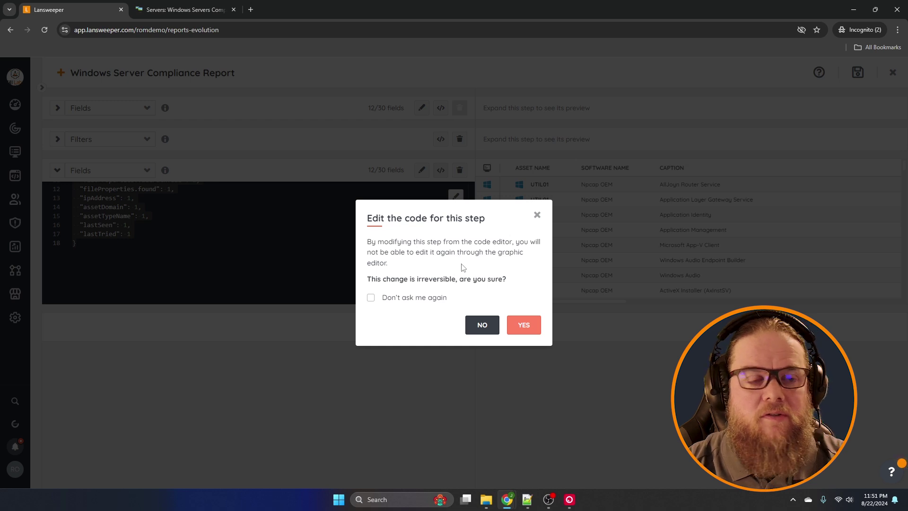
pyautogui.click(523, 327)
# Paste the new hasLsAgent custom fields JSON over the Fields step's existing code.
pyautogui.moveTo(137, 249); pyautogui.dragTo(26, 176)
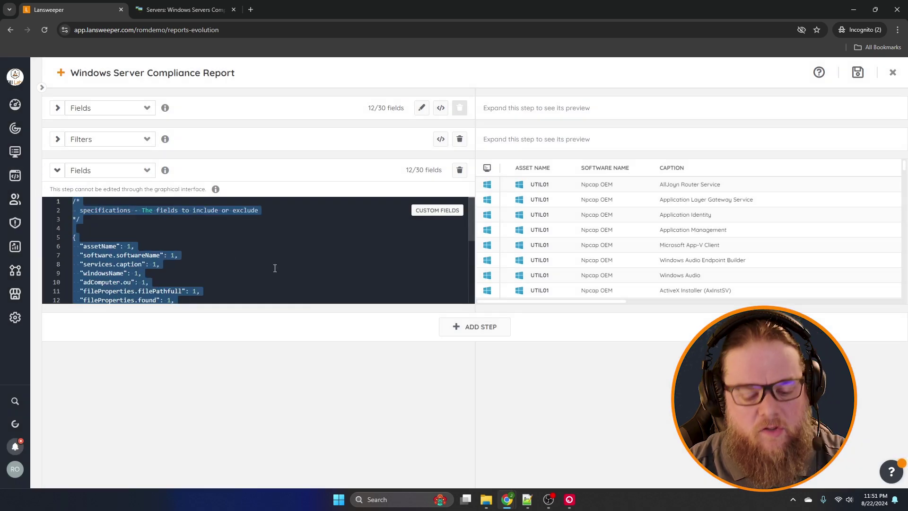
pyautogui.hotkey('ctrl', 'v')
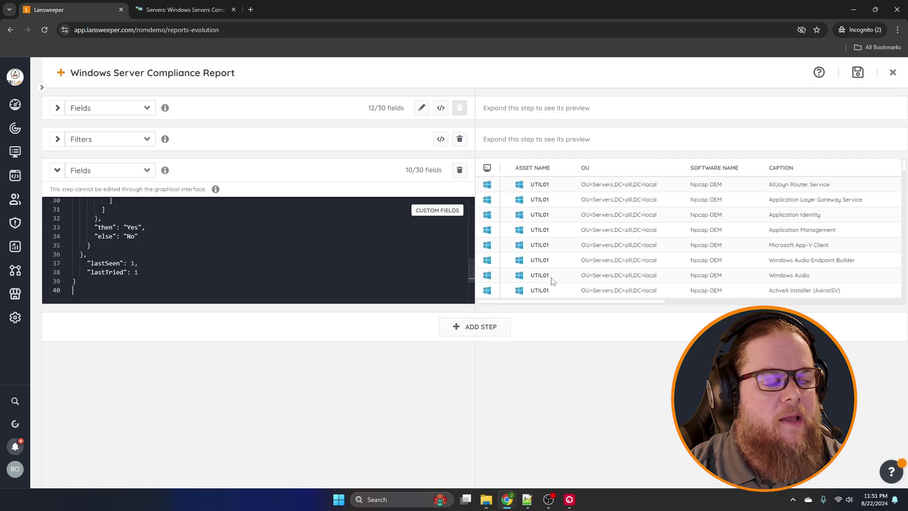
pyautogui.moveTo(563, 302); pyautogui.dragTo(797, 301)
# Scroll the preview back to Asset Name, OU, Software Name and Caption, then go to line 8.
pyautogui.scroll(3, 164, 246)
pyautogui.scroll(-2, 164, 246)
pyautogui.scroll(8, 163, 246)
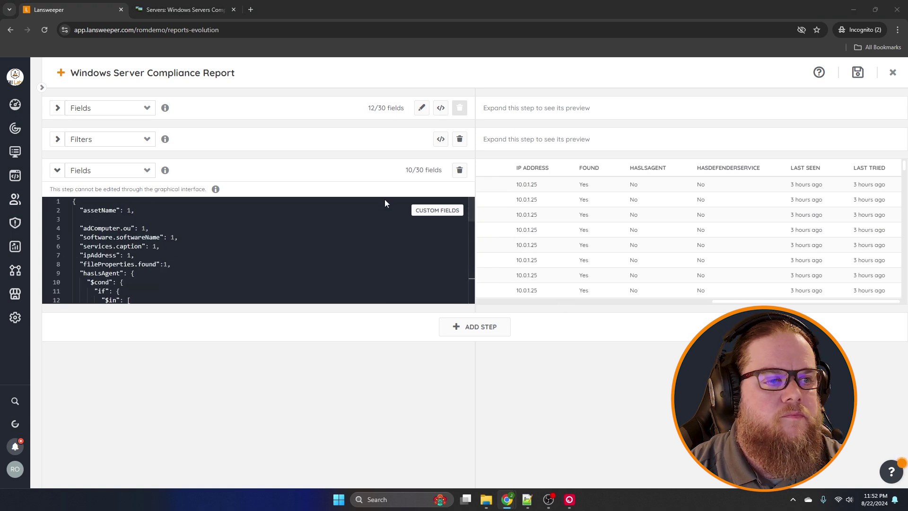
pyautogui.hscroll(-5, 637, 303)
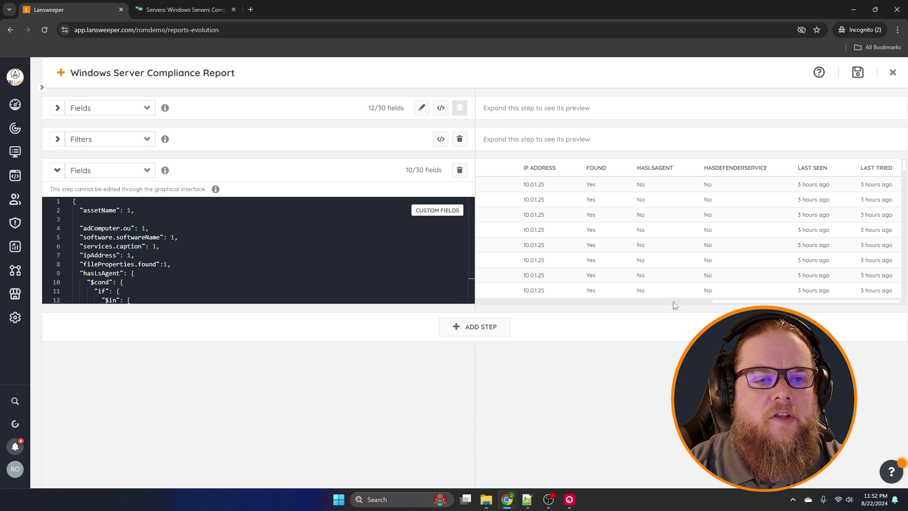
pyautogui.hscroll(1, 624, 304)
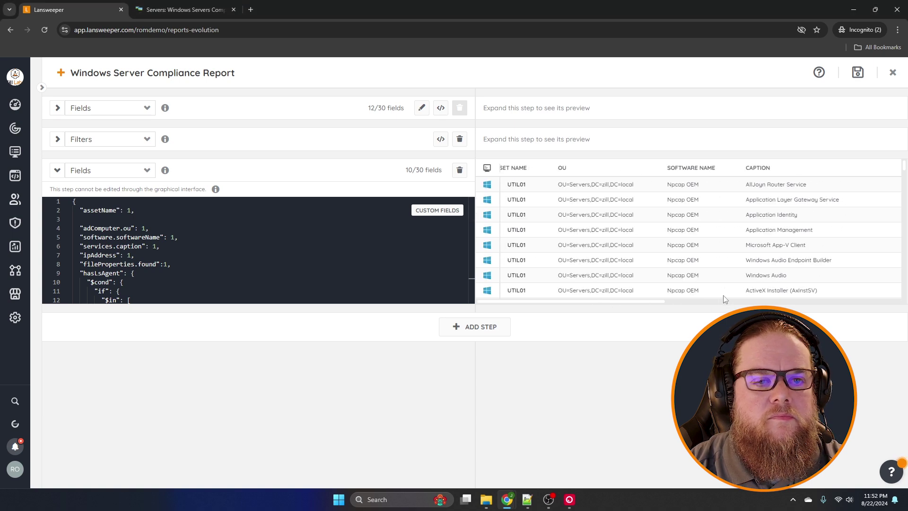
pyautogui.hscroll(-1, 555, 306)
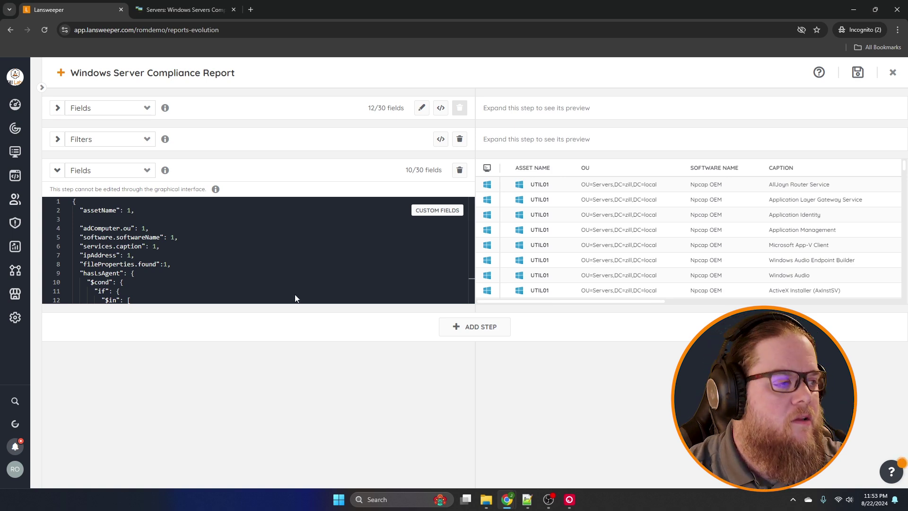
pyautogui.click(175, 263)
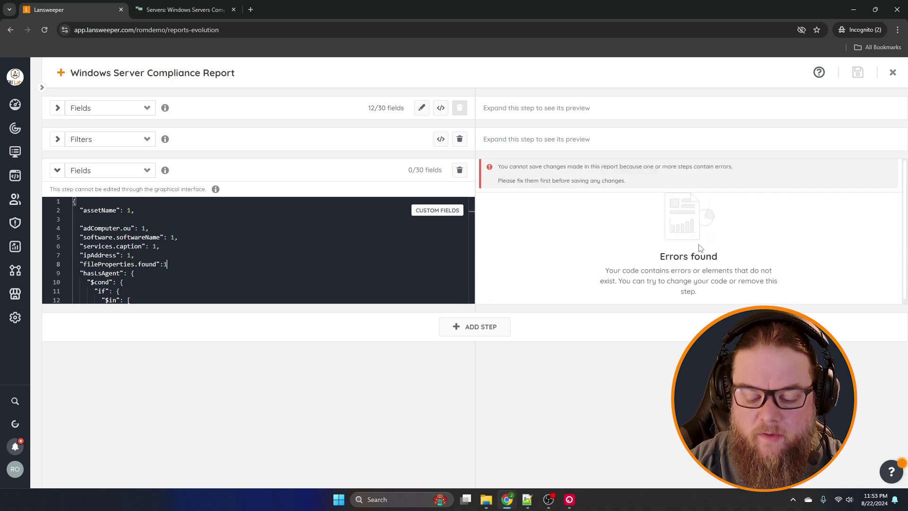
# Restore the comma after fileProperties.found so the step validates at 10/30 fields, then add a new step.
pyautogui.write(',')
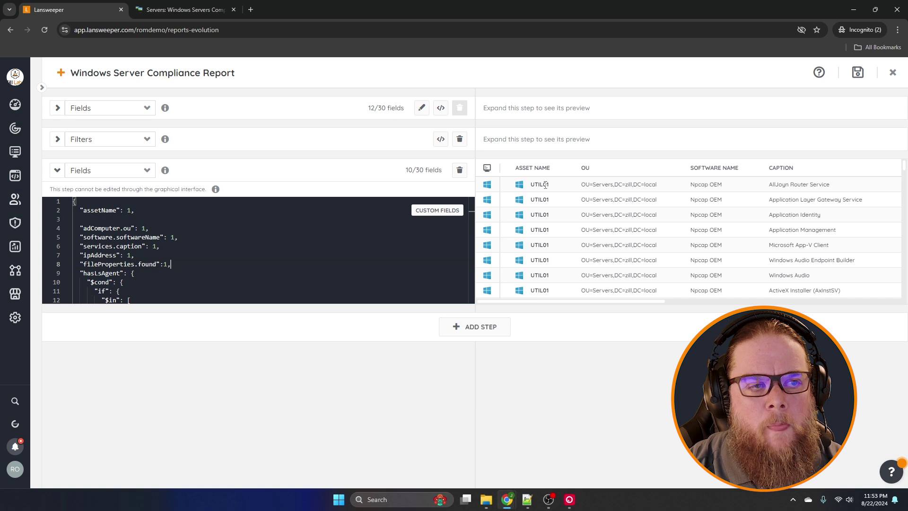
pyautogui.scroll(-5, 780, 201)
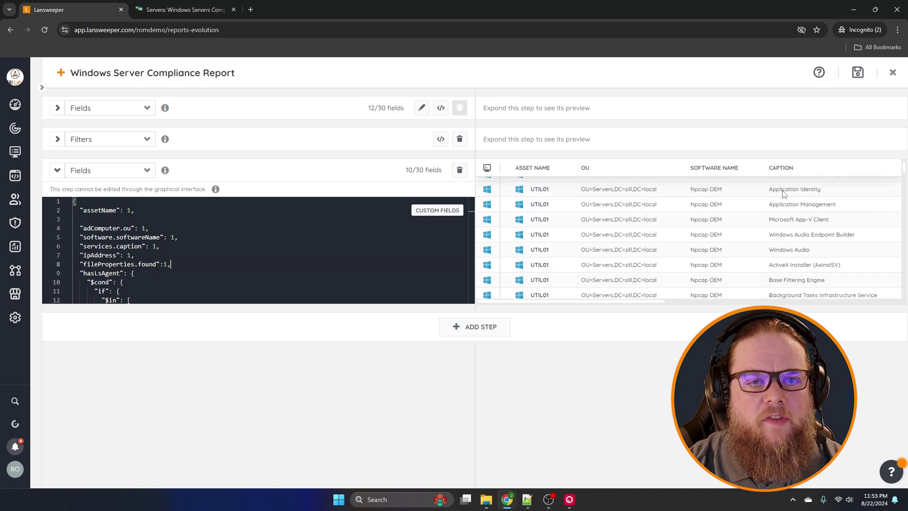
pyautogui.scroll(5, 786, 218)
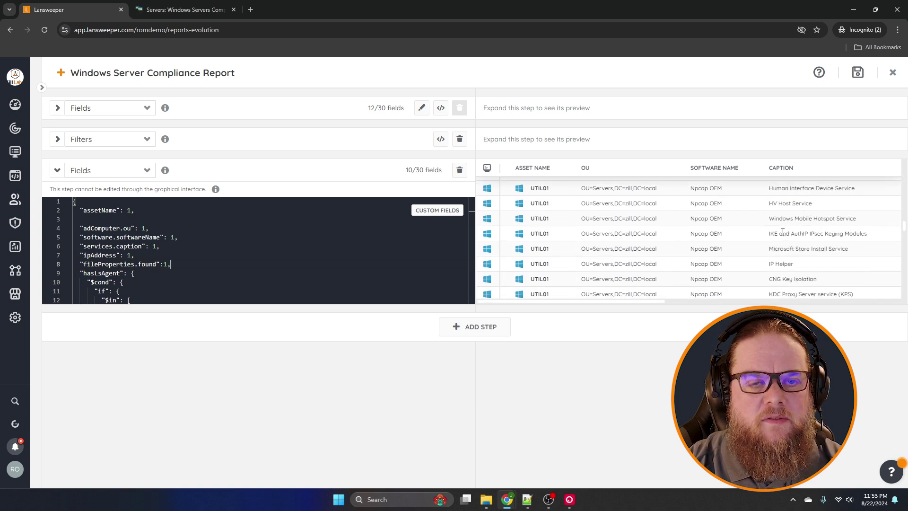
pyautogui.scroll(2, 784, 235)
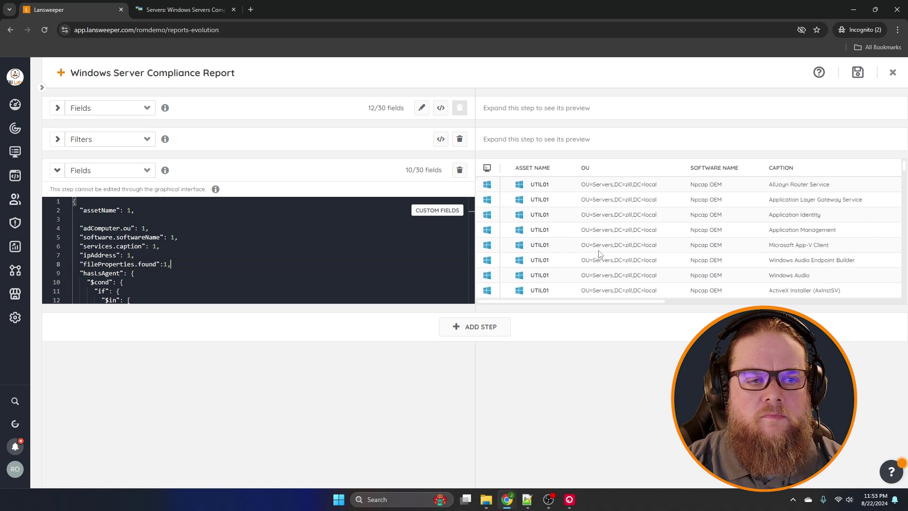
pyautogui.scroll(-3, 262, 246)
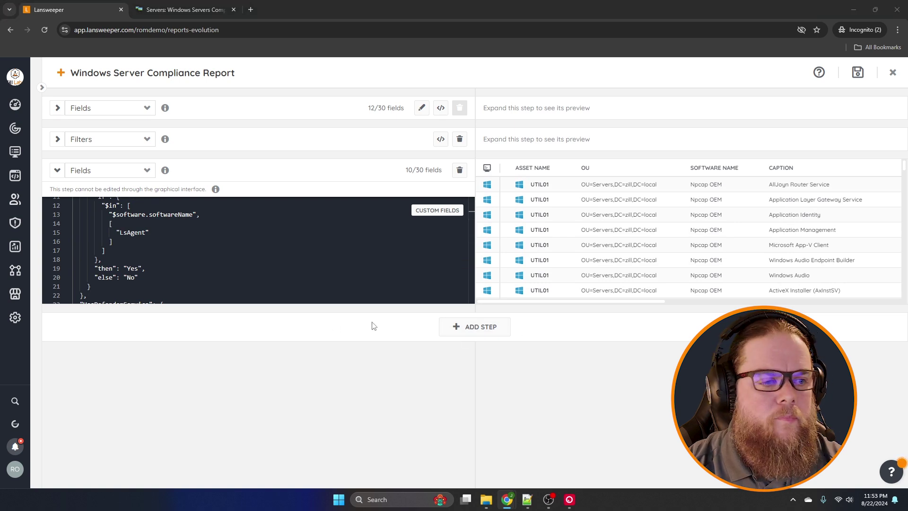
pyautogui.click(468, 330)
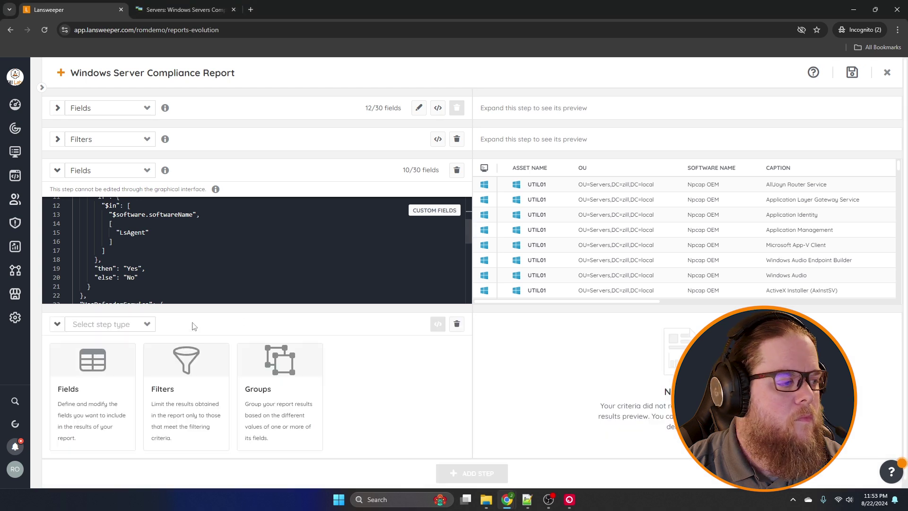
# Choose Groups as the type of the new report step.
pyautogui.click(257, 387)
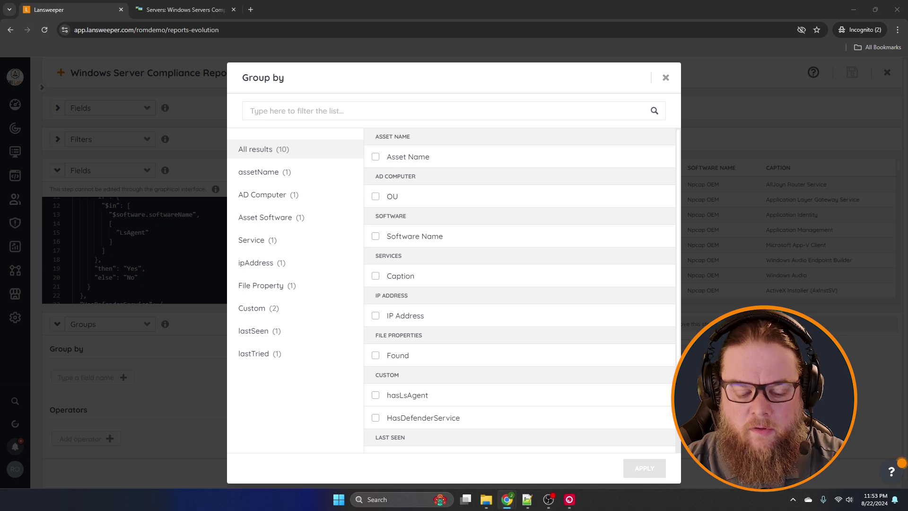
# Paste the prepared group-by JSON into a new Notepad++ tab, 'new 16'.
pyautogui.click(527, 499)
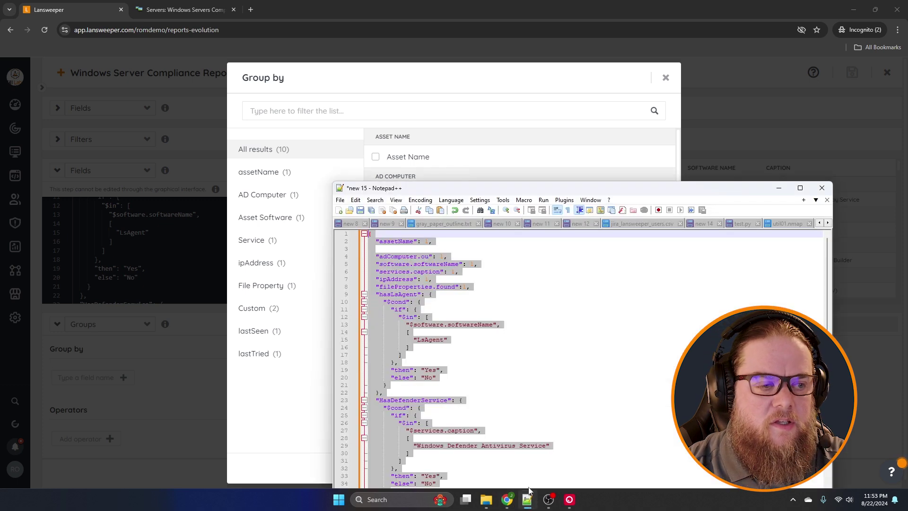
pyautogui.click(492, 346)
pyautogui.click(339, 210)
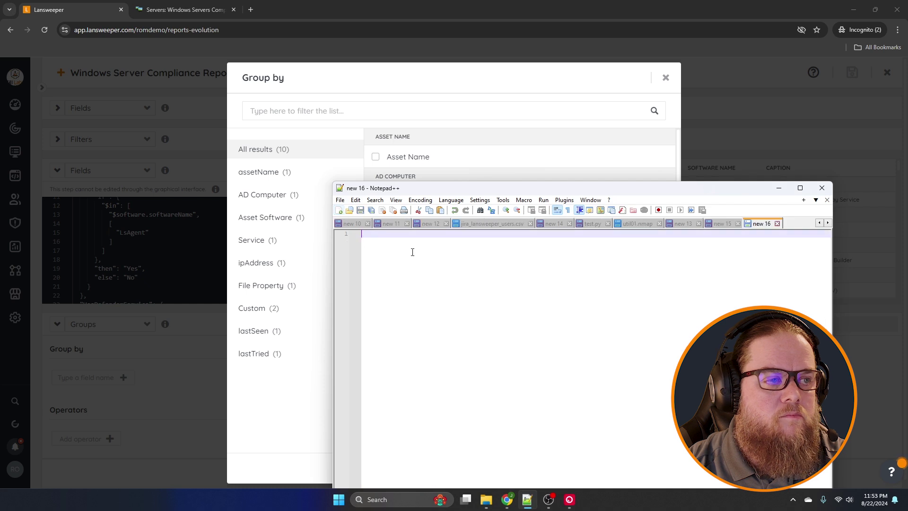
pyautogui.write('{   "_id": "$assetName",    "IP Address": { "$first": "$ipAddress" },        "OU": { "$first": "$adComputer.ou" },       "HasInternetExplorer": { "$first": "$fileProperties.found" },   "hasLsAgent": {     "$max": "$hasLsAgent"   },   "HasDefenderService": {     "$max": "$HasDefenderService"   },     "Last Seen": {"$first": "$lastSeen" },     "Last Tried": { "$first": "$lastTried" } }')
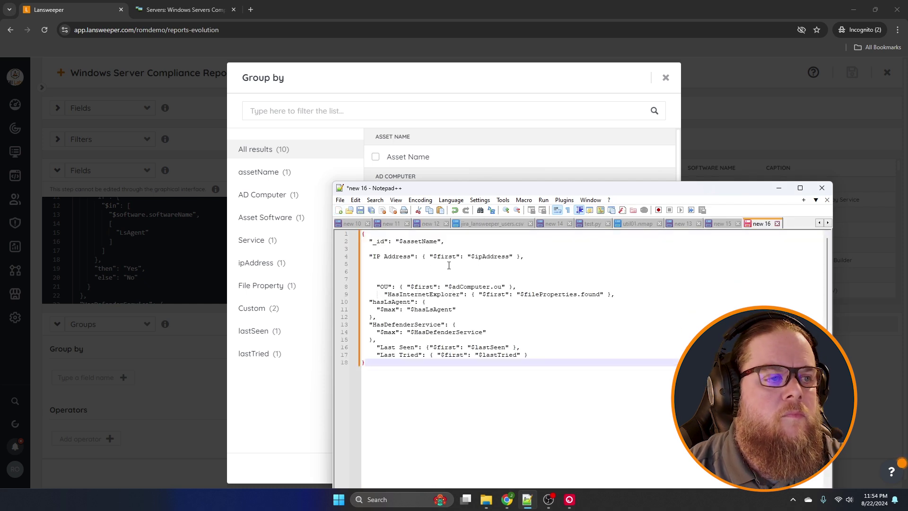
# Review the _id keyed on $assetName and the IP Address, OU and HasInternetExplorer definitions.
pyautogui.moveTo(369, 242); pyautogui.dragTo(456, 243)
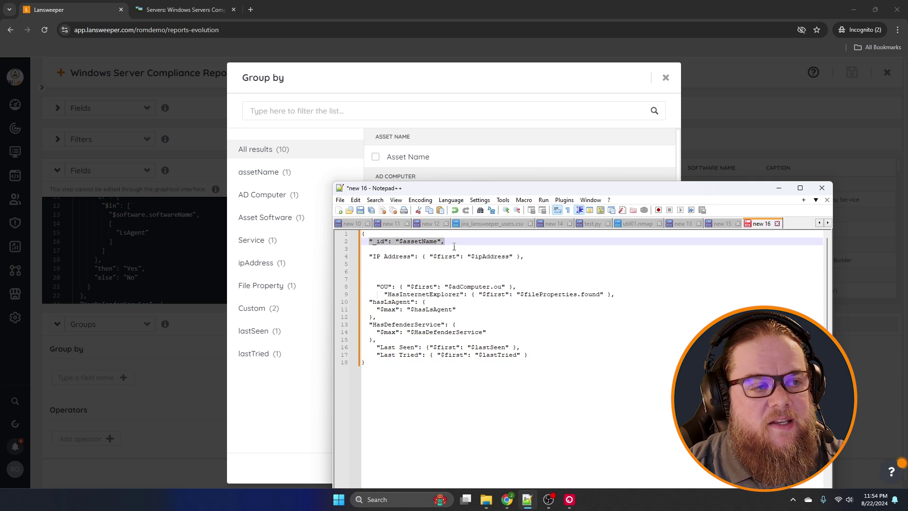
pyautogui.moveTo(381, 259); pyautogui.dragTo(544, 258)
pyautogui.click(411, 288)
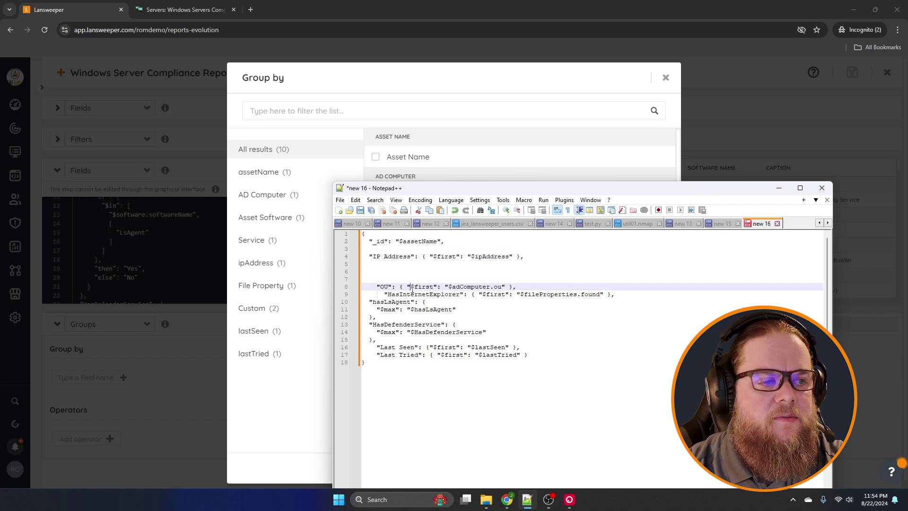
pyautogui.moveTo(378, 287); pyautogui.dragTo(548, 285)
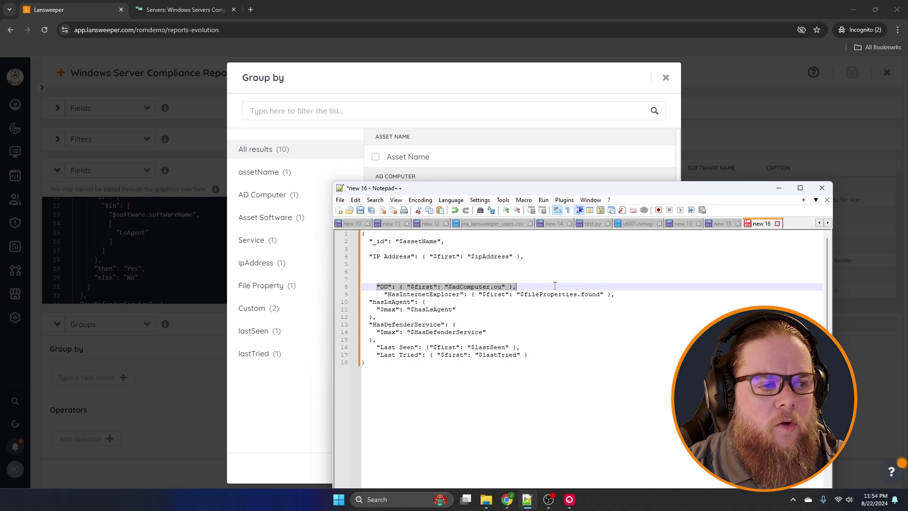
pyautogui.moveTo(378, 294); pyautogui.dragTo(629, 294)
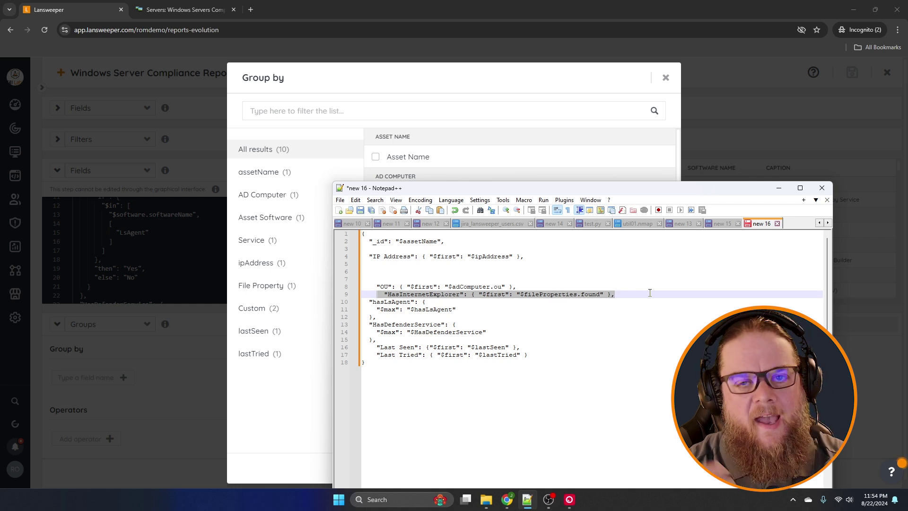
pyautogui.click(411, 309)
pyautogui.click(370, 302)
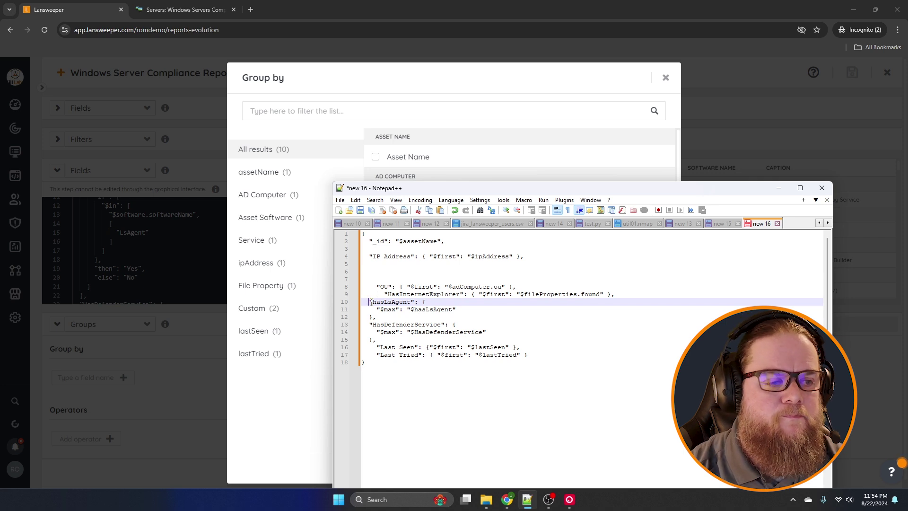
# Highlight the $max operators applied to hasLsAgent and HasDefenderService.
pyautogui.doubleClick(393, 310)
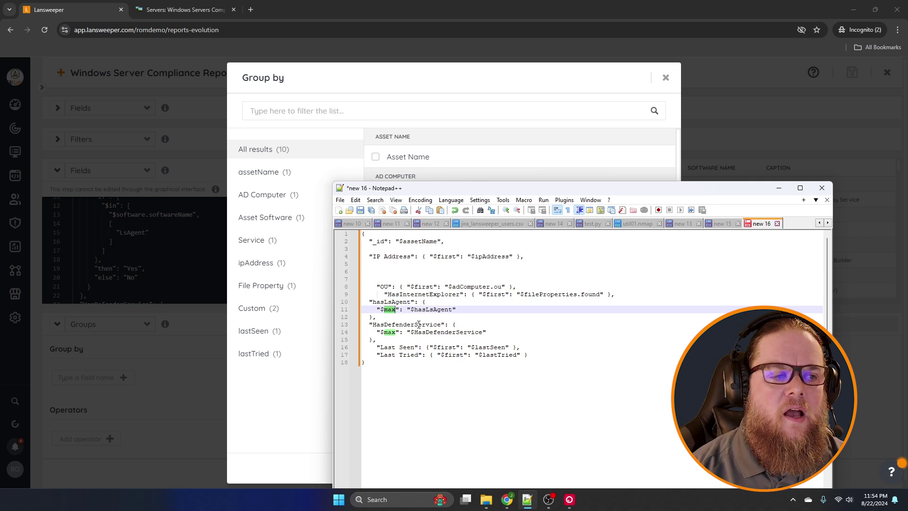
pyautogui.doubleClick(426, 310)
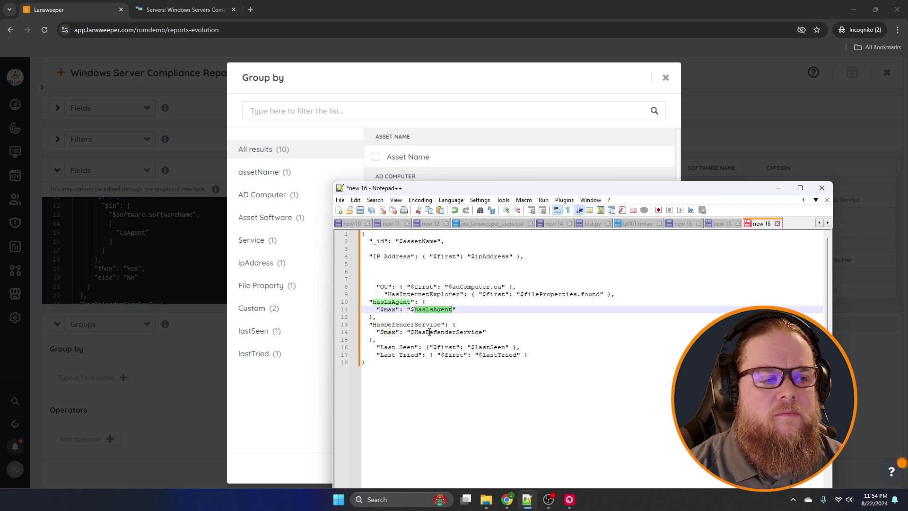
pyautogui.doubleClick(427, 332)
pyautogui.doubleClick(391, 332)
pyautogui.doubleClick(433, 332)
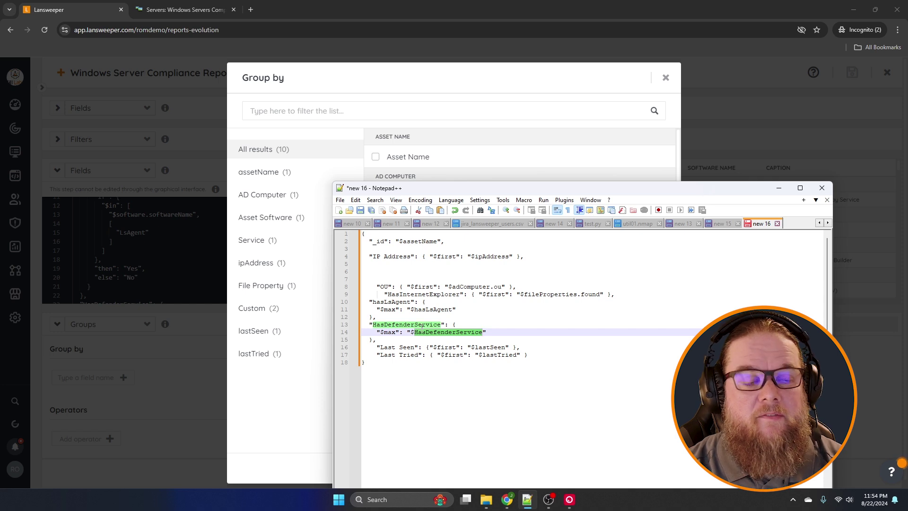
# Go over the Last Seen and Last Tried fields built with $first on lastSeen and lastTried.
pyautogui.doubleClick(389, 346)
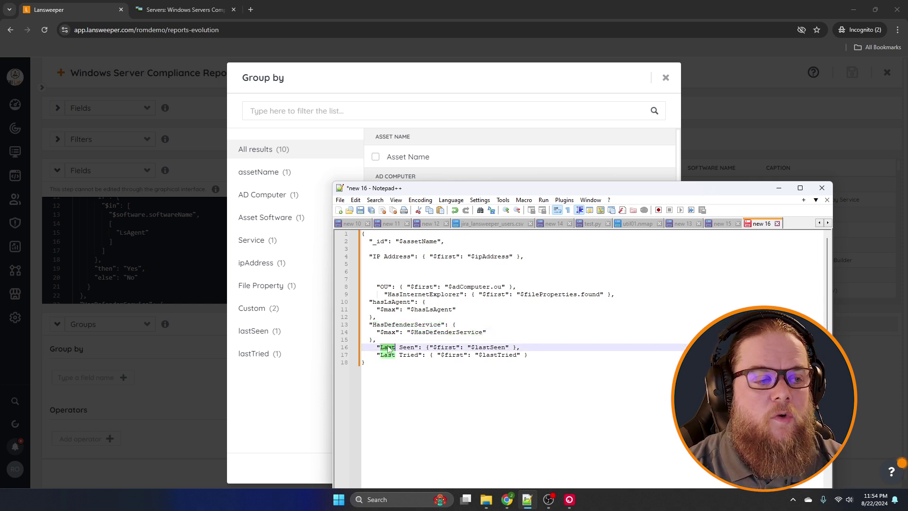
pyautogui.doubleClick(406, 347)
pyautogui.click(388, 354)
pyautogui.doubleClick(389, 354)
pyautogui.doubleClick(409, 355)
pyautogui.doubleClick(430, 346)
pyautogui.doubleClick(494, 346)
pyautogui.doubleClick(499, 354)
pyautogui.click(398, 348)
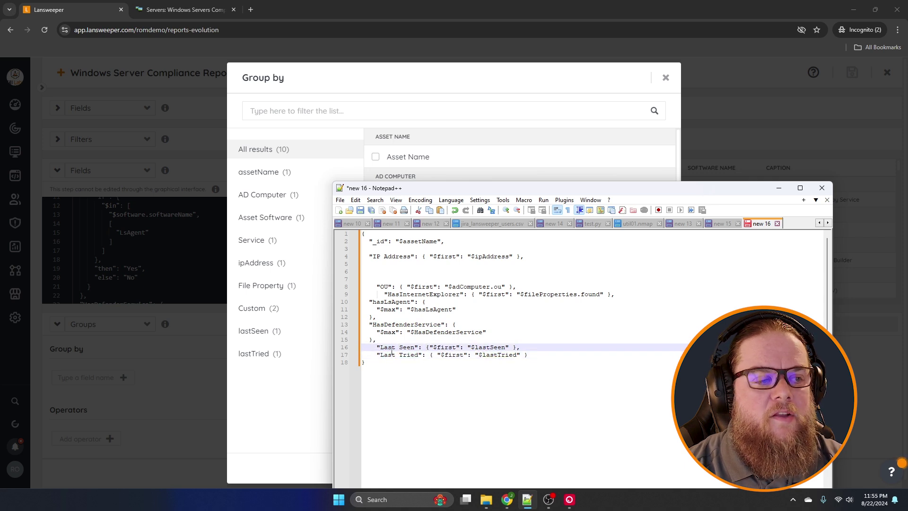
pyautogui.moveTo(382, 348); pyautogui.dragTo(300, 217)
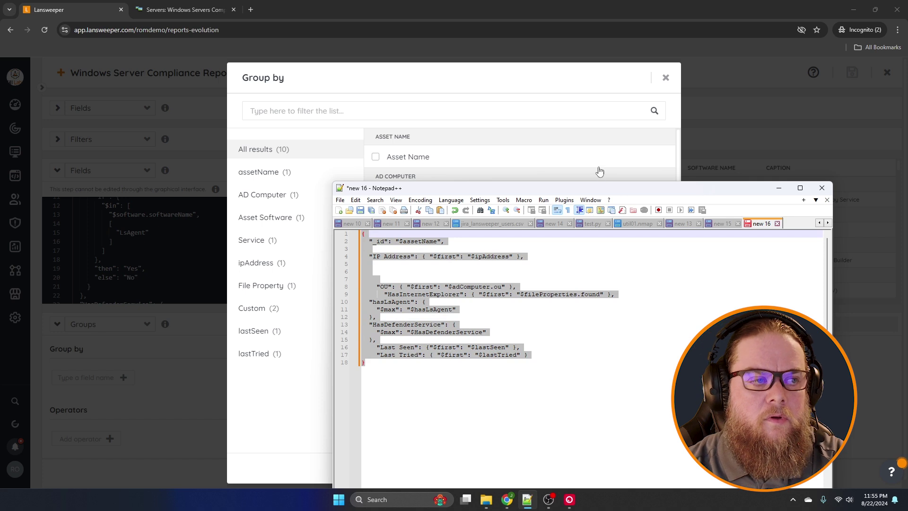
pyautogui.hotkey('alt', 'Tab')
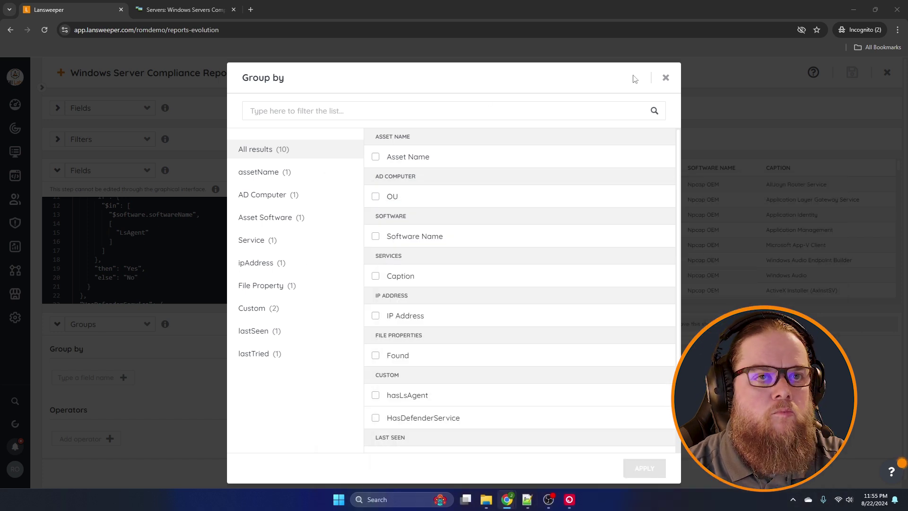
# Check Asset Name, OU, Software Name and Caption in Group by and apply them (4/30 fields).
pyautogui.scroll(-1, 480, 232)
pyautogui.scroll(-1, 478, 231)
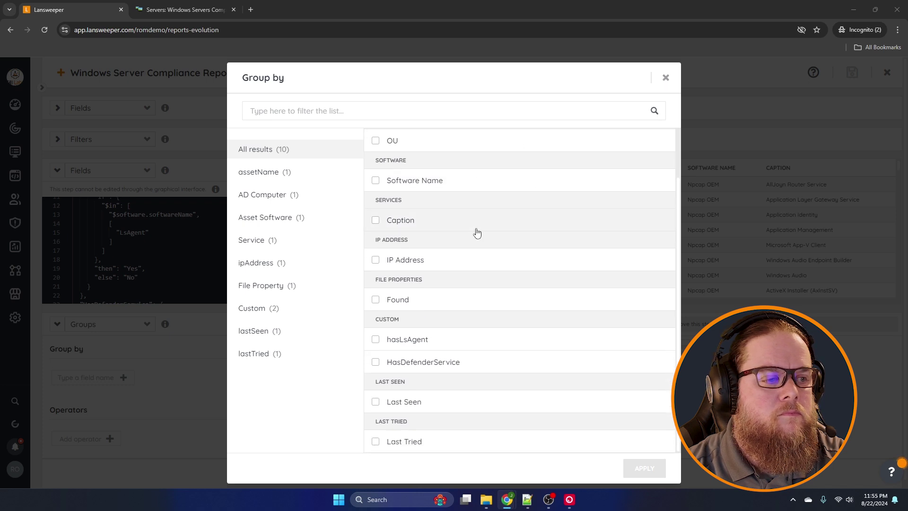
pyautogui.scroll(2, 476, 231)
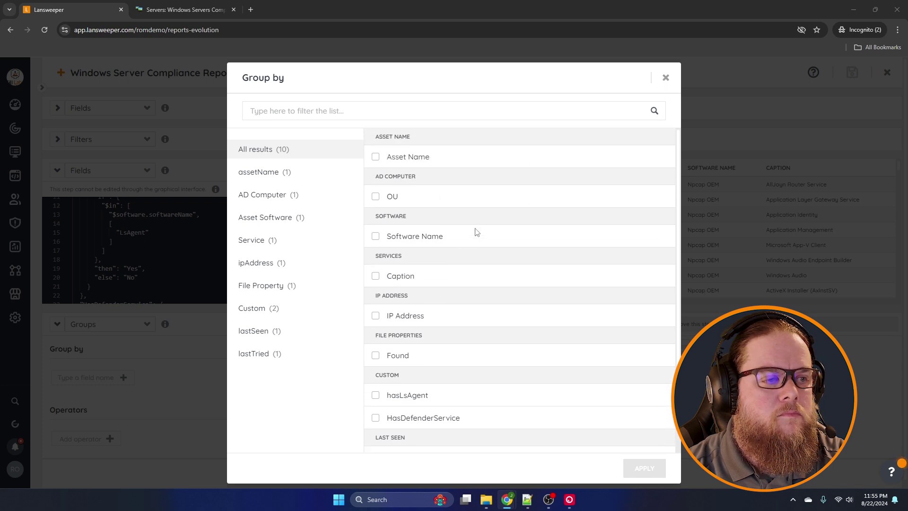
pyautogui.click(376, 158)
pyautogui.click(376, 197)
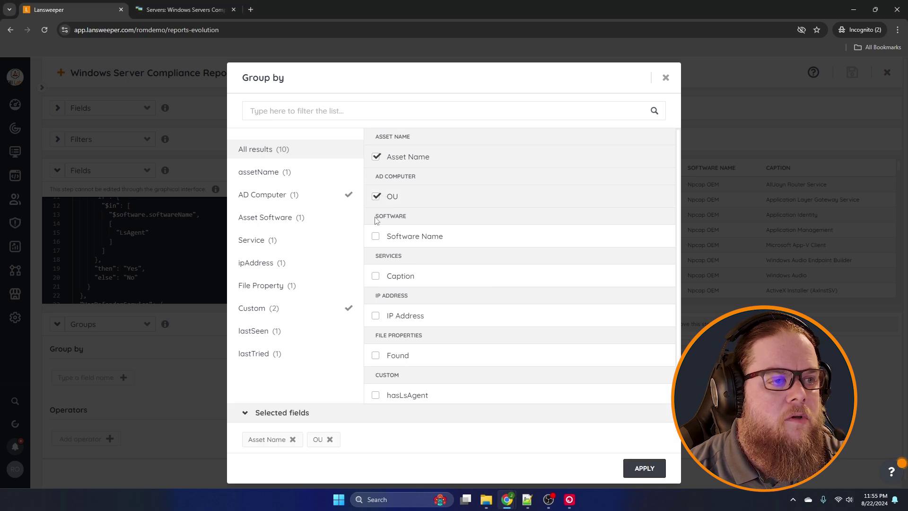
pyautogui.click(376, 236)
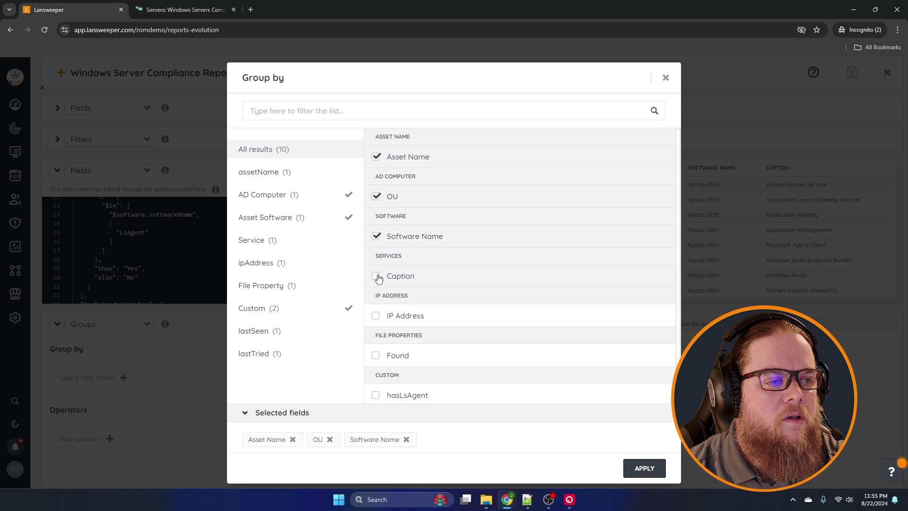
pyautogui.click(377, 276)
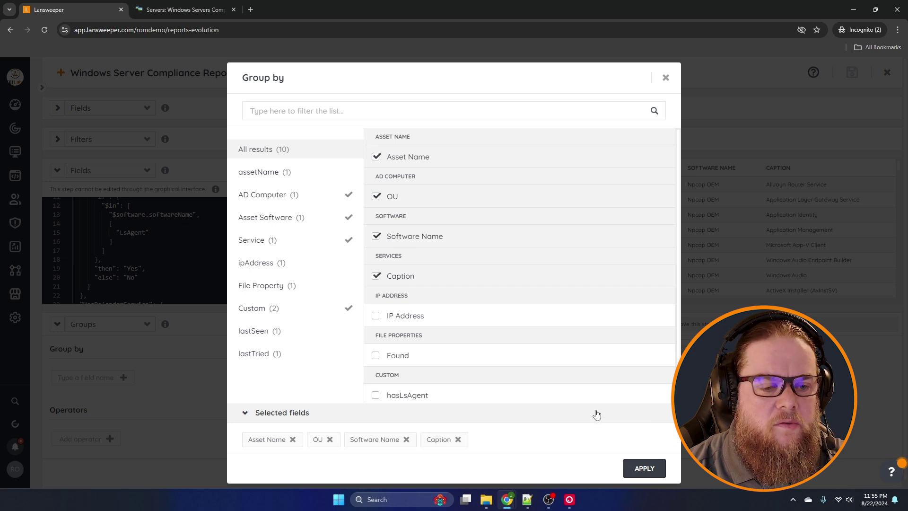
pyautogui.scroll(-1, 417, 308)
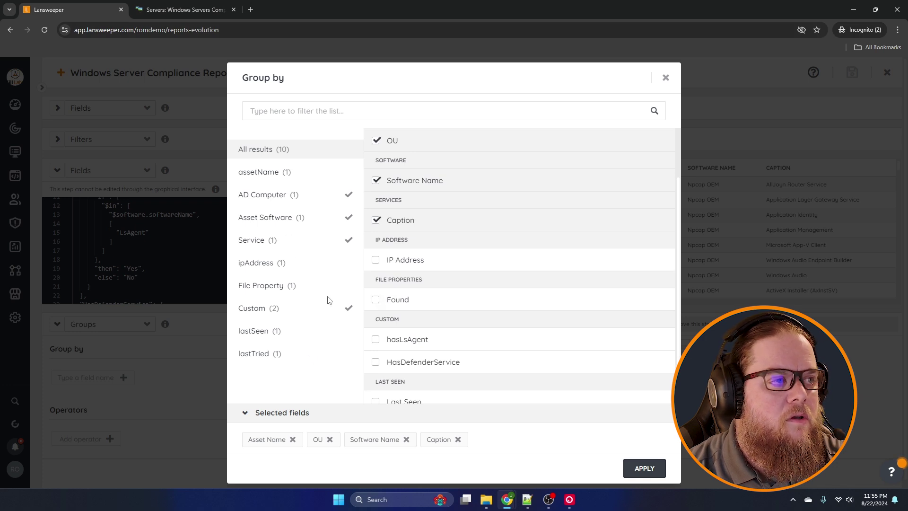
pyautogui.click(645, 468)
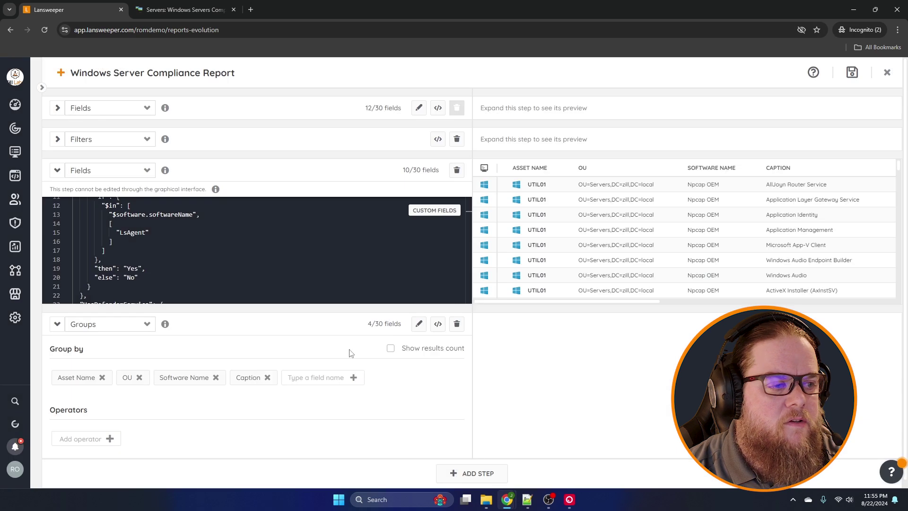
# Switch the Groups step to code editing and paste the per-server grouping JSON over its code.
pyautogui.click(437, 326)
pyautogui.click(453, 350)
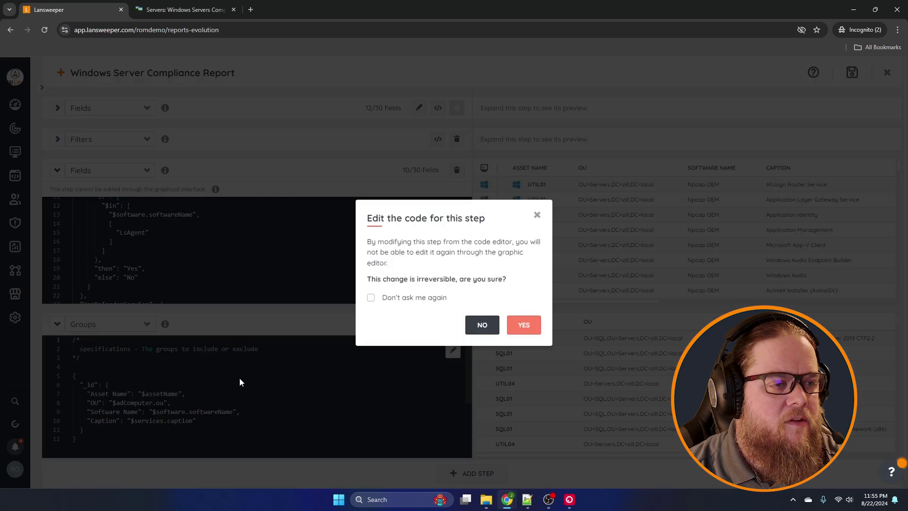
pyautogui.click(524, 325)
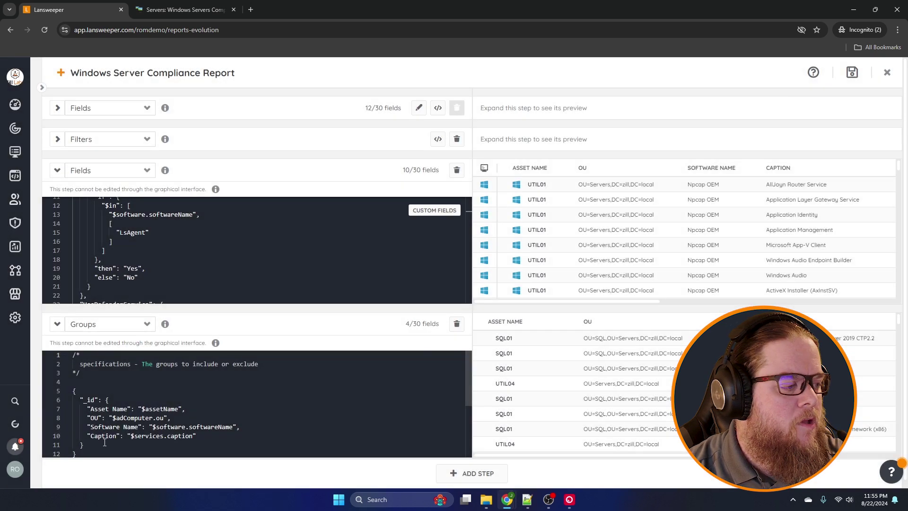
pyautogui.click(90, 453)
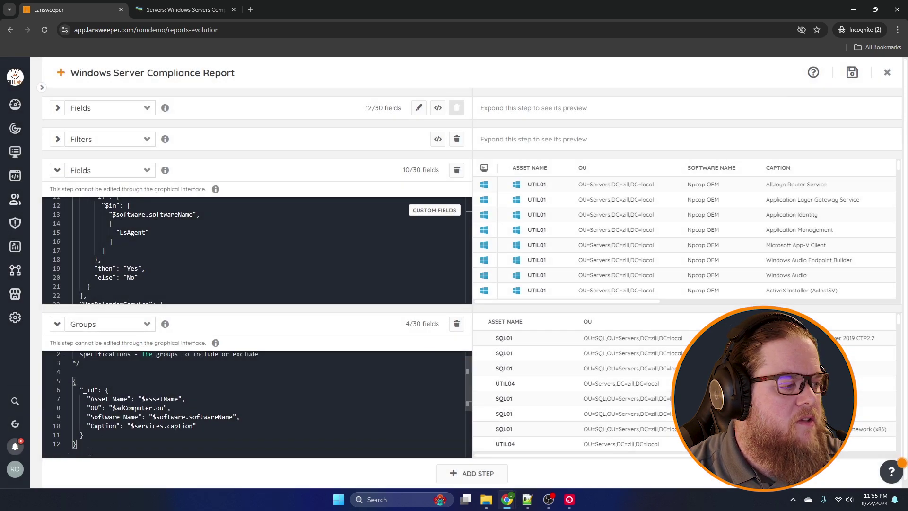
pyautogui.moveTo(88, 446); pyautogui.dragTo(81, 391)
pyautogui.click(120, 399)
pyautogui.click(101, 399)
pyautogui.click(83, 441)
pyautogui.hotkey('ctrl', 'a')
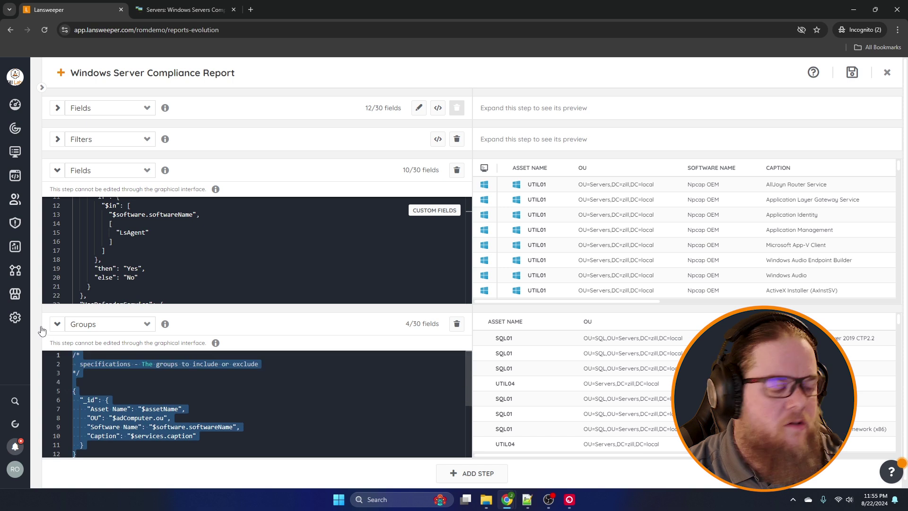
pyautogui.hotkey('ctrl', 'v')
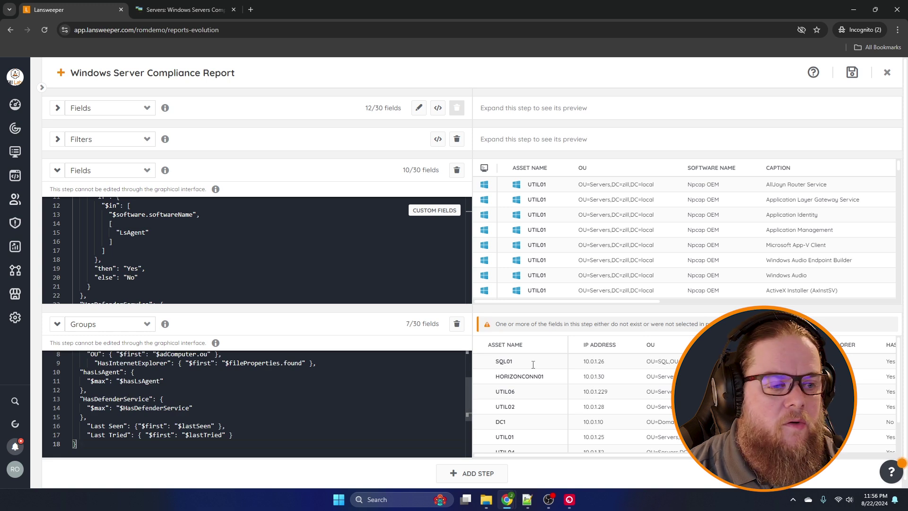
# Scroll the preview to check one row per server with LsAgent and Defender columns.
pyautogui.scroll(-1, 527, 397)
pyautogui.scroll(1, 527, 405)
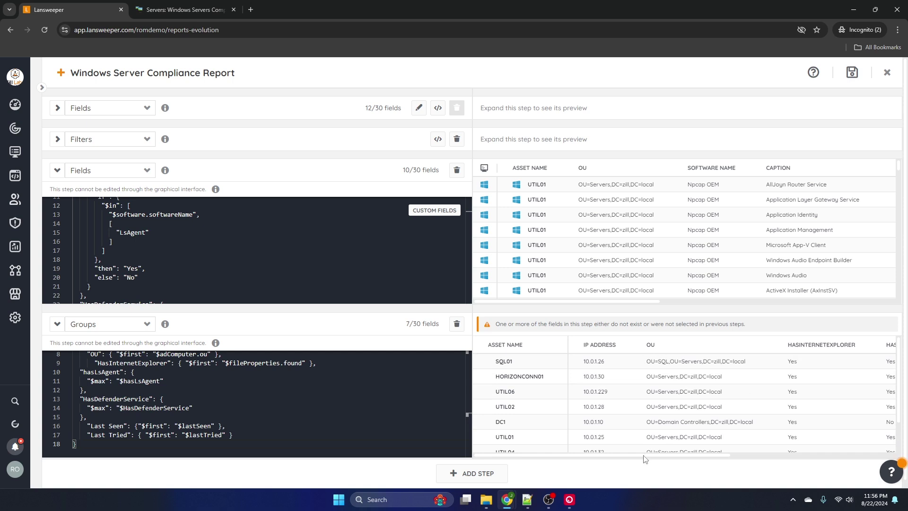
pyautogui.moveTo(641, 456); pyautogui.dragTo(782, 389)
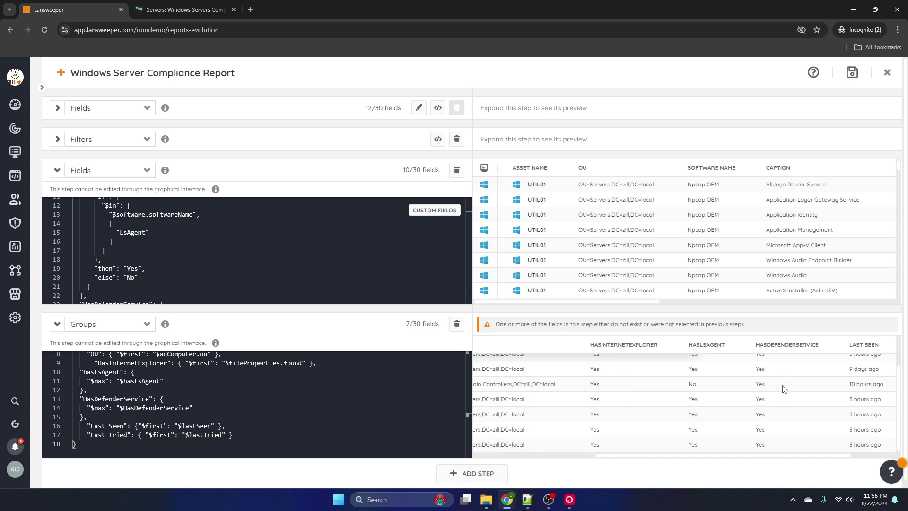
pyautogui.scroll(-2, 777, 399)
pyautogui.moveTo(716, 457); pyautogui.dragTo(570, 441)
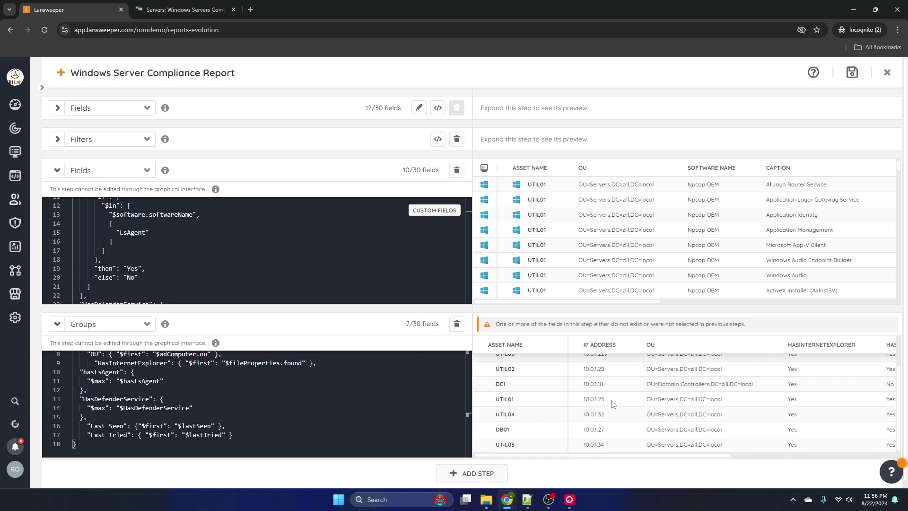
# Save the Windows Server Compliance Report without a category and open its results.
pyautogui.click(853, 74)
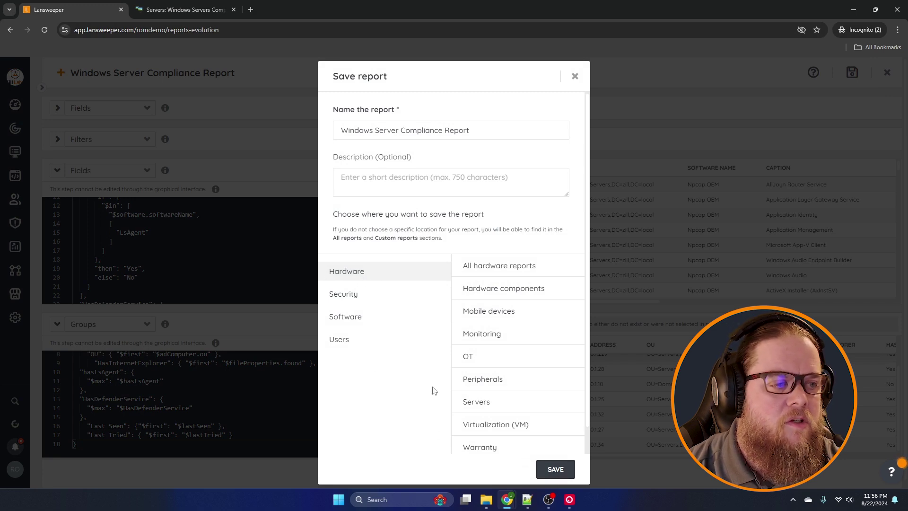
pyautogui.click(555, 470)
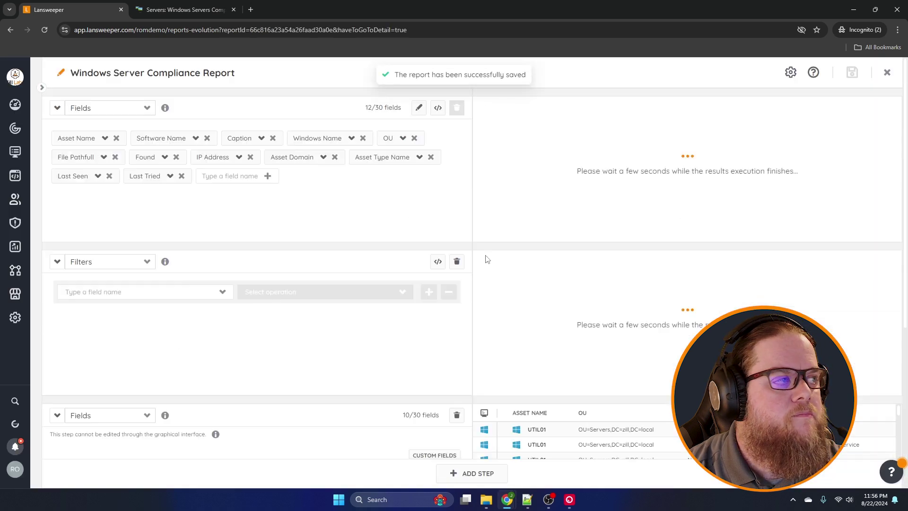
pyautogui.click(886, 75)
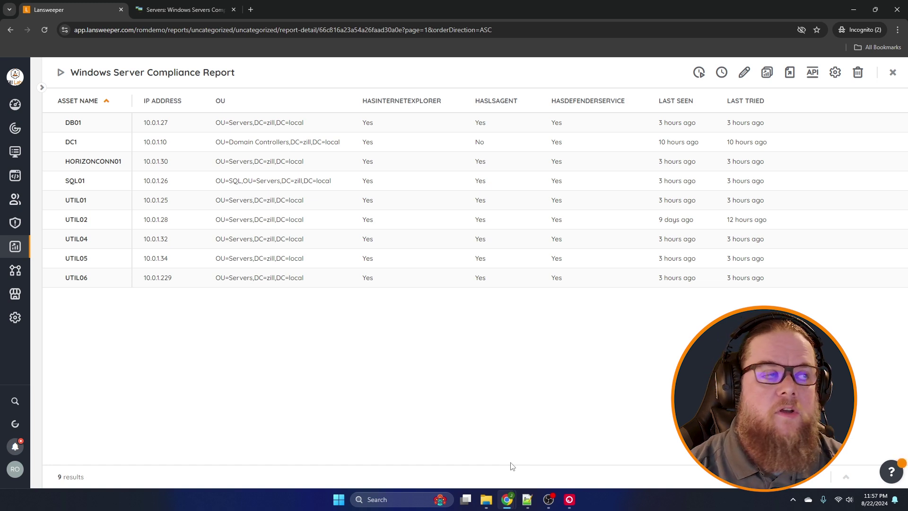
# Check DC1's OU, LsAgent 'No' and Defender values, then open the Pro-Tip report for editing.
pyautogui.click(181, 12)
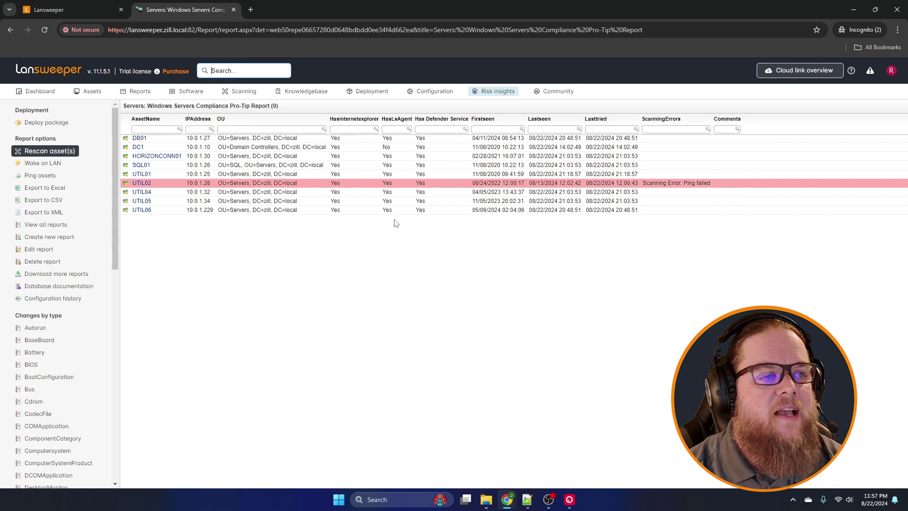
pyautogui.doubleClick(386, 147)
pyautogui.doubleClick(419, 147)
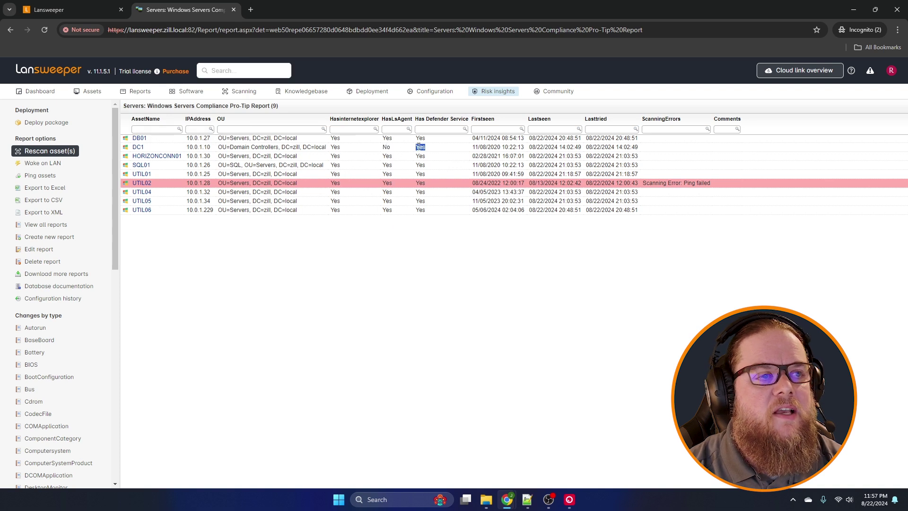
pyautogui.click(387, 147)
pyautogui.doubleClick(387, 147)
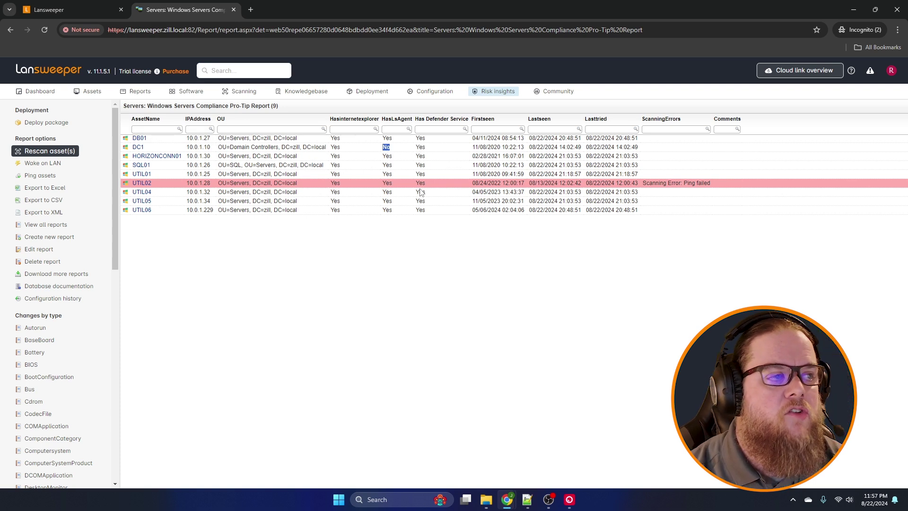
pyautogui.moveTo(219, 148); pyautogui.dragTo(330, 149)
pyautogui.click(381, 249)
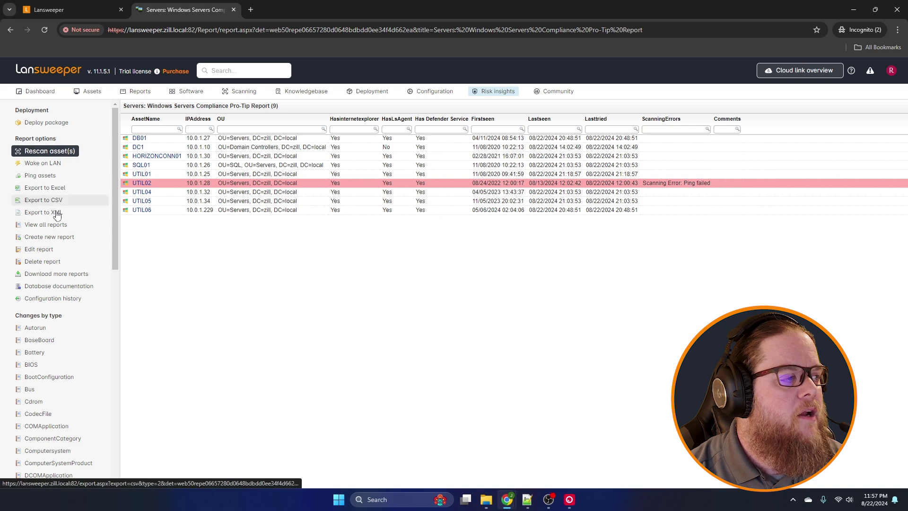
pyautogui.click(50, 249)
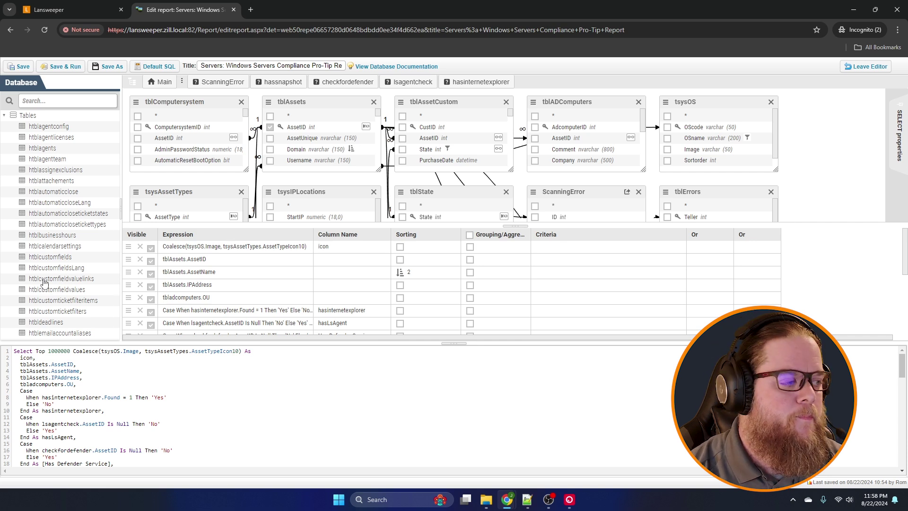
# Scroll to the end of the Pro-Tip report's SQL and select the whole query.
pyautogui.scroll(-4, 96, 392)
pyautogui.scroll(-20, 96, 392)
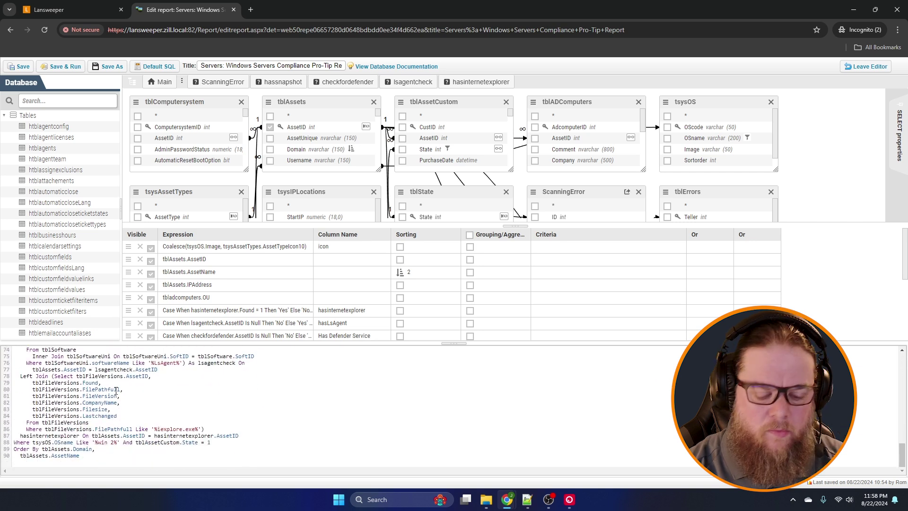
pyautogui.hotkey('ctrl', 'a')
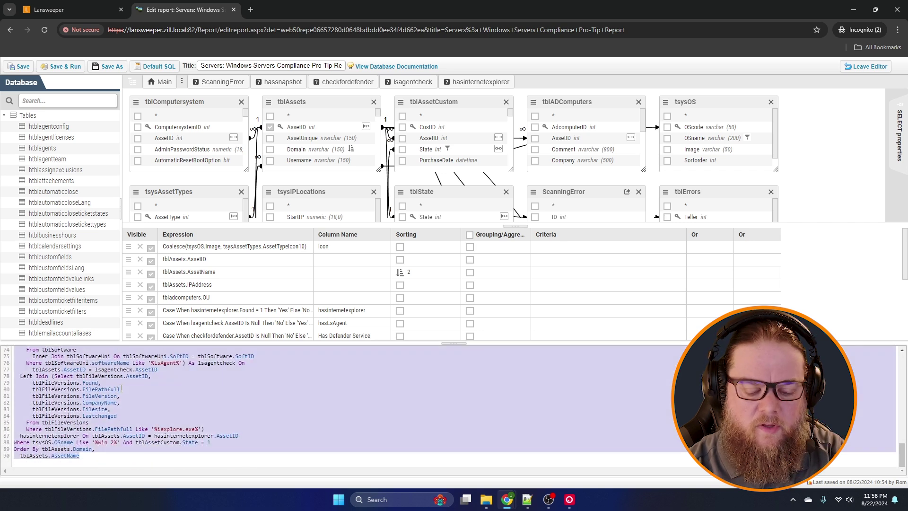
# Paste the copied SQL query into a new Notepad++ tab.
pyautogui.click(527, 499)
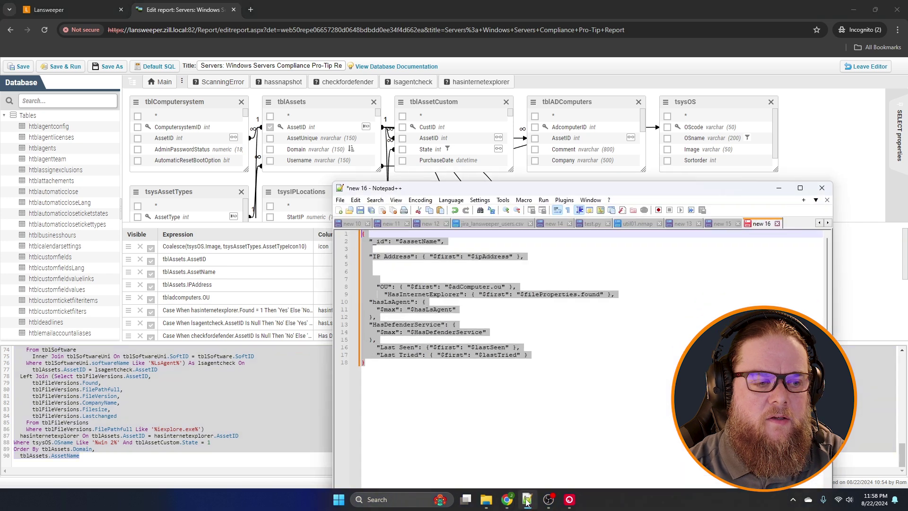
pyautogui.click(339, 209)
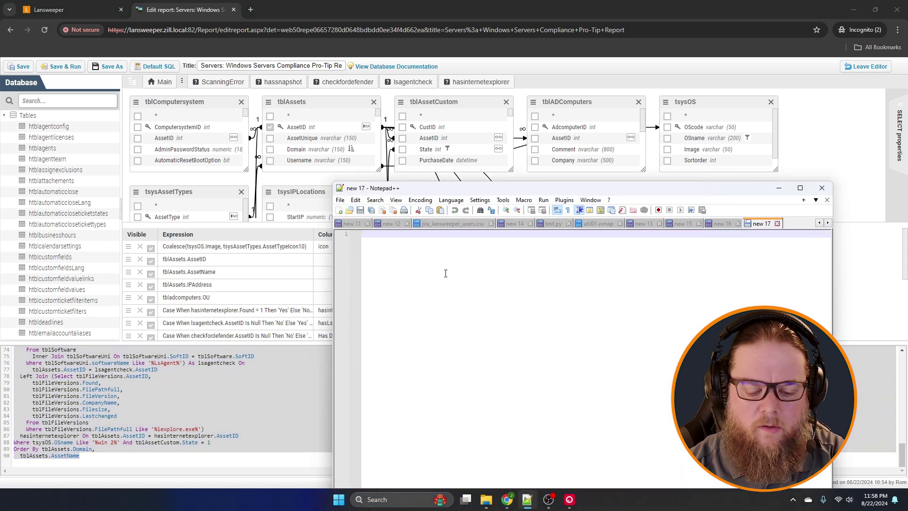
pyautogui.hotkey('ctrl', 'v')
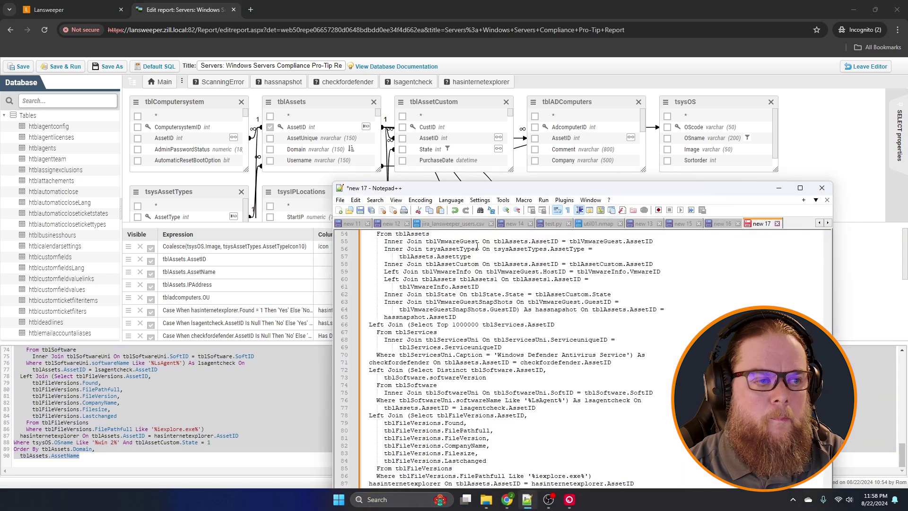
# Maximize Notepad++ and set the new tab's language to SQL.
pyautogui.doubleClick(409, 188)
pyautogui.click(116, 15)
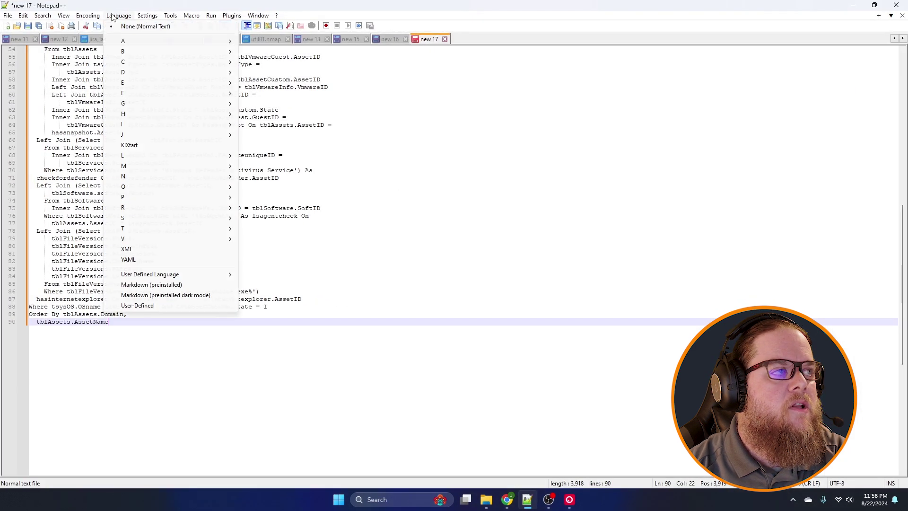
pyautogui.moveTo(152, 219)
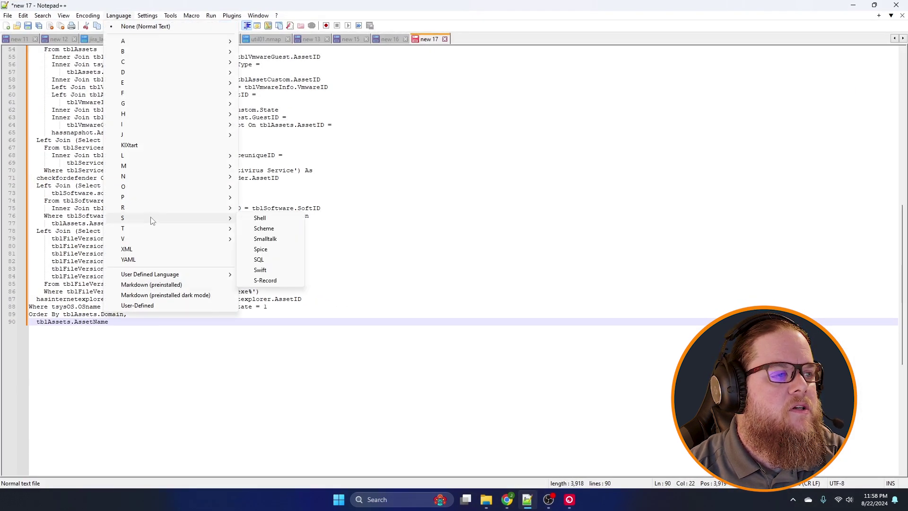
pyautogui.click(260, 259)
pyautogui.scroll(9, 276, 269)
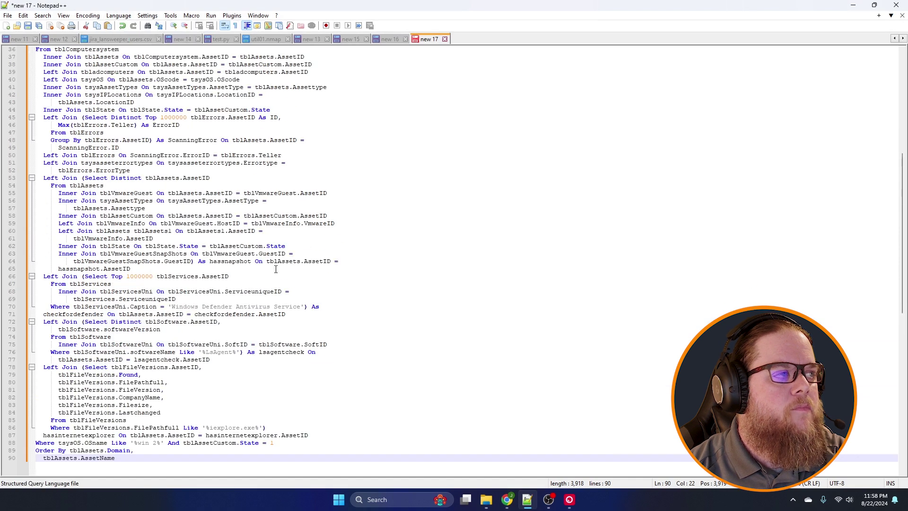
pyautogui.scroll(9, 276, 269)
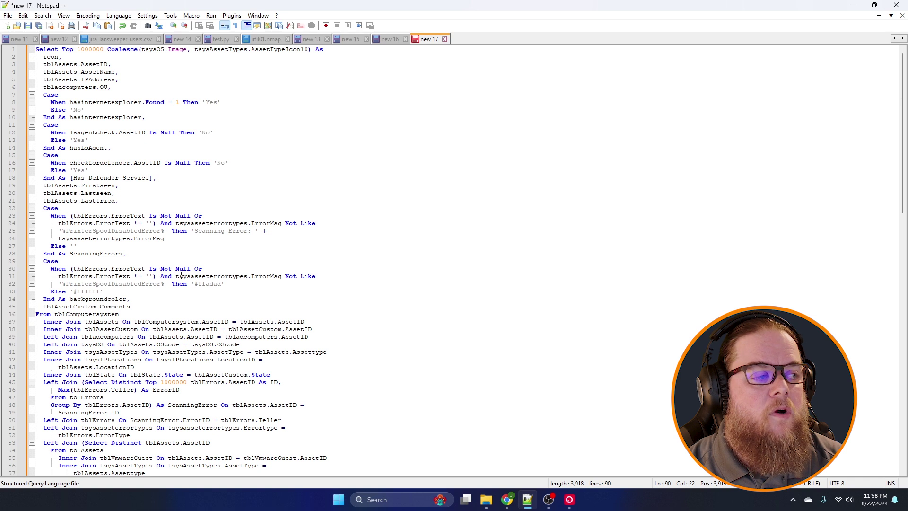
pyautogui.scroll(-14, 181, 275)
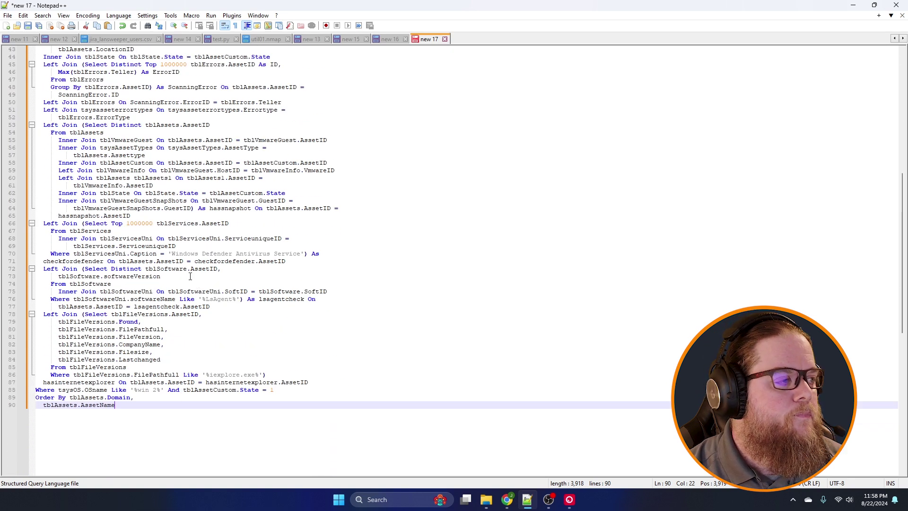
pyautogui.scroll(5, 190, 276)
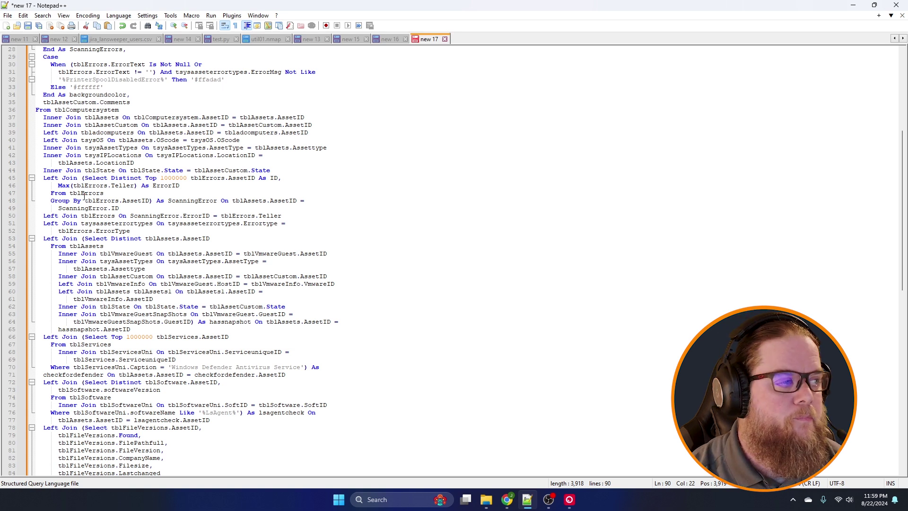
pyautogui.scroll(1, 104, 156)
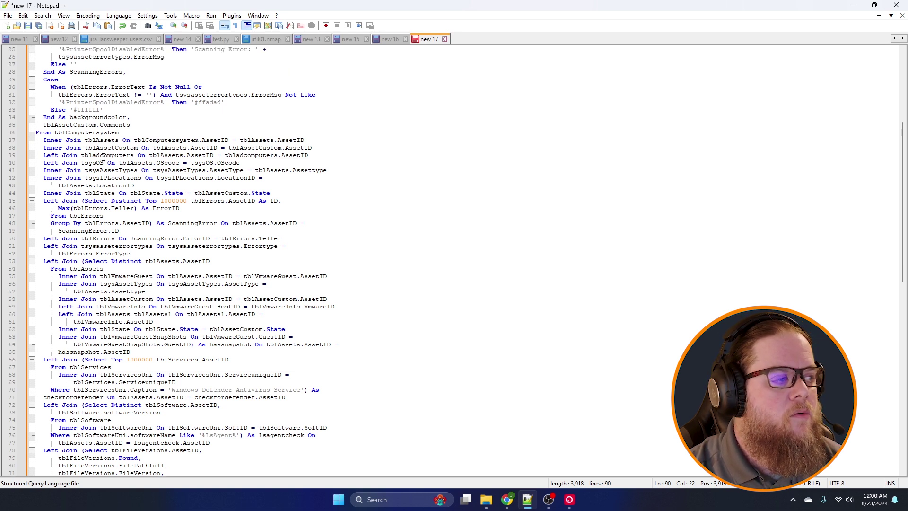
pyautogui.scroll(-2, 104, 161)
pyautogui.scroll(-1, 103, 193)
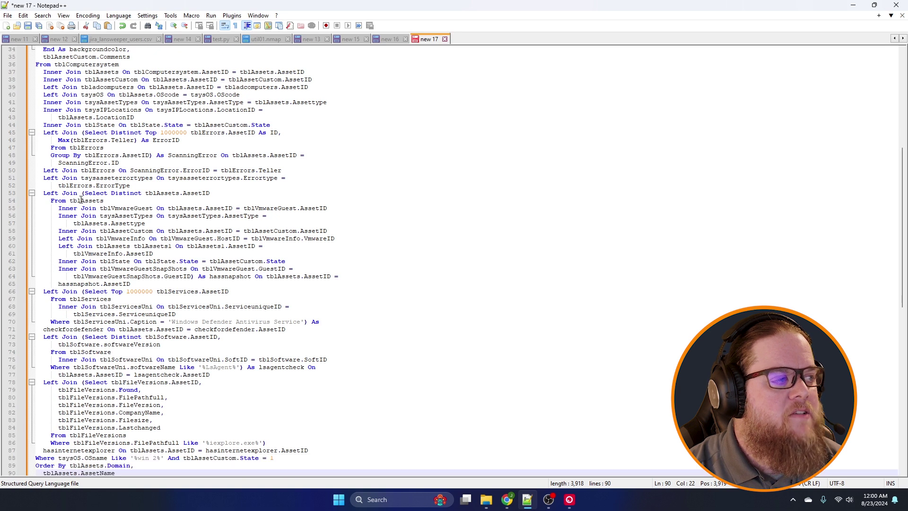
pyautogui.click(42, 193)
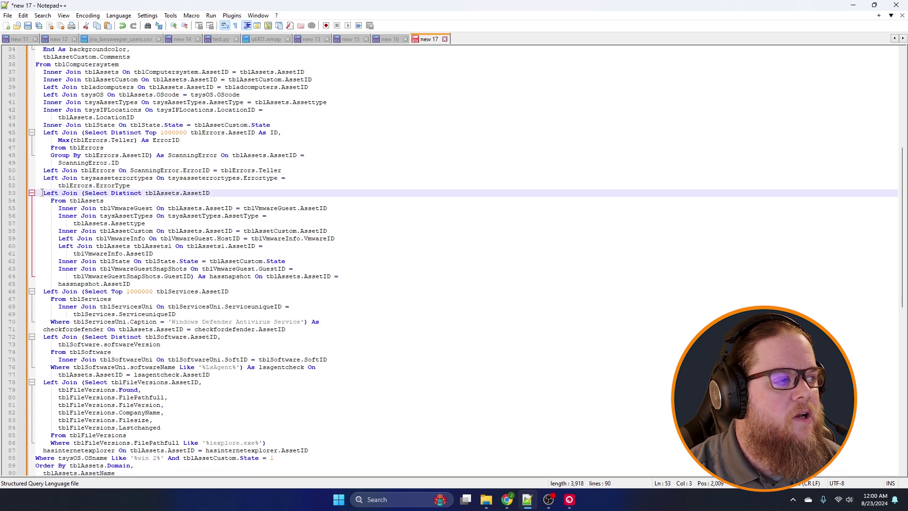
pyautogui.scroll(-2, 56, 224)
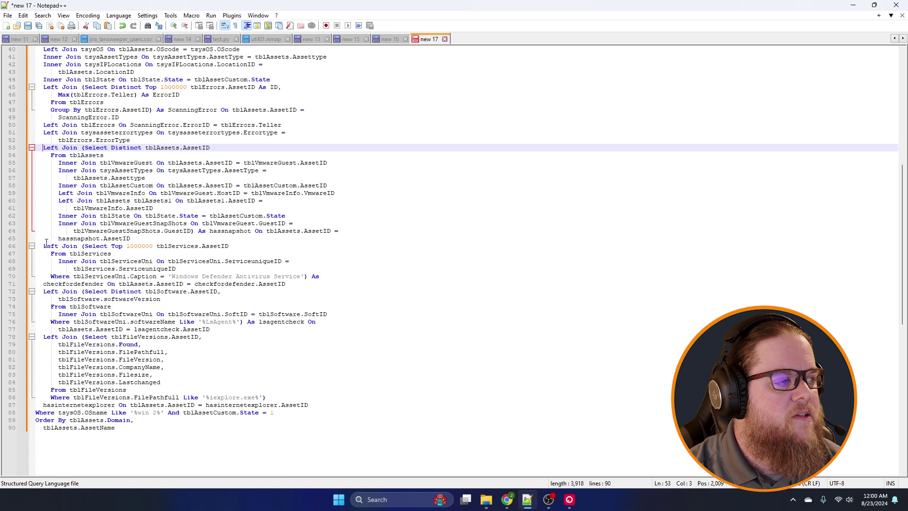
pyautogui.moveTo(44, 245); pyautogui.dragTo(277, 272)
pyautogui.scroll(13, 268, 264)
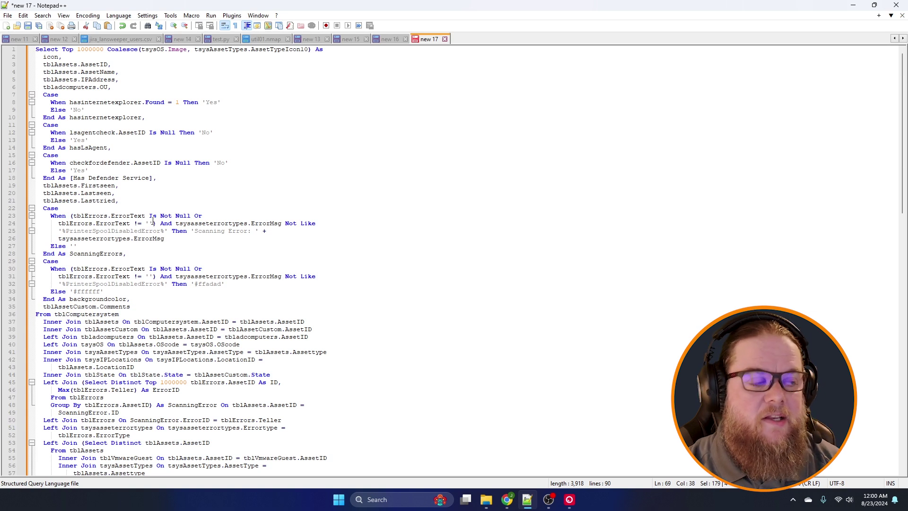
pyautogui.scroll(-6, 137, 241)
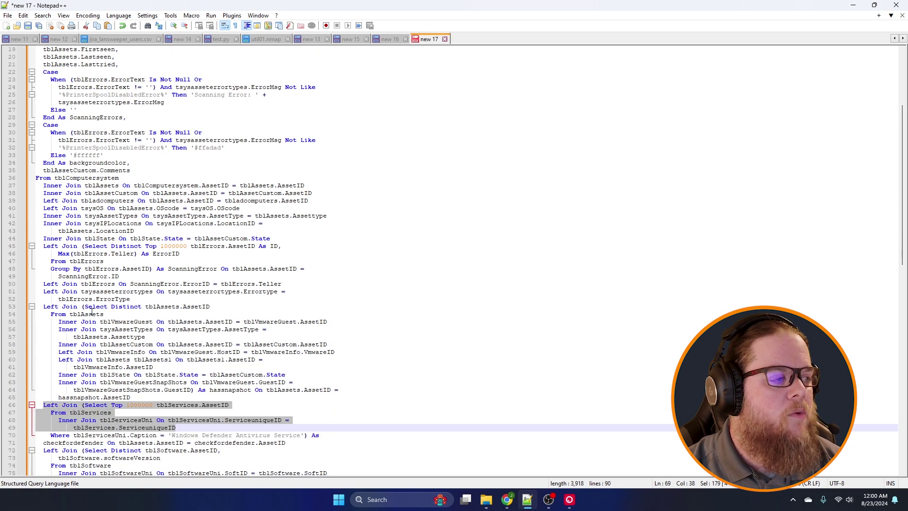
pyautogui.click(45, 307)
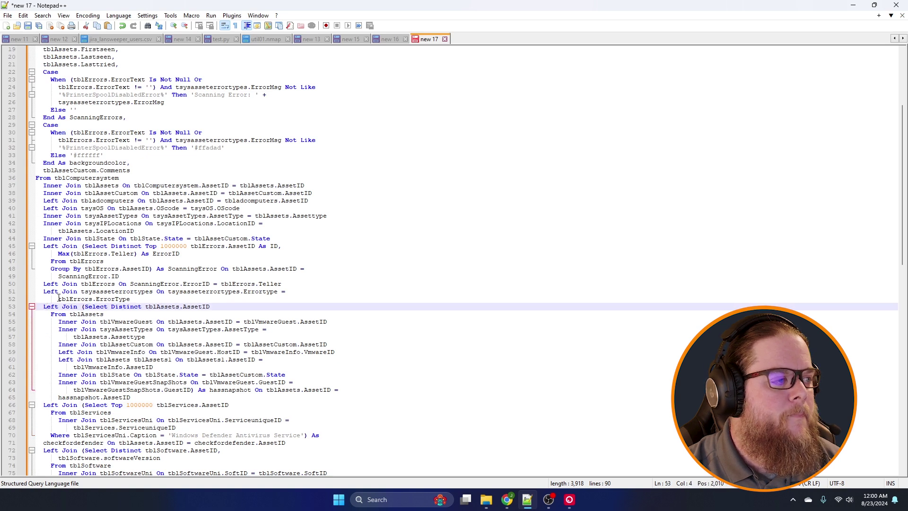
pyautogui.click(43, 246)
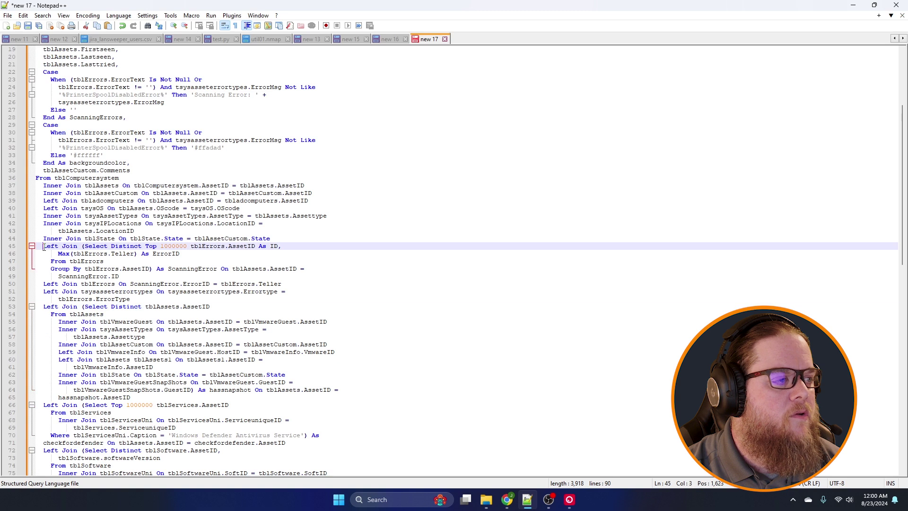
pyautogui.scroll(-2, 50, 254)
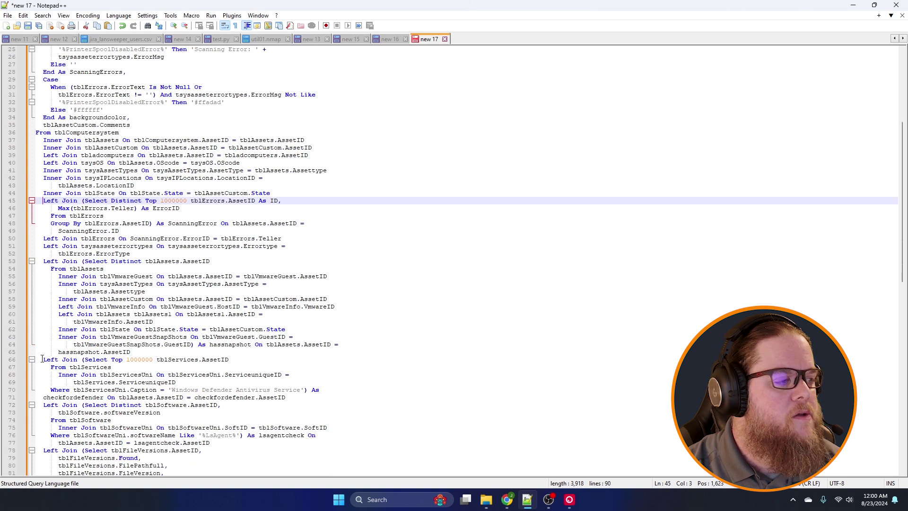
pyautogui.moveTo(43, 361); pyautogui.dragTo(341, 398)
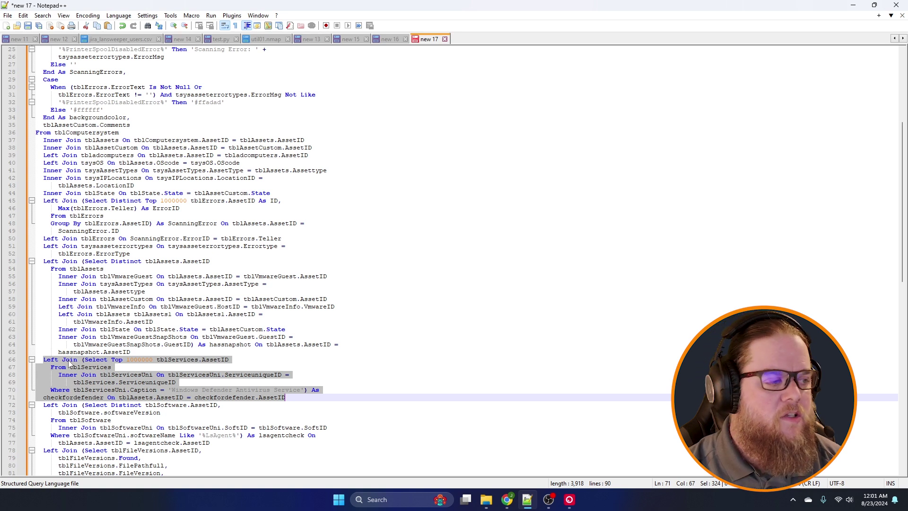
pyautogui.doubleClick(97, 360)
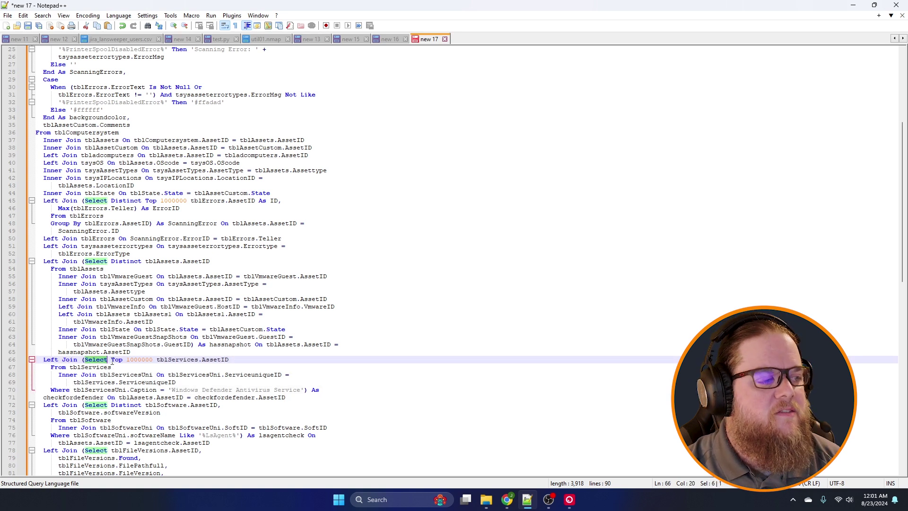
pyautogui.doubleClick(181, 360)
pyautogui.doubleClick(150, 360)
pyautogui.doubleClick(161, 361)
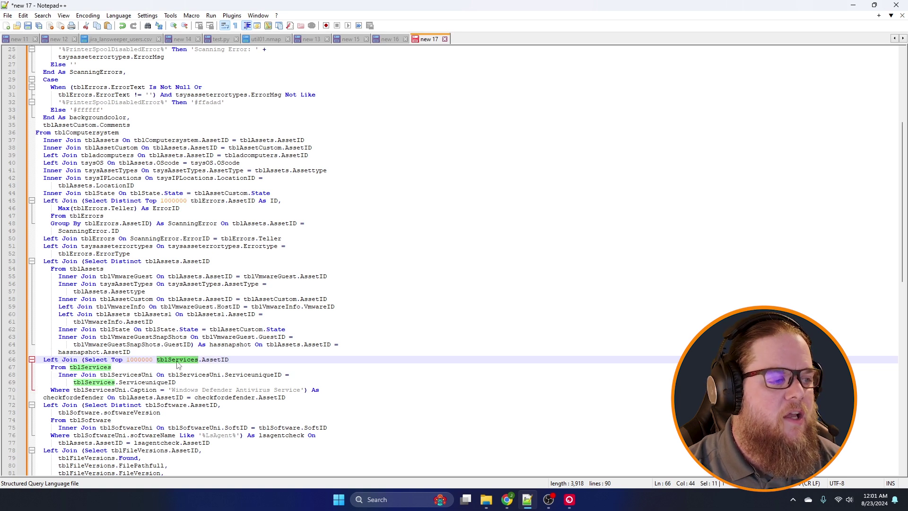
pyautogui.doubleClick(208, 361)
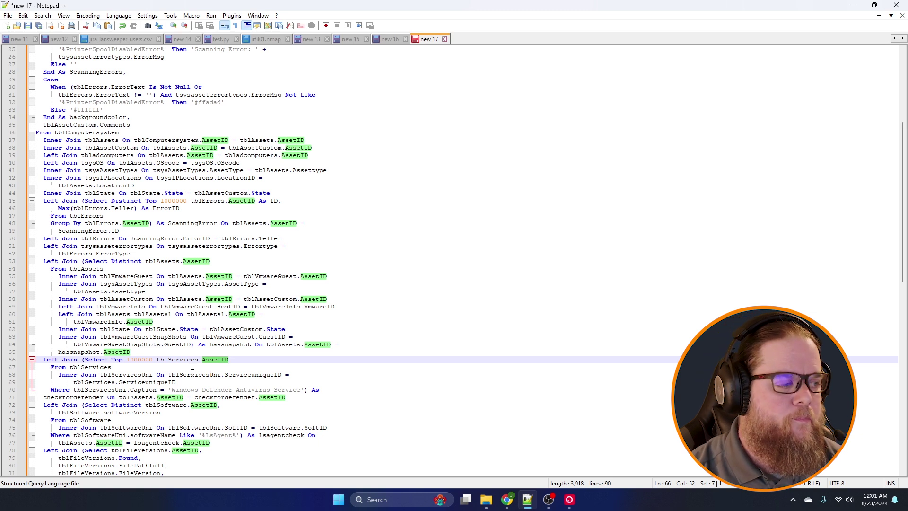
pyautogui.doubleClick(102, 366)
pyautogui.click(99, 375)
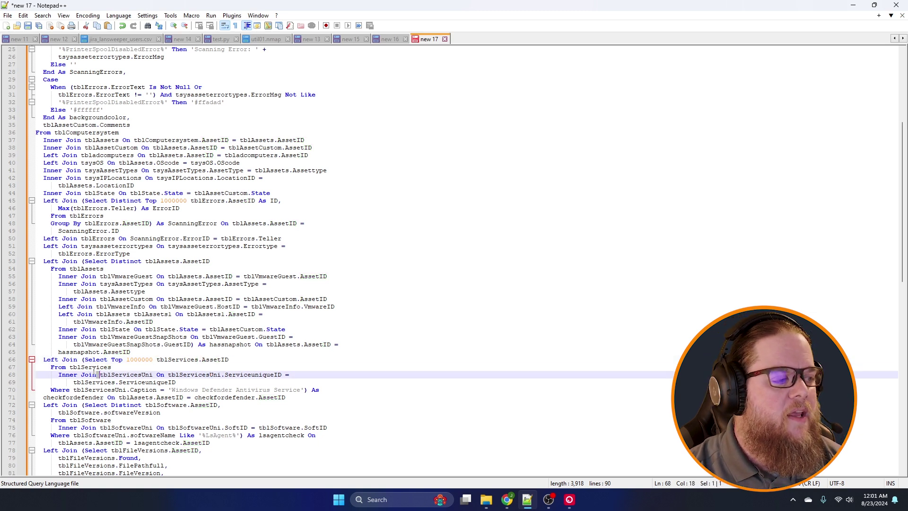
pyautogui.doubleClick(94, 369)
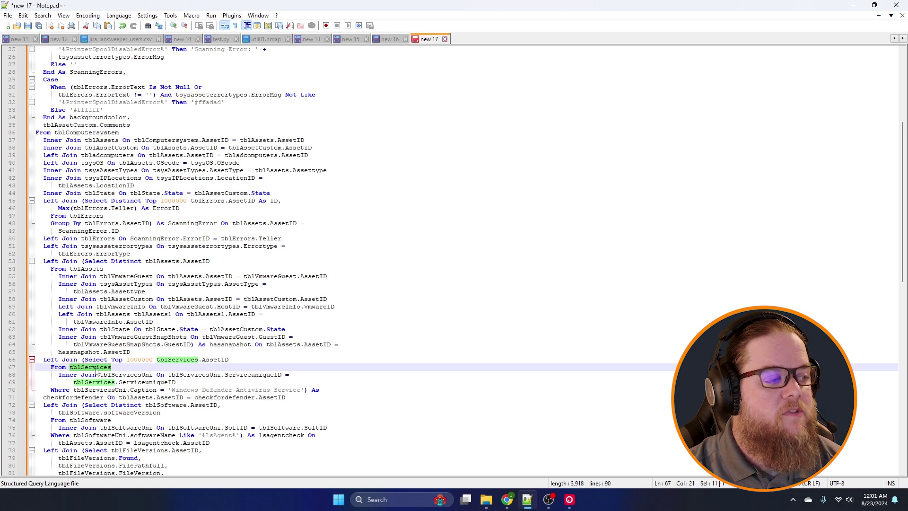
pyautogui.doubleClick(127, 375)
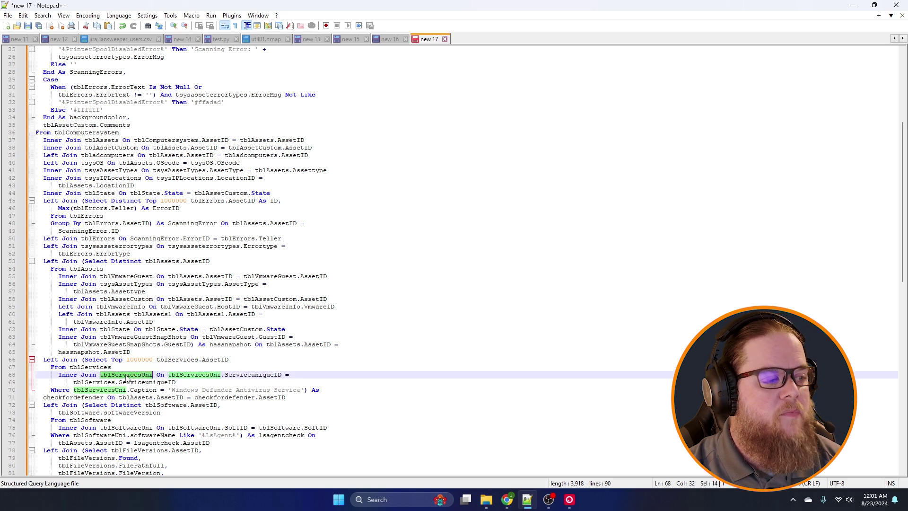
pyautogui.doubleClick(227, 375)
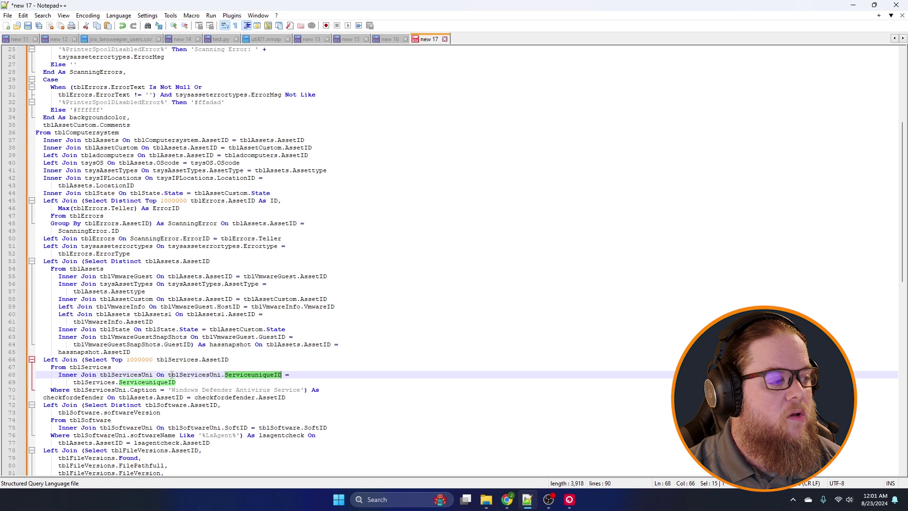
pyautogui.doubleClick(91, 367)
pyautogui.doubleClick(89, 375)
pyautogui.doubleClick(112, 375)
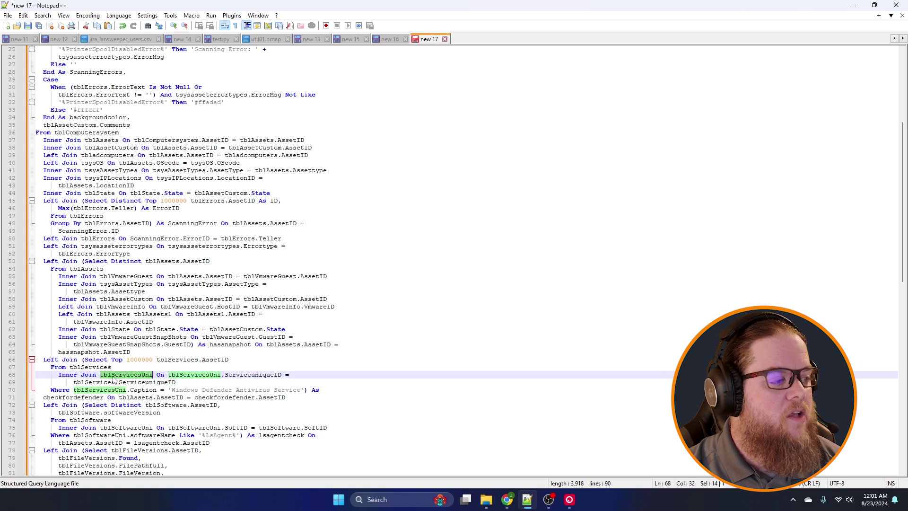
pyautogui.doubleClick(144, 390)
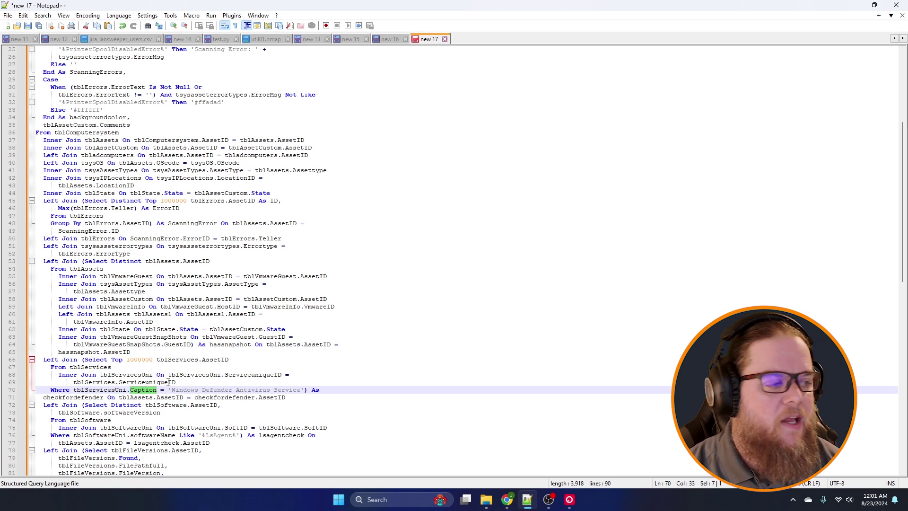
pyautogui.click(125, 374)
pyautogui.doubleClick(104, 392)
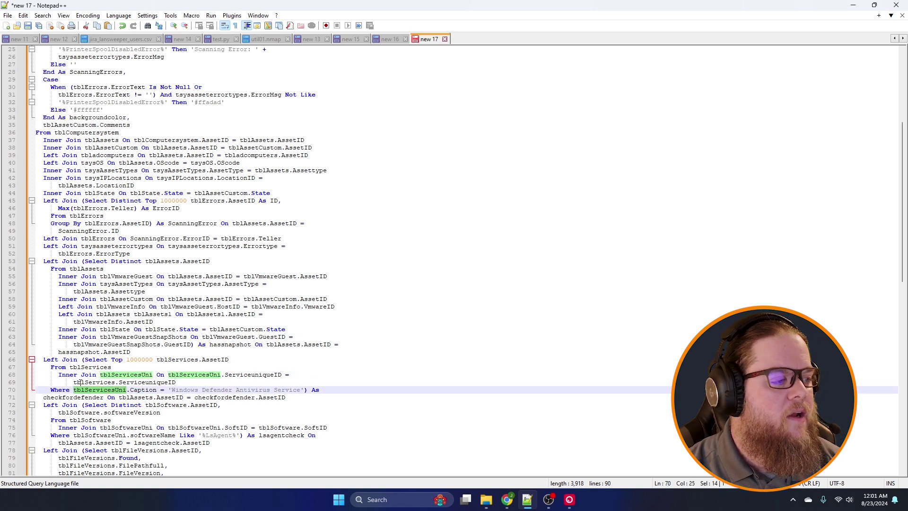
pyautogui.click(81, 392)
pyautogui.press('Up')
pyautogui.moveTo(43, 360); pyautogui.dragTo(286, 399)
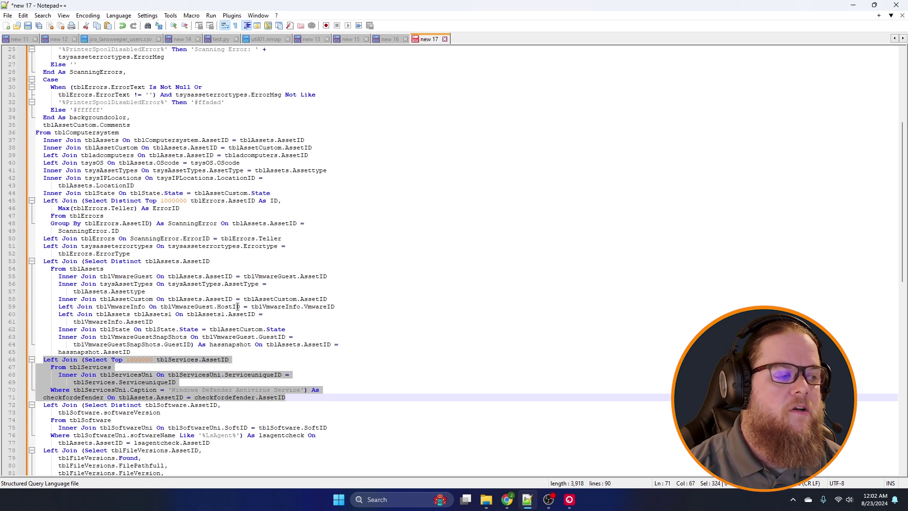
pyautogui.scroll(8, 237, 306)
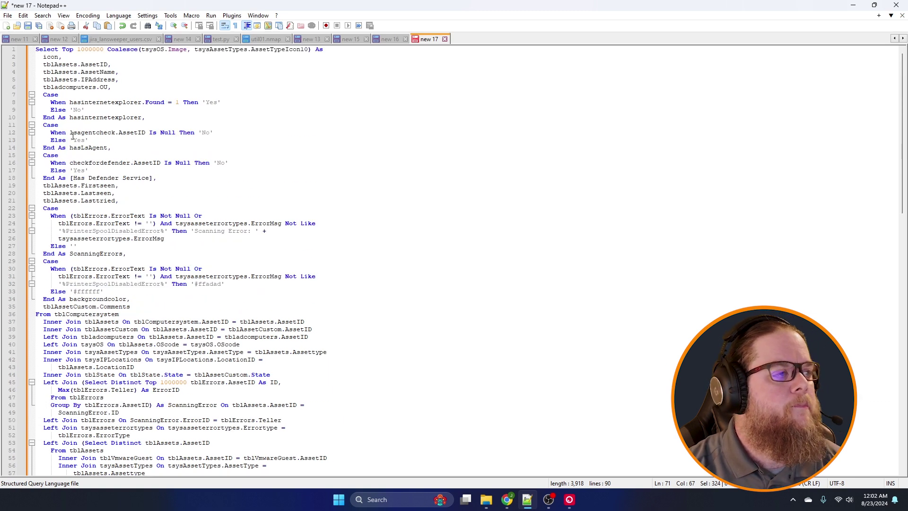
# Highlight the checkfordefender Case, its Else 'Yes' branch and the Has Defender Service alias.
pyautogui.moveTo(43, 156); pyautogui.dragTo(161, 178)
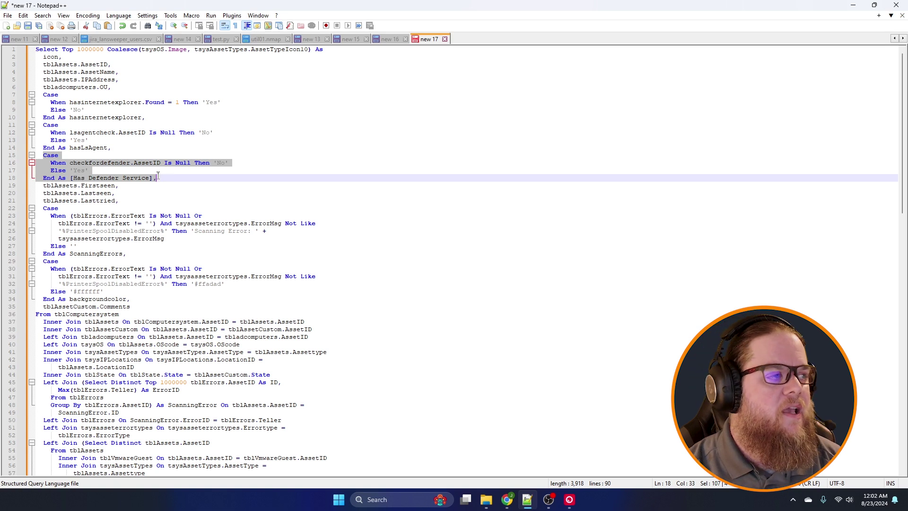
pyautogui.click(121, 167)
pyautogui.hotkey('ctrl', 'shift', 'Left')
pyautogui.hotkey('ctrl', 'shift', 'Left')
pyautogui.hotkey('ctrl', 'shift', 'Left')
pyautogui.hotkey('ctrl', 'shift', 'Left')
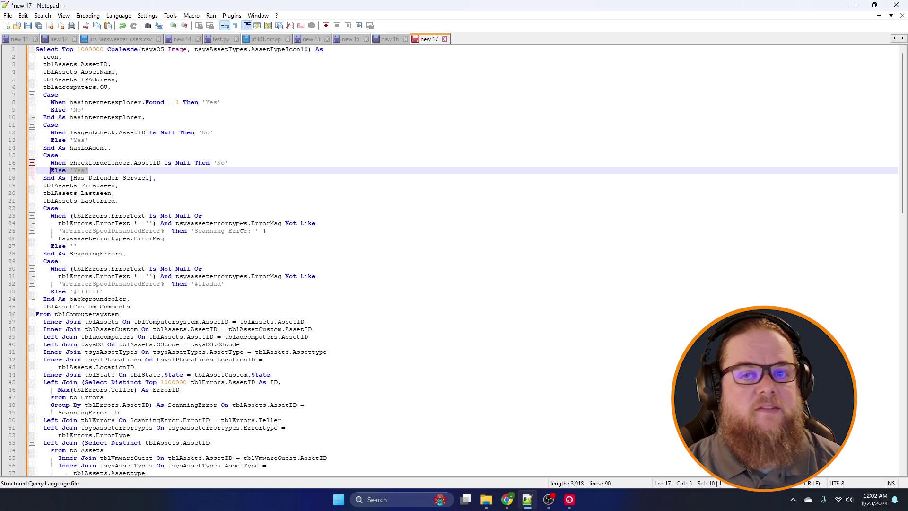
pyautogui.moveTo(157, 178); pyautogui.dragTo(43, 178)
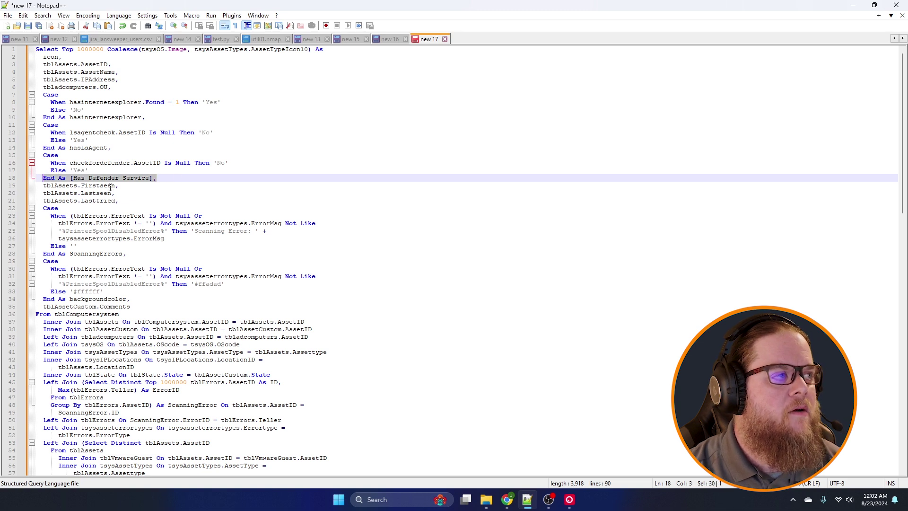
# Minimize Notepad++ and leave the Lansweeper report editor to view the results.
pyautogui.click(110, 186)
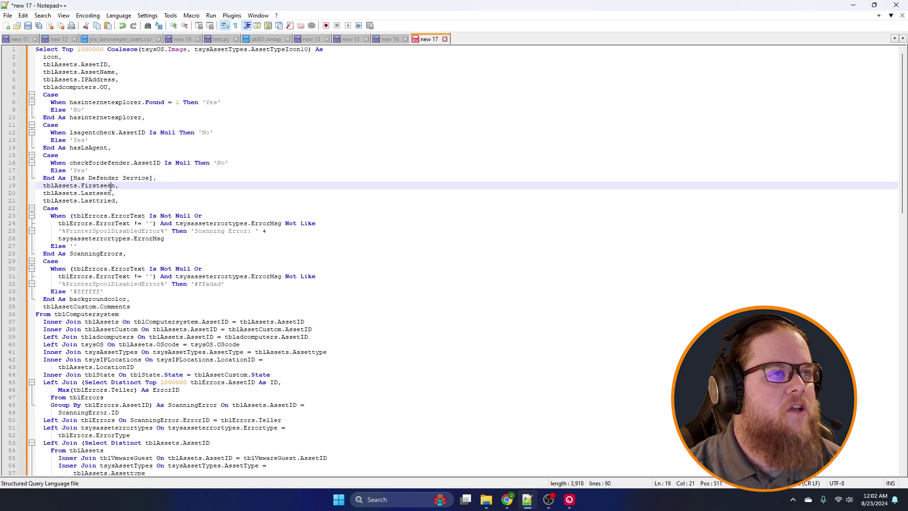
pyautogui.click(853, 7)
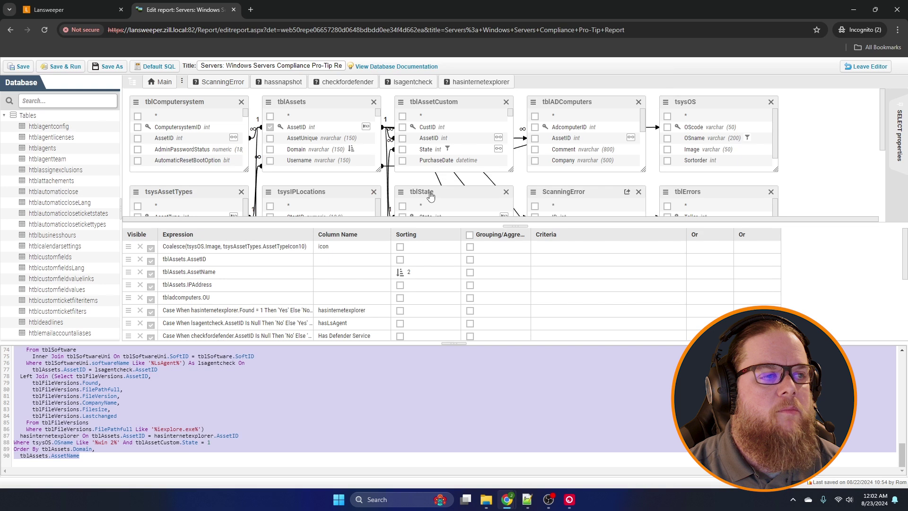
pyautogui.click(856, 66)
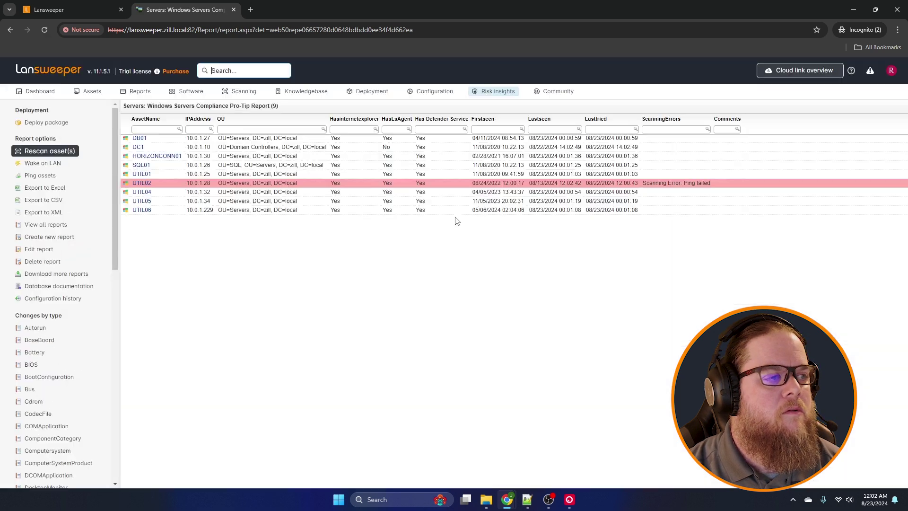